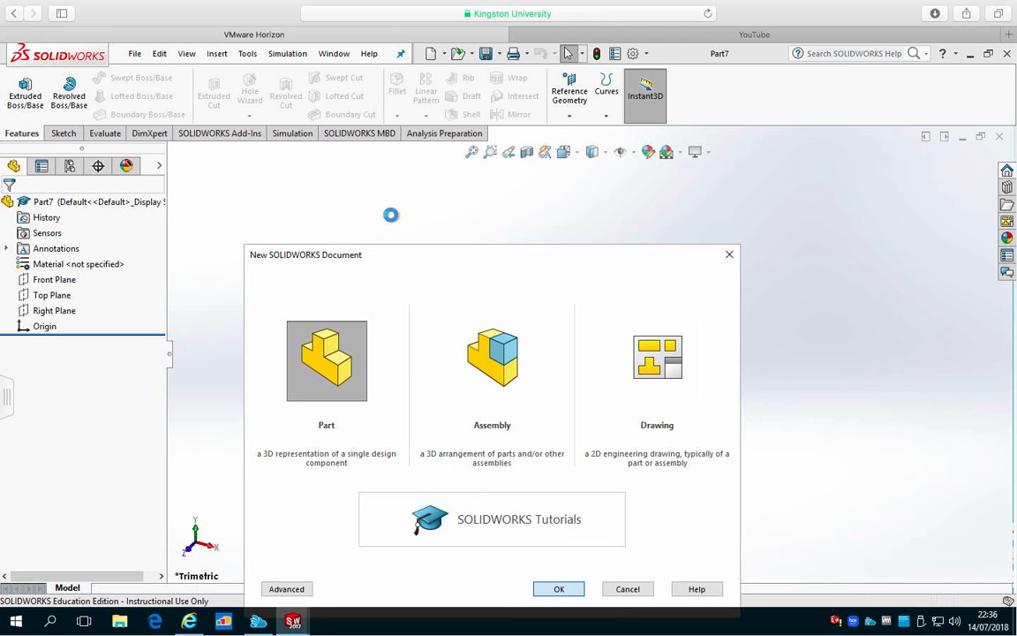
# - Sketch a closed right triangle on the Front Plane from the origin, about 76 mm wide and 65 mm high
pyautogui.click(62, 281)
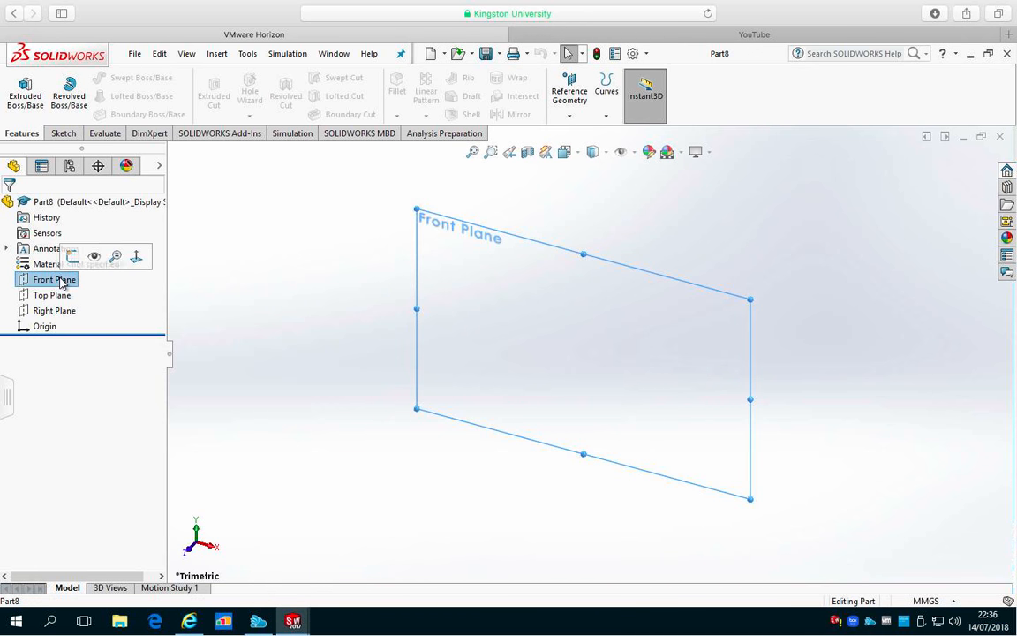
pyautogui.click(65, 134)
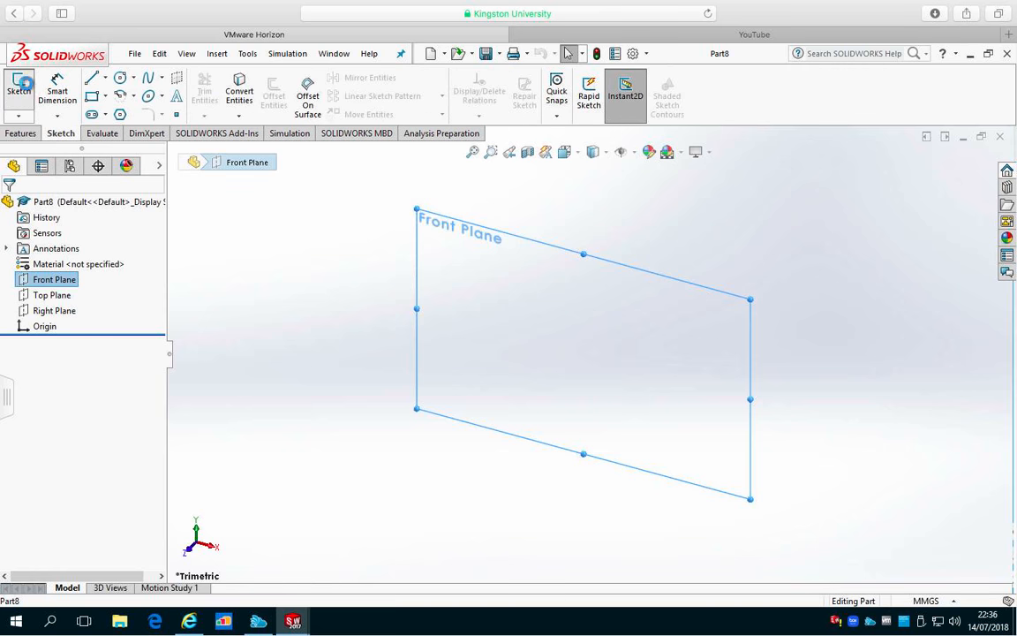
pyautogui.click(18, 88)
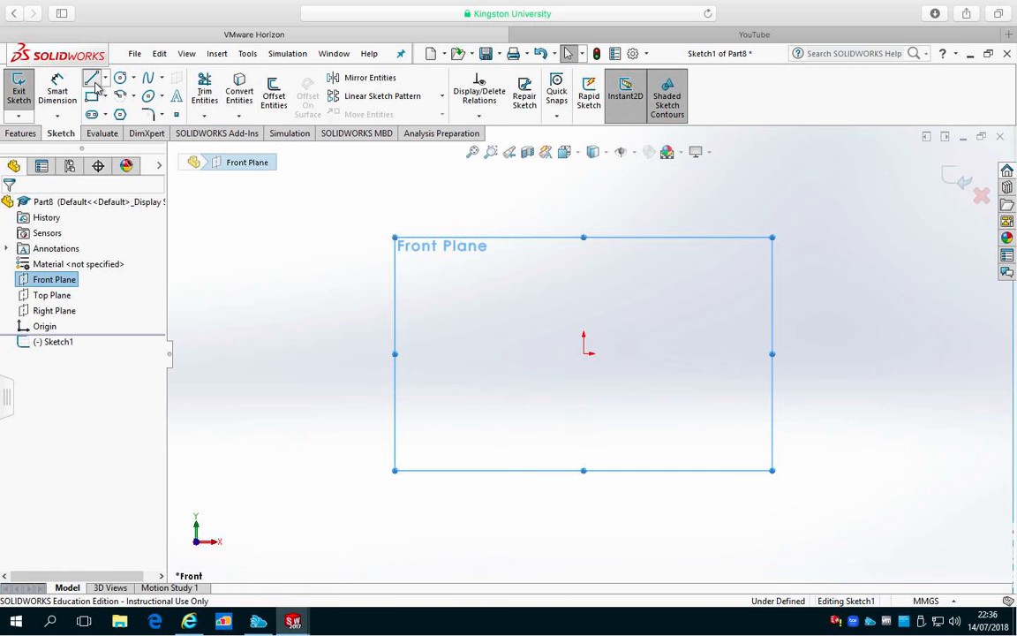
pyautogui.click(92, 80)
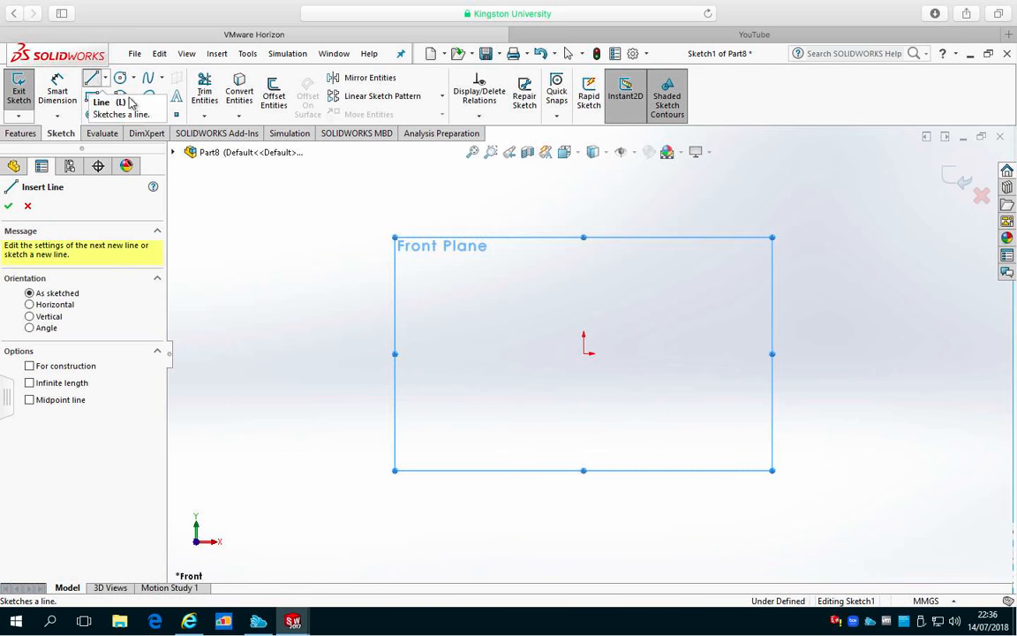
pyautogui.click(584, 353)
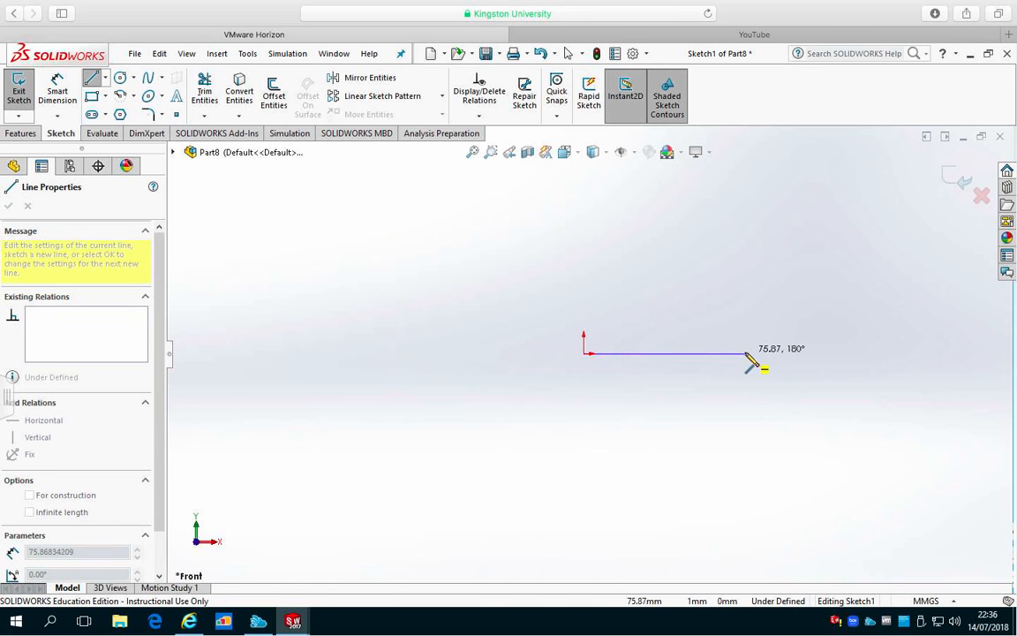
pyautogui.click(744, 353)
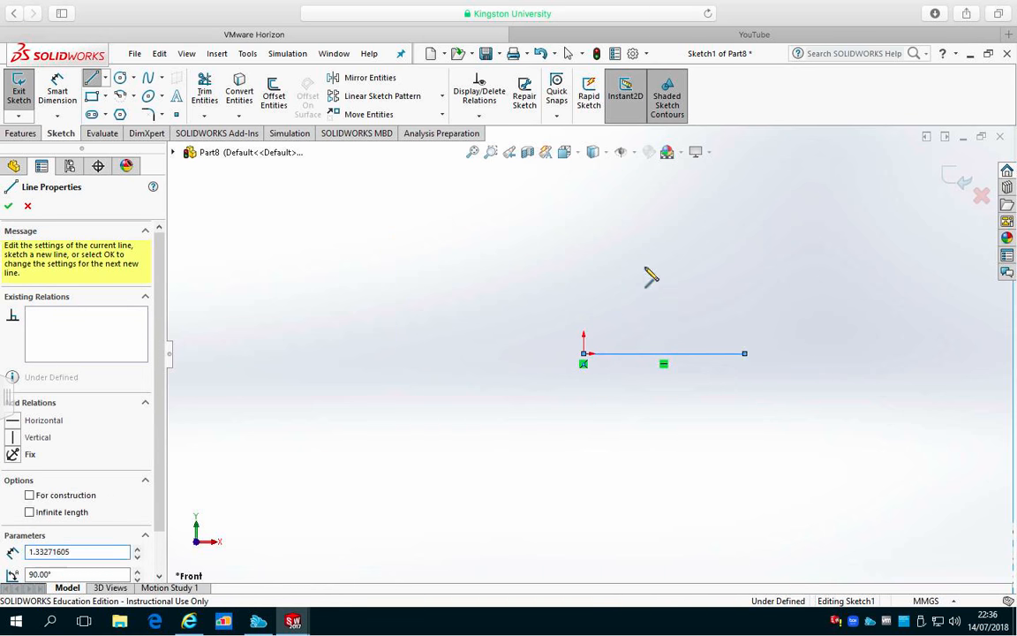
pyautogui.click(583, 216)
pyautogui.click(584, 353)
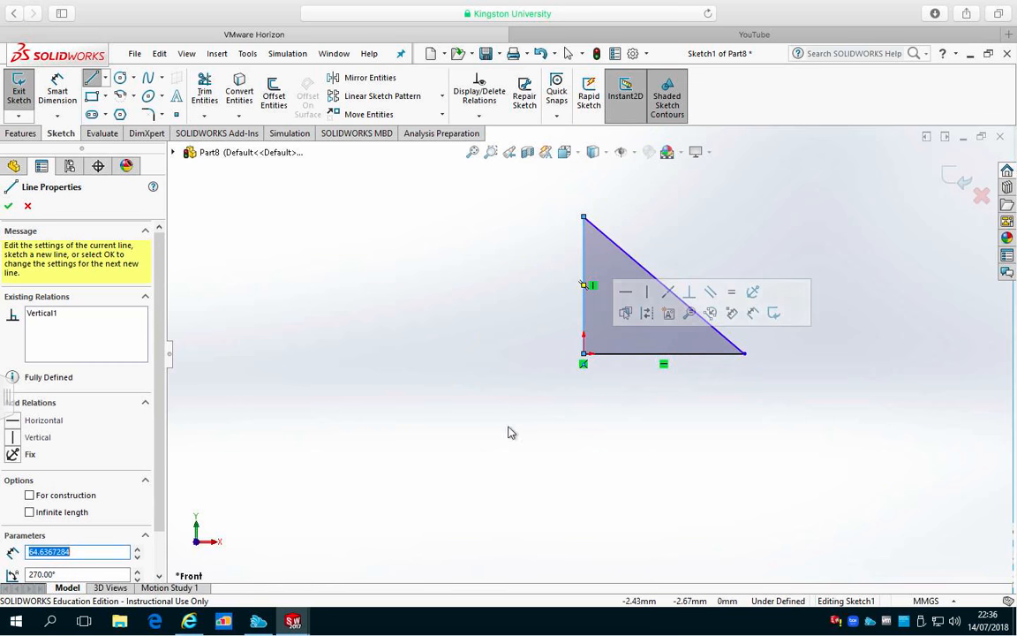
pyautogui.click(567, 53)
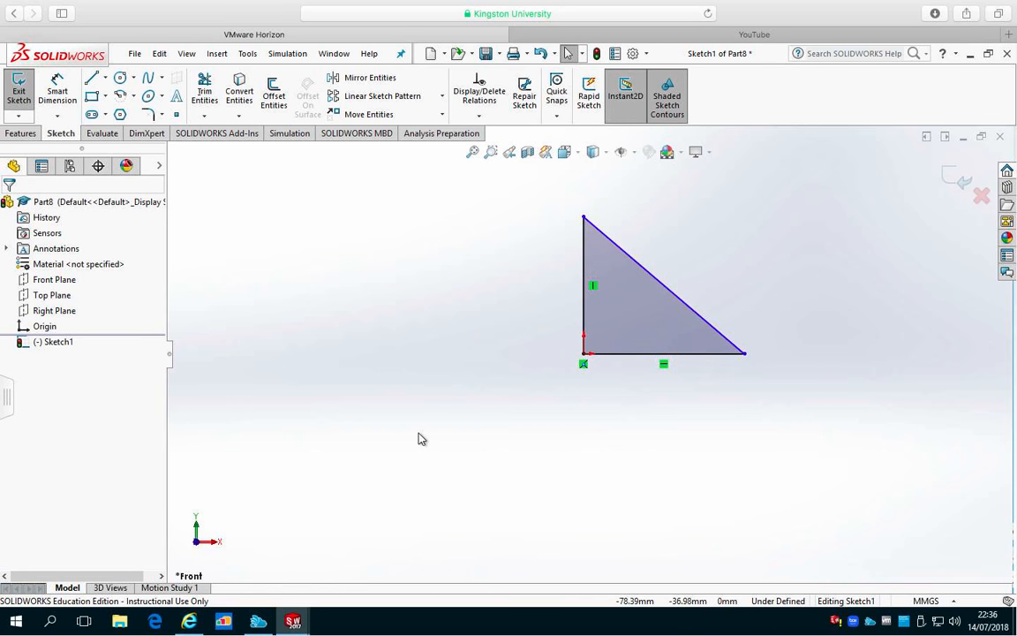
# - Dimension the triangle's horizontal leg to 70 mm and its vertical leg to 40 mm
pyautogui.click(57, 91)
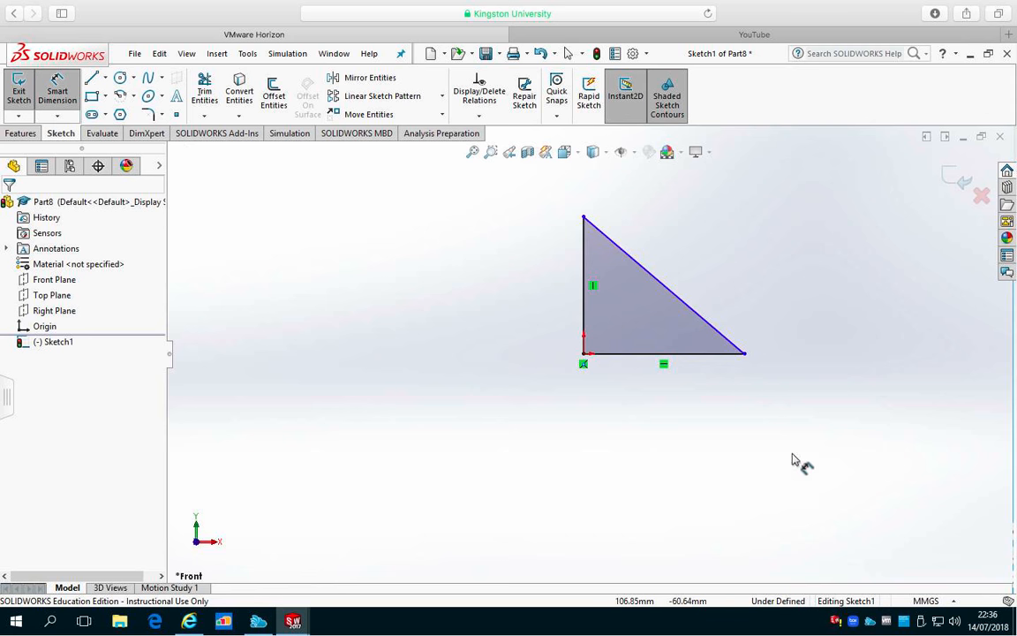
pyautogui.click(707, 359)
pyautogui.click(660, 455)
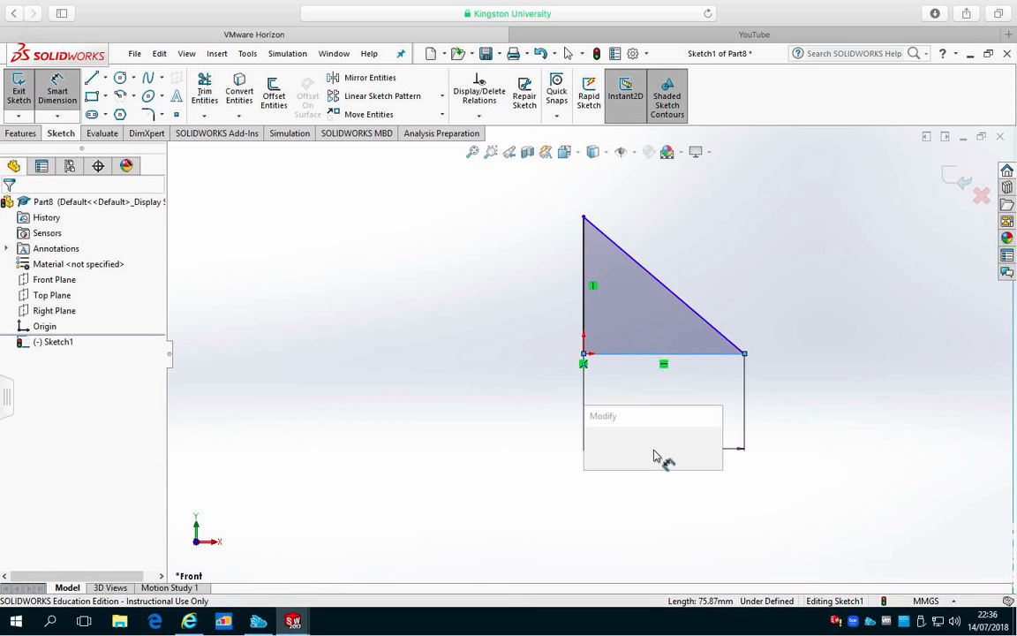
pyautogui.write('70')
pyautogui.press('Return')
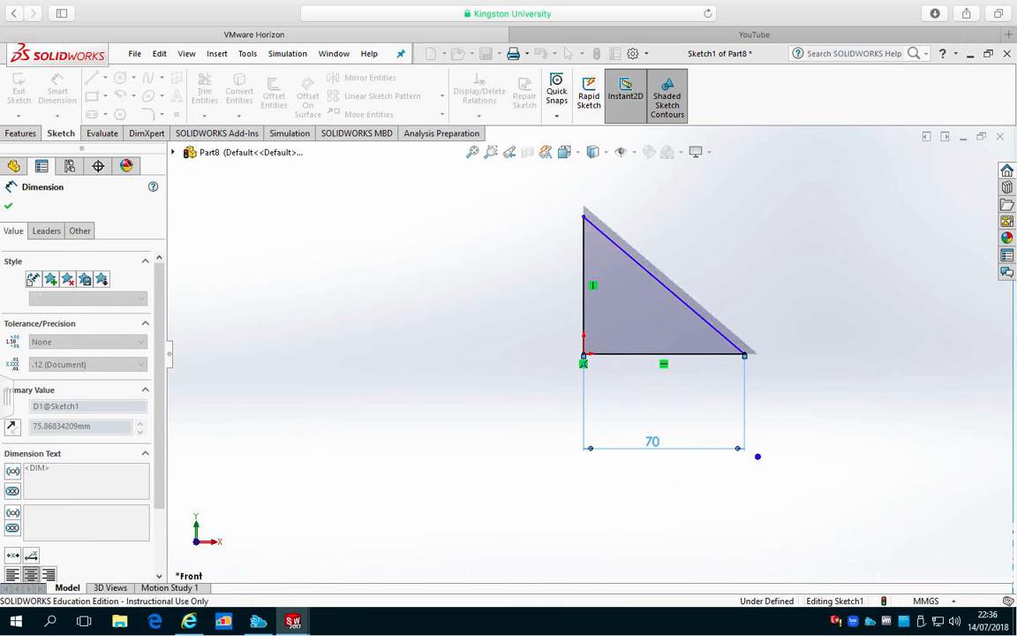
pyautogui.click(583, 314)
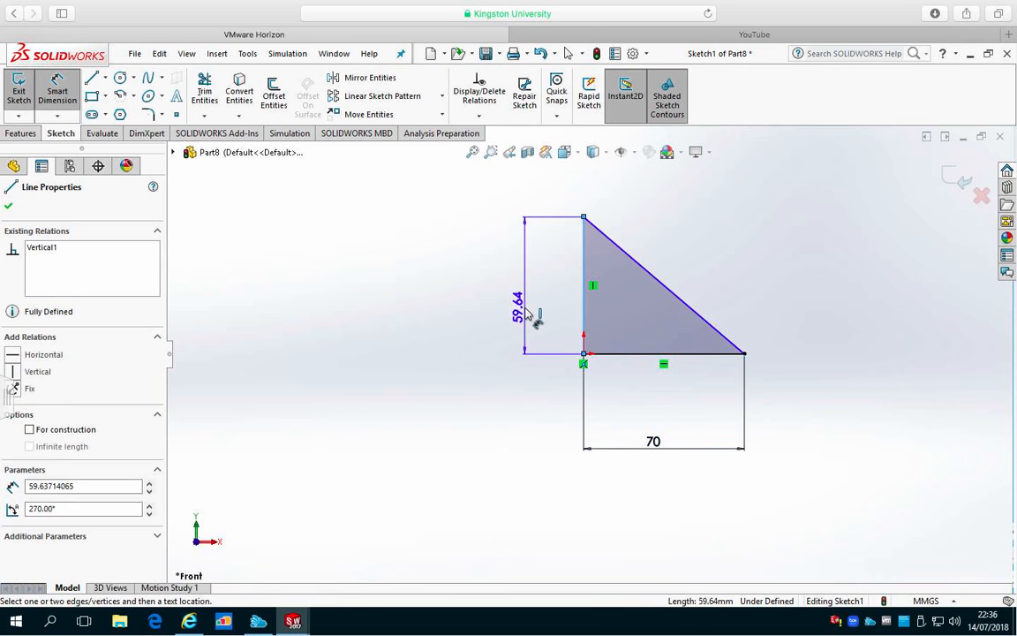
pyautogui.click(526, 313)
pyautogui.write('40')
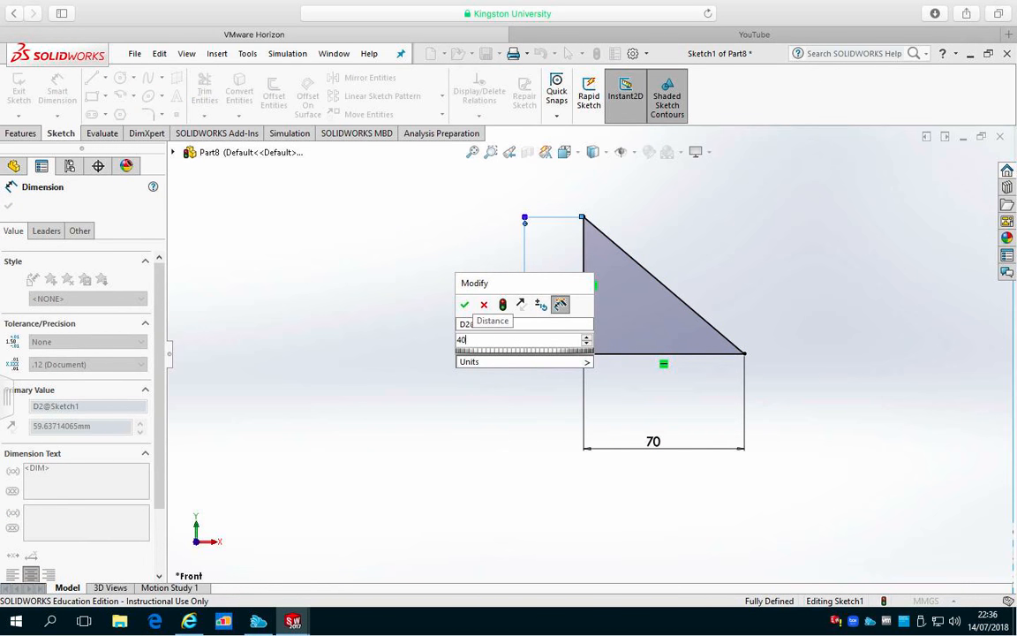
pyautogui.press('Return')
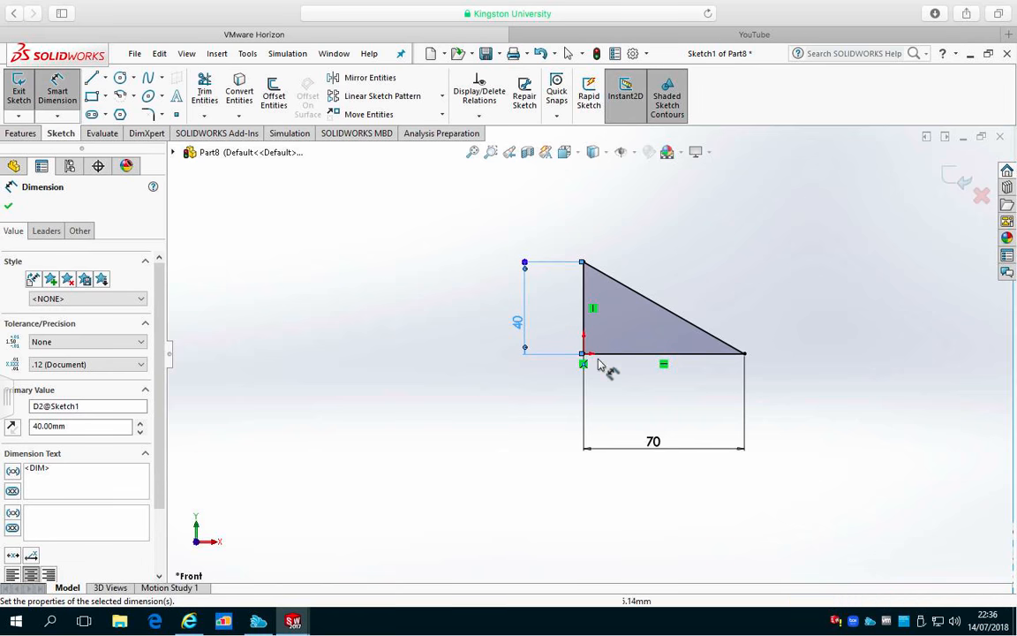
pyautogui.press('Escape')
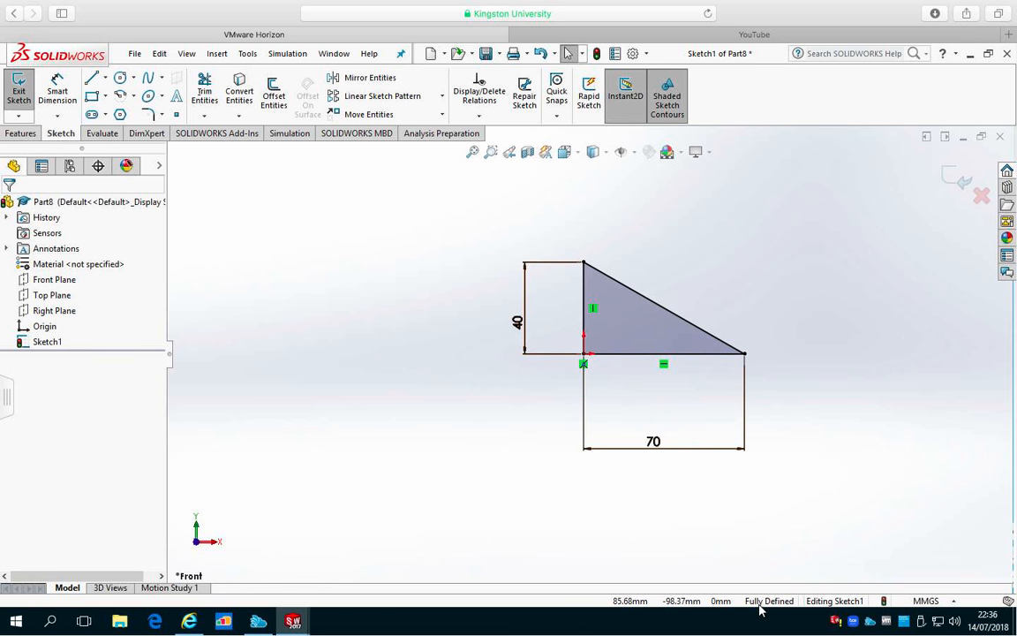
# - Extrude the triangle sketch as a blind boss with a depth of 50 mm
pyautogui.click(21, 133)
pyautogui.click(27, 88)
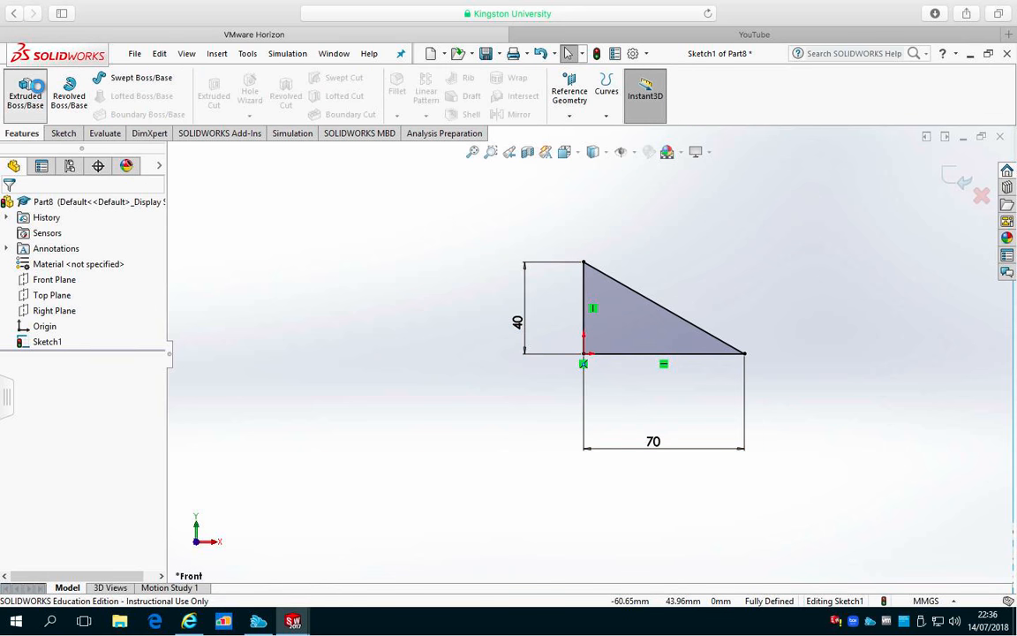
pyautogui.write('50')
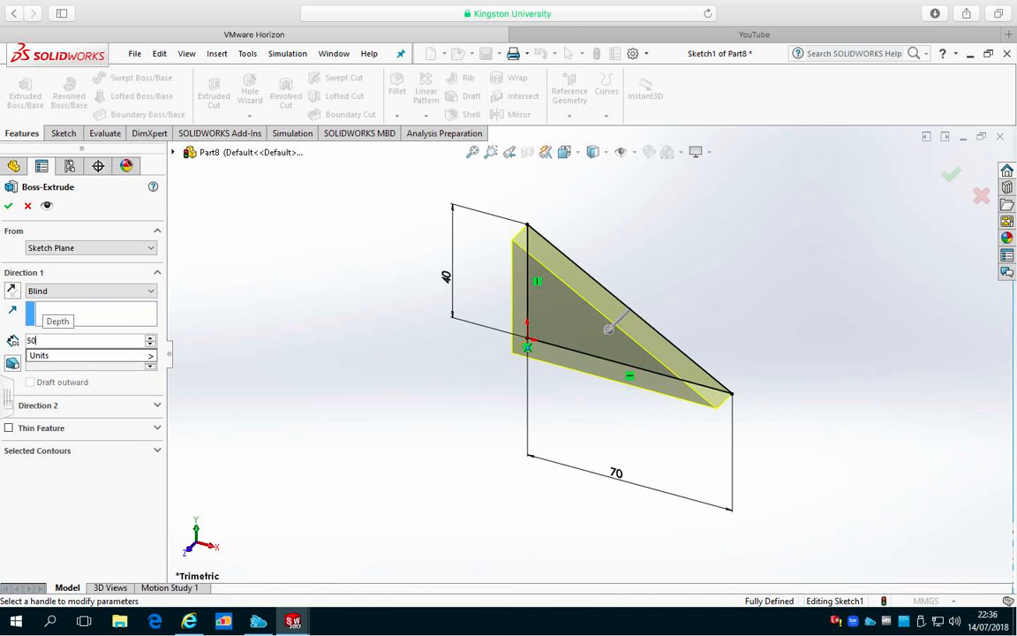
pyautogui.press('Return')
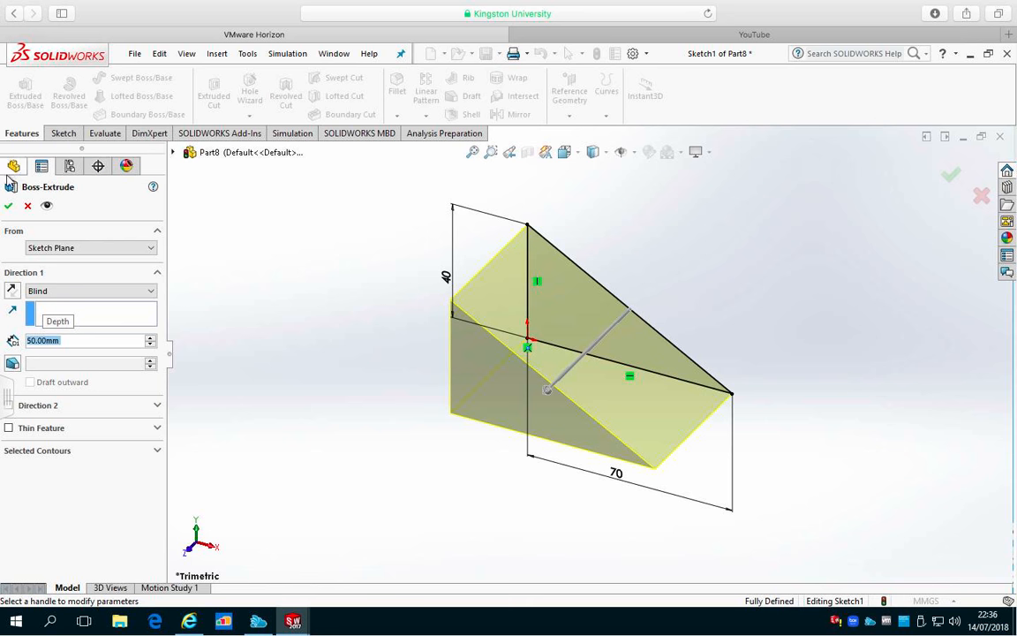
pyautogui.click(9, 206)
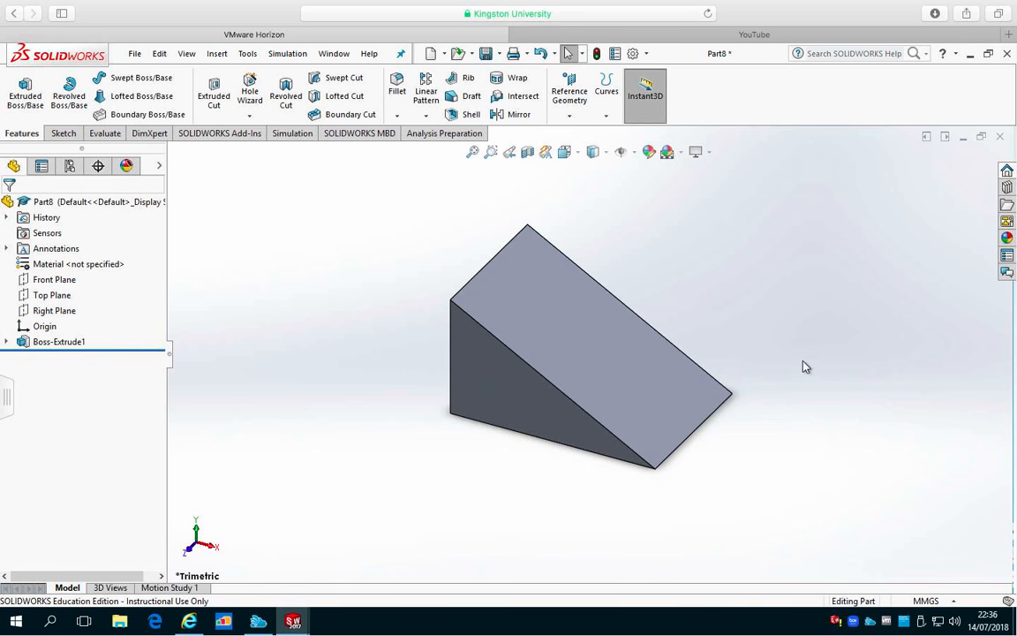
# - Edit the wedge's base sketch, set the triangle's horizontal leg to 100 mm, and rebuild the part
pyautogui.moveTo(801, 366); pyautogui.dragTo(824, 350, button='middle')
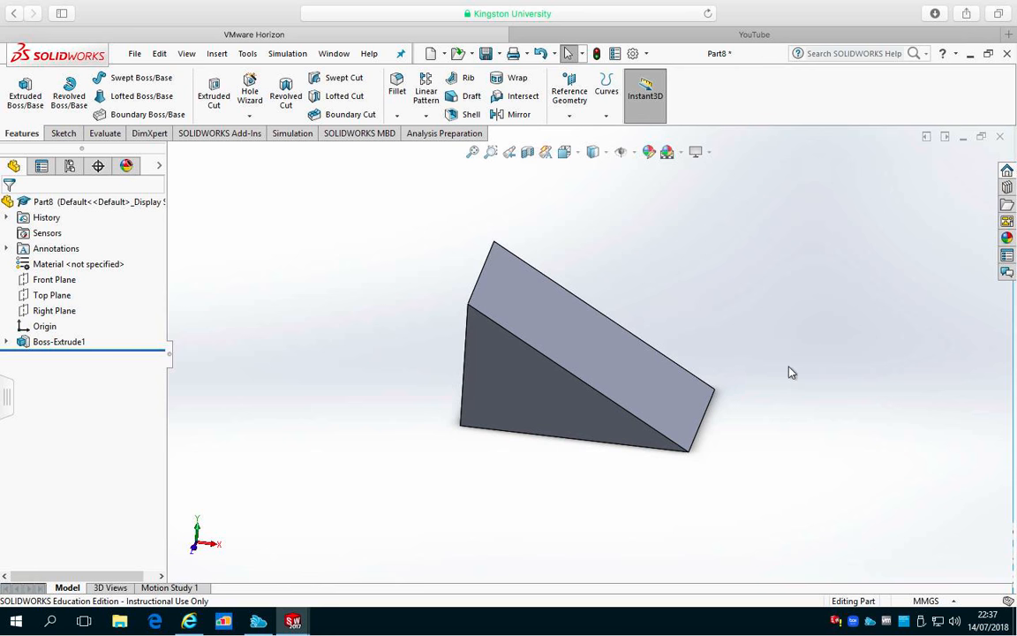
pyautogui.click(7, 342)
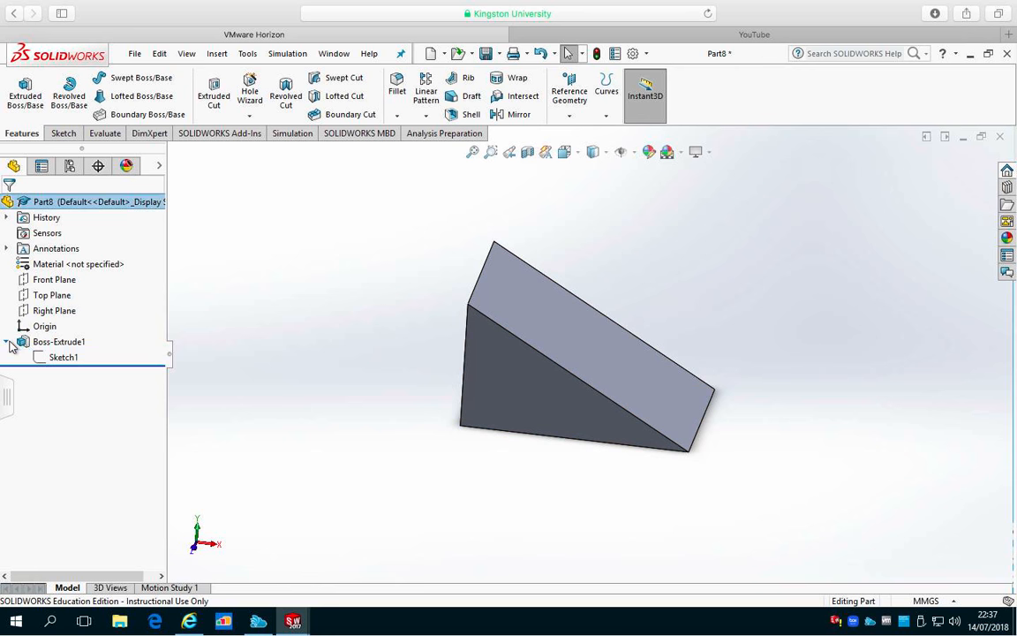
pyautogui.rightClick(44, 357)
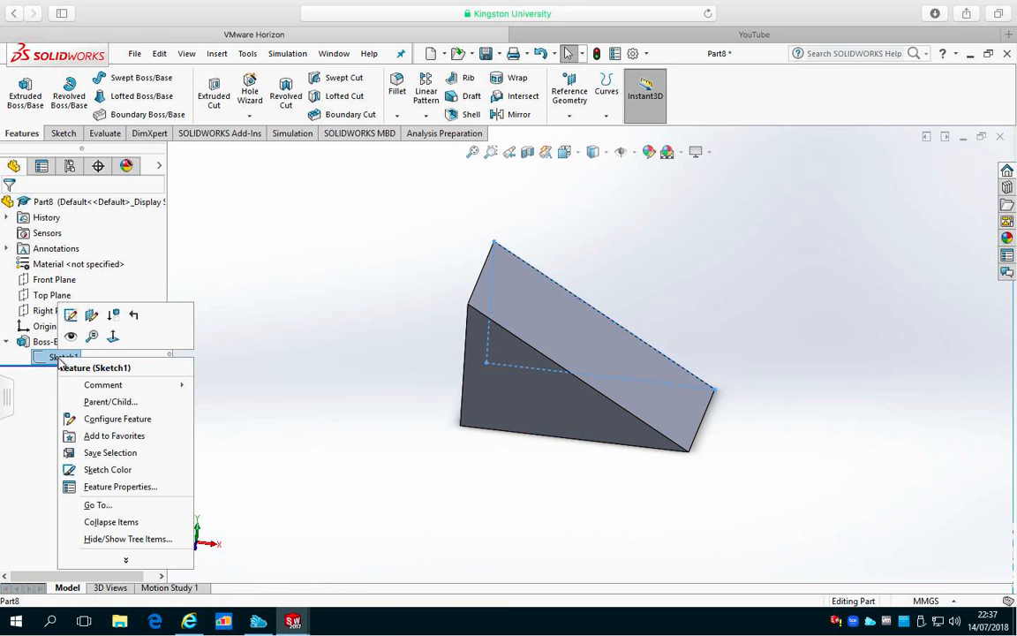
pyautogui.click(75, 316)
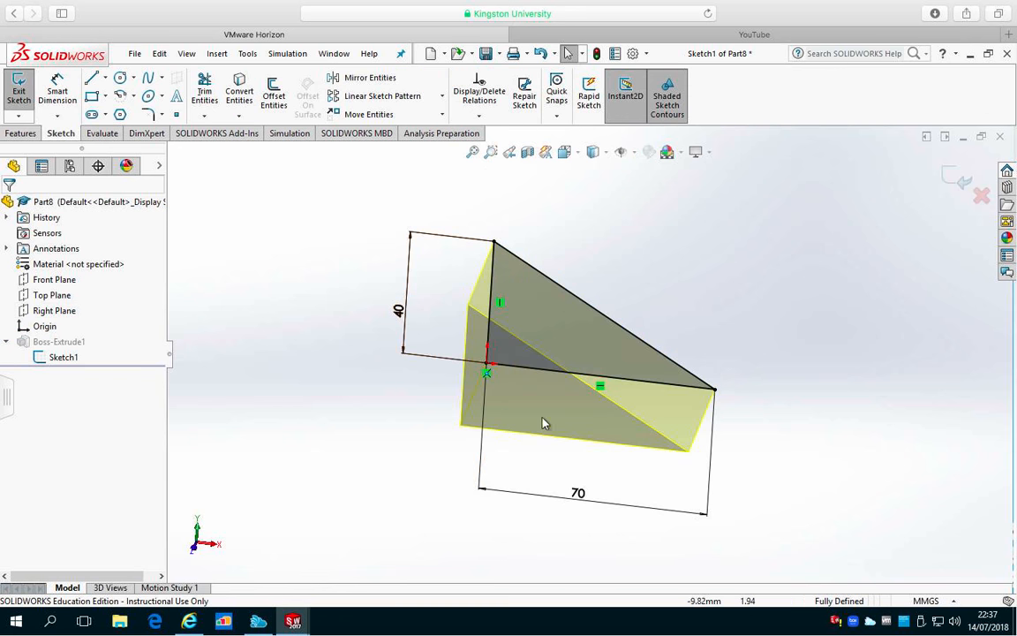
pyautogui.click(569, 494)
pyautogui.doubleClick(577, 493)
pyautogui.write('100')
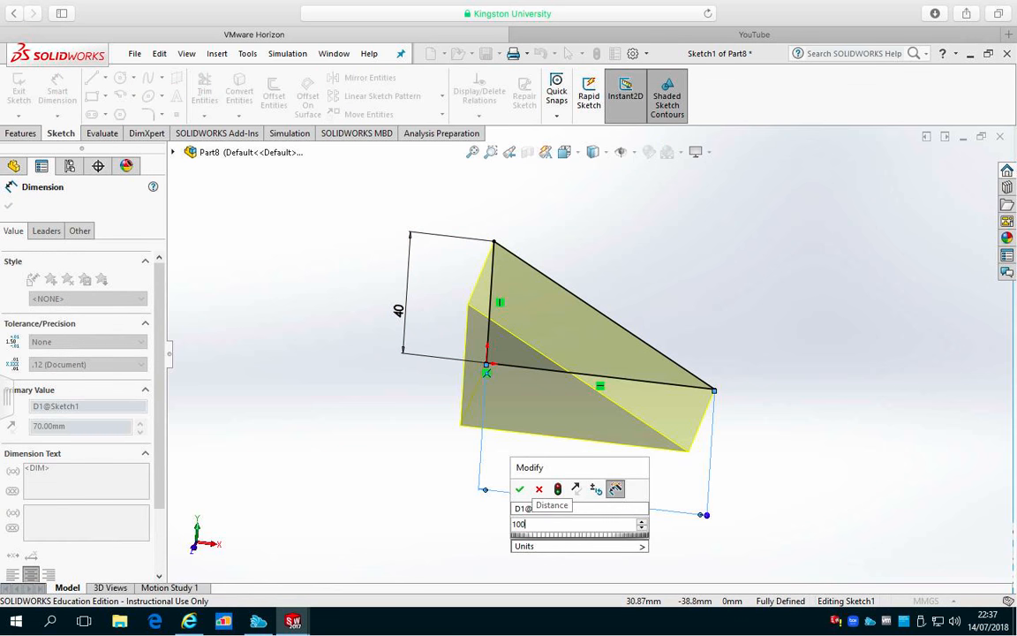
pyautogui.click(519, 488)
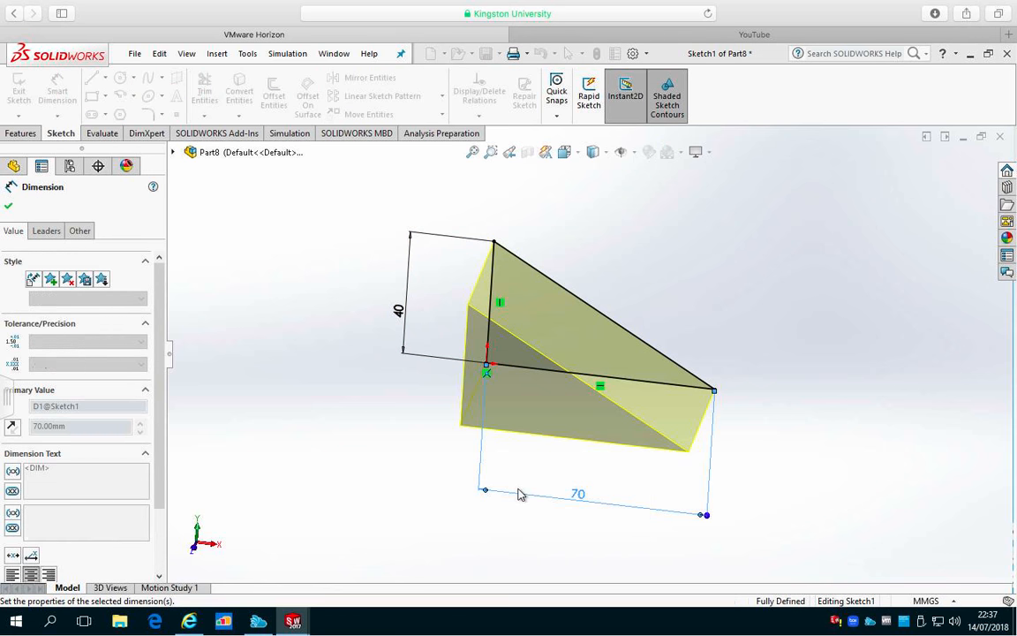
pyautogui.click(599, 54)
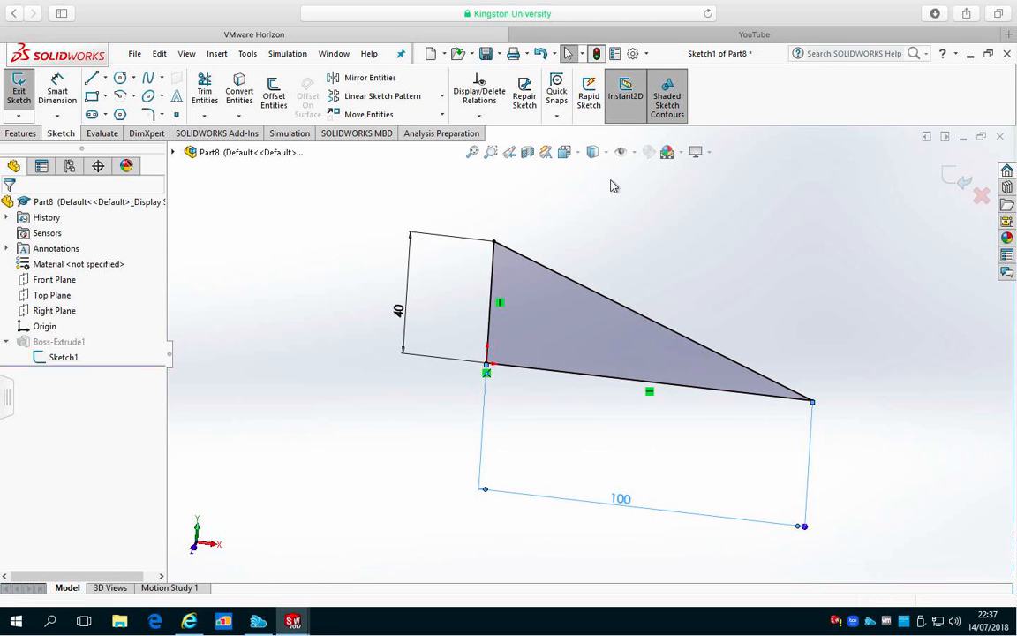
pyautogui.moveTo(676, 254); pyautogui.dragTo(678, 213, button='middle')
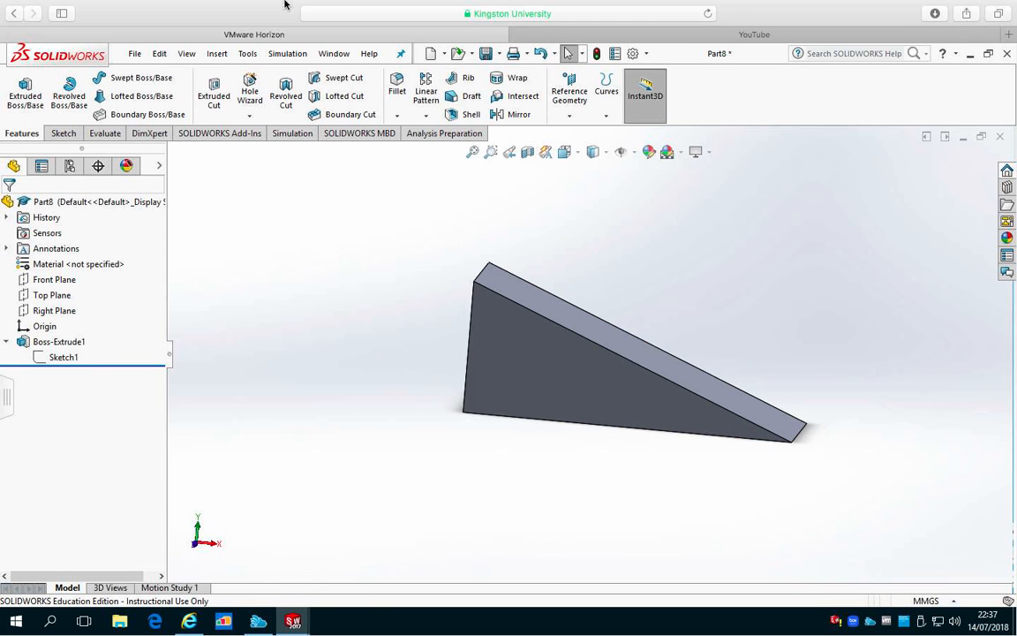
# - Create a new part document
pyautogui.click(135, 54)
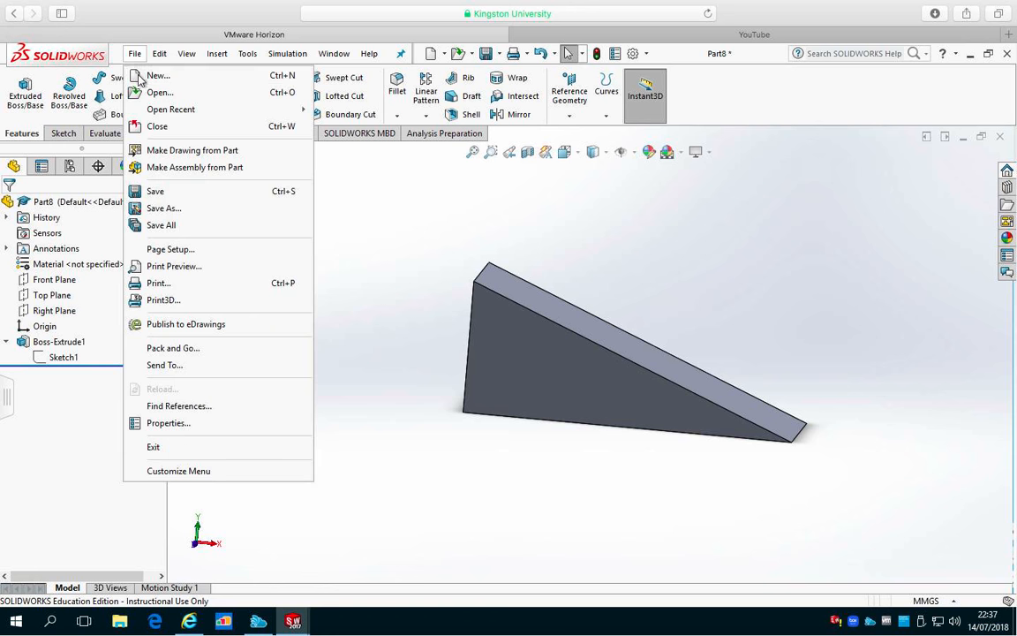
pyautogui.click(129, 73)
pyautogui.doubleClick(331, 382)
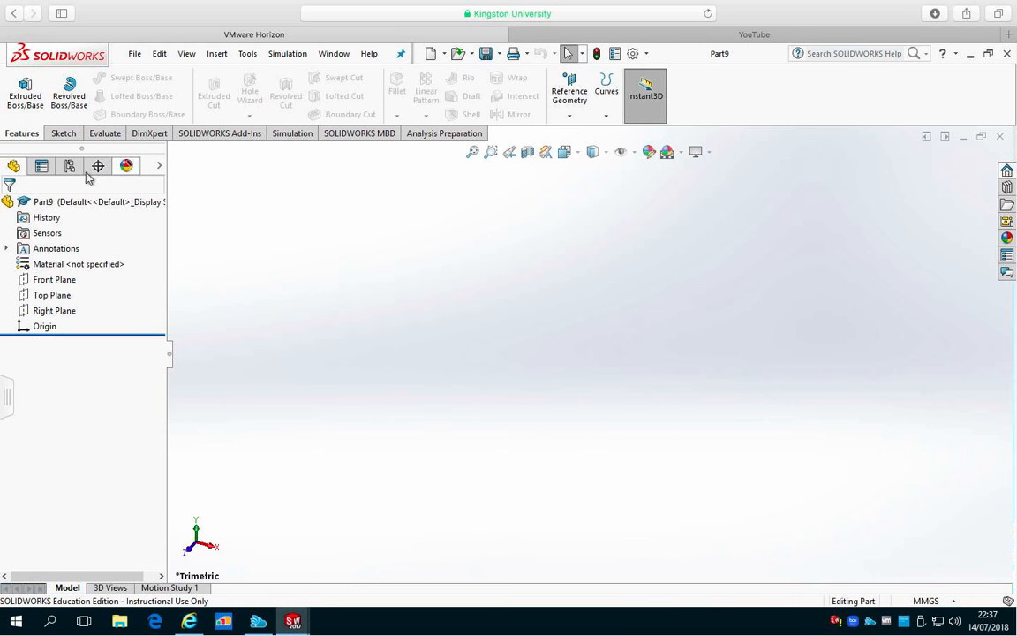
# - Sketch a closed four-sided profile on the Front Plane from the origin, base about 111 mm, taller left side about 52 mm, with a sloping top
pyautogui.click(55, 279)
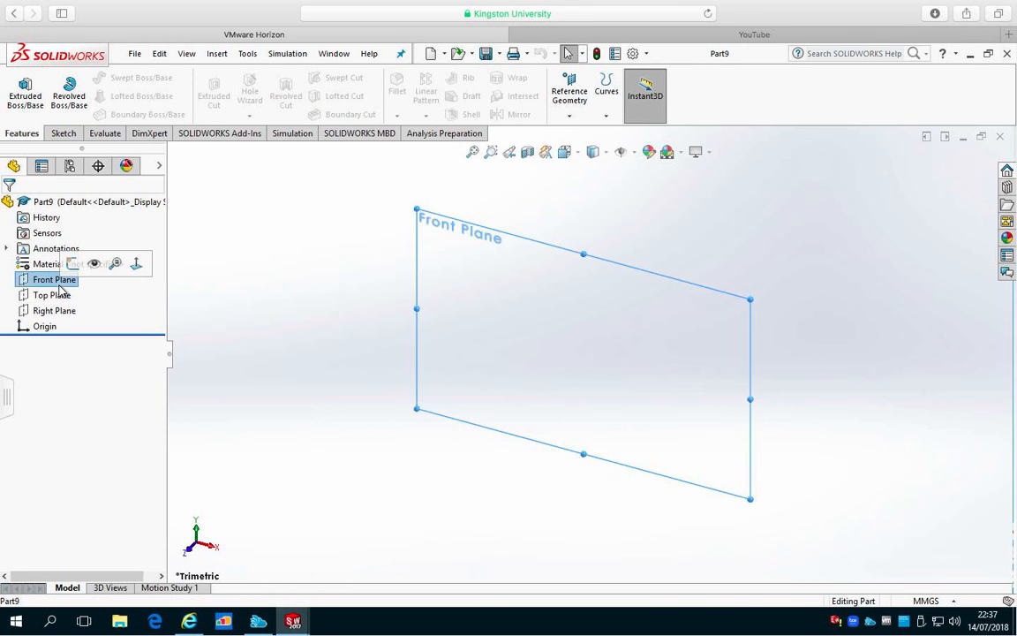
pyautogui.click(61, 133)
pyautogui.click(19, 86)
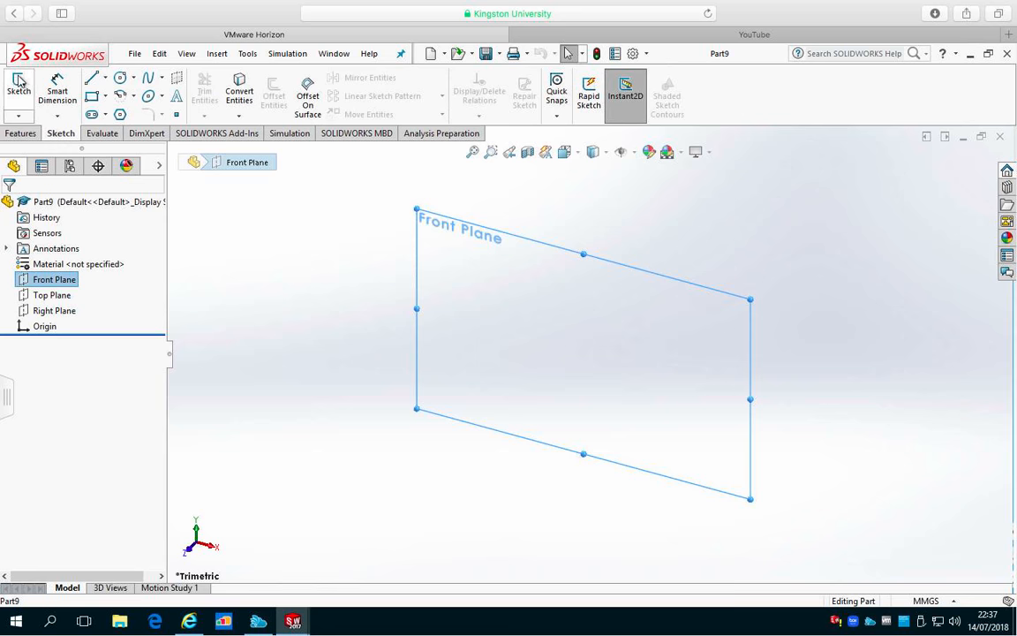
pyautogui.click(91, 78)
pyautogui.click(584, 352)
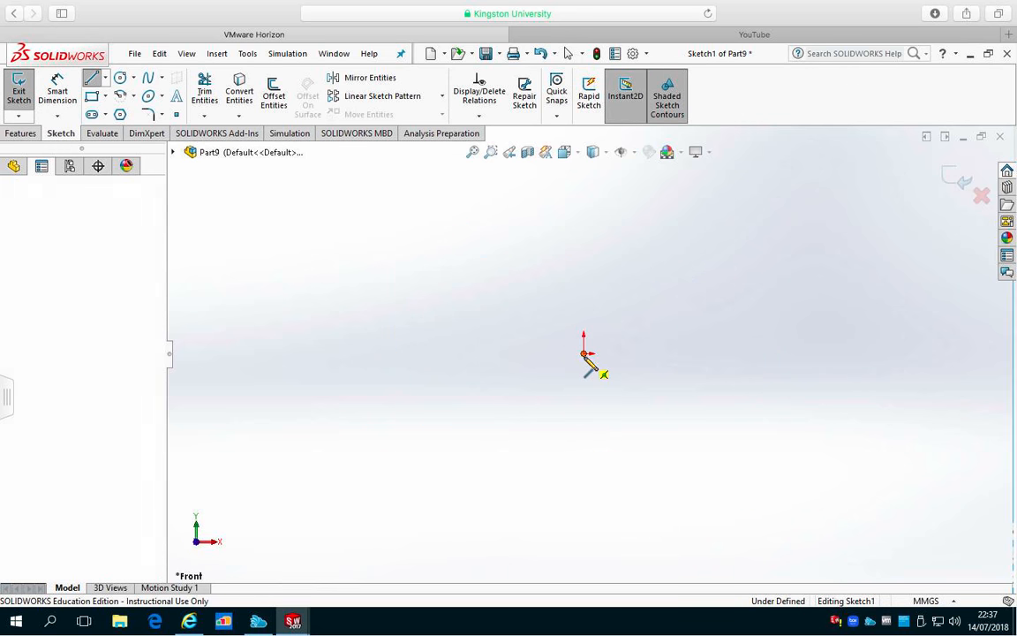
pyautogui.click(817, 353)
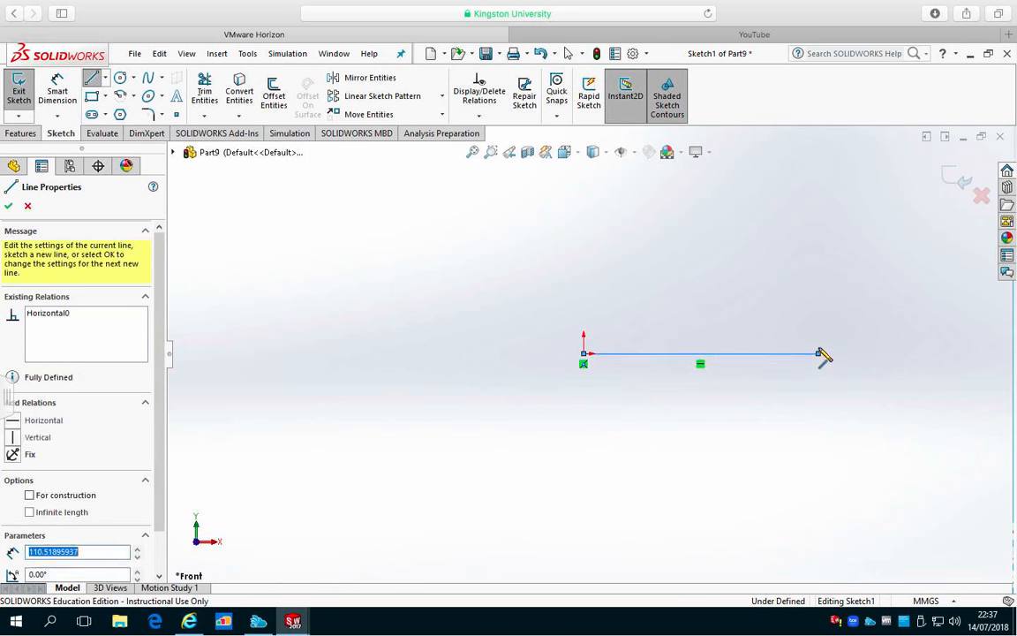
pyautogui.click(817, 291)
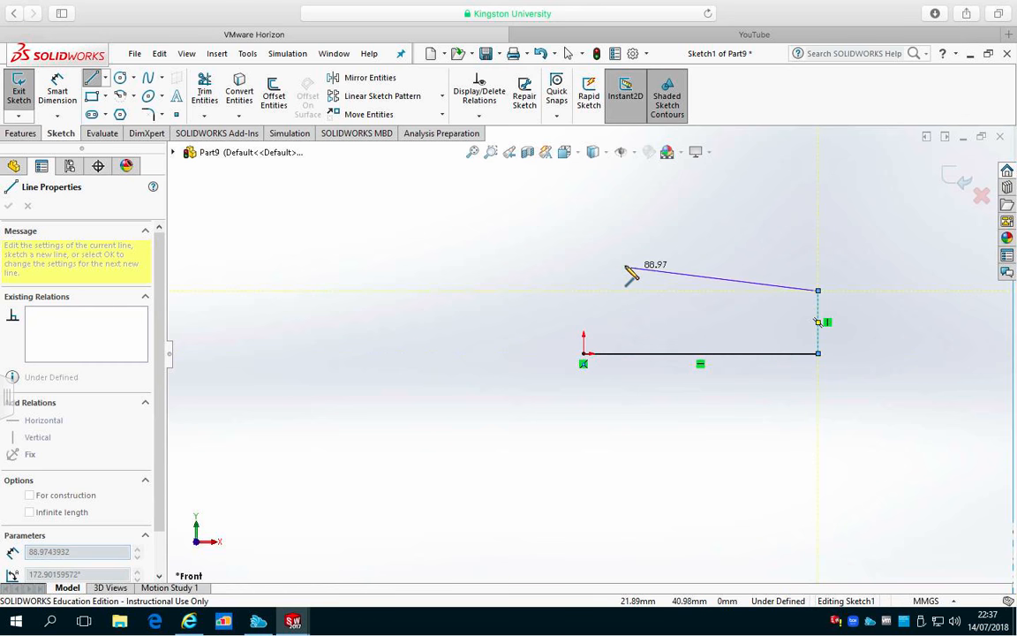
pyautogui.click(584, 244)
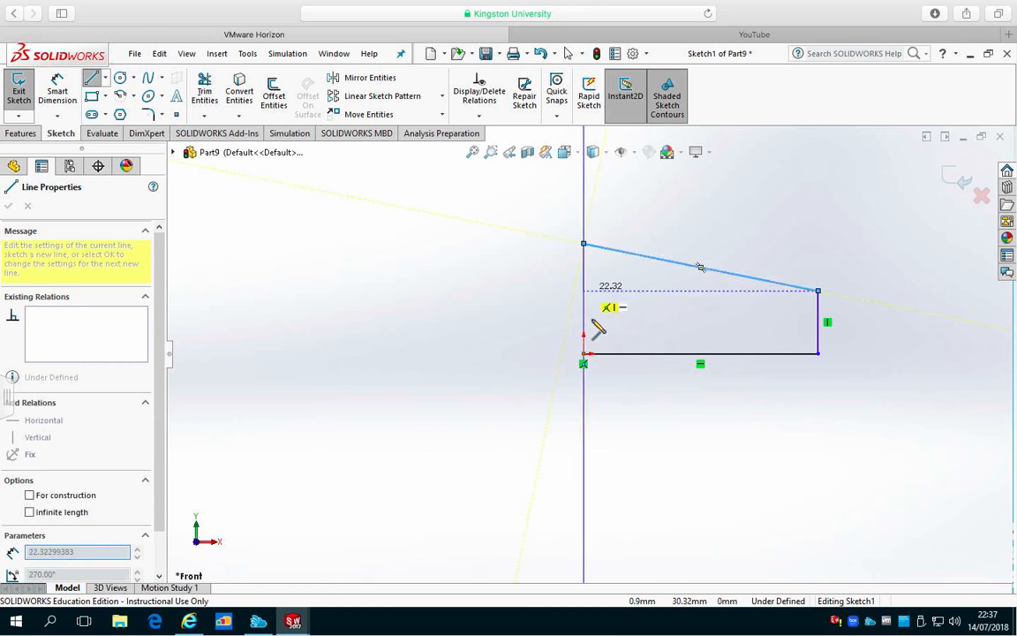
pyautogui.click(584, 353)
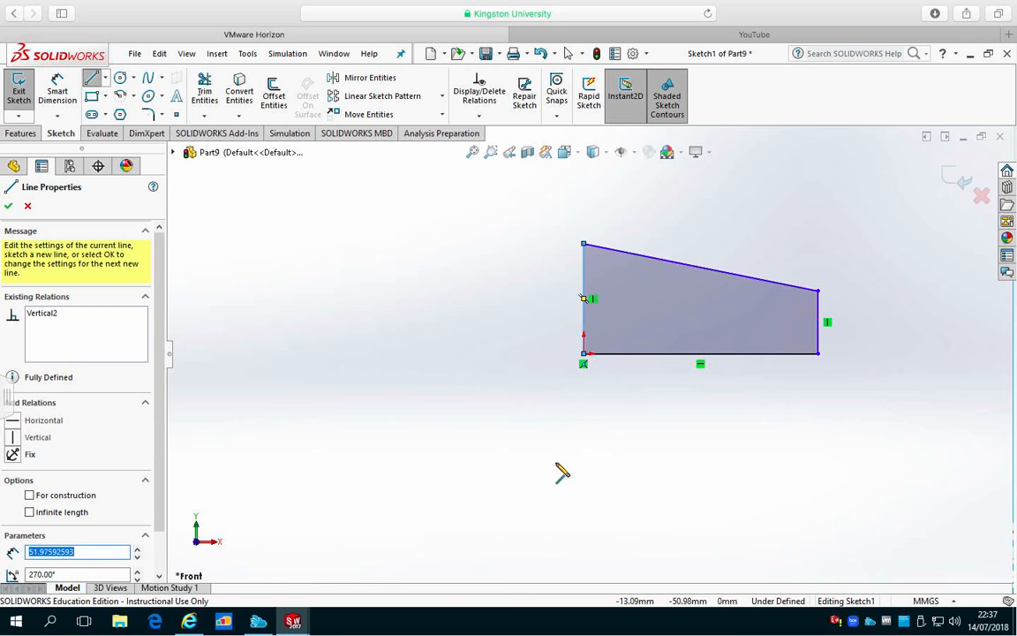
pyautogui.press('Escape')
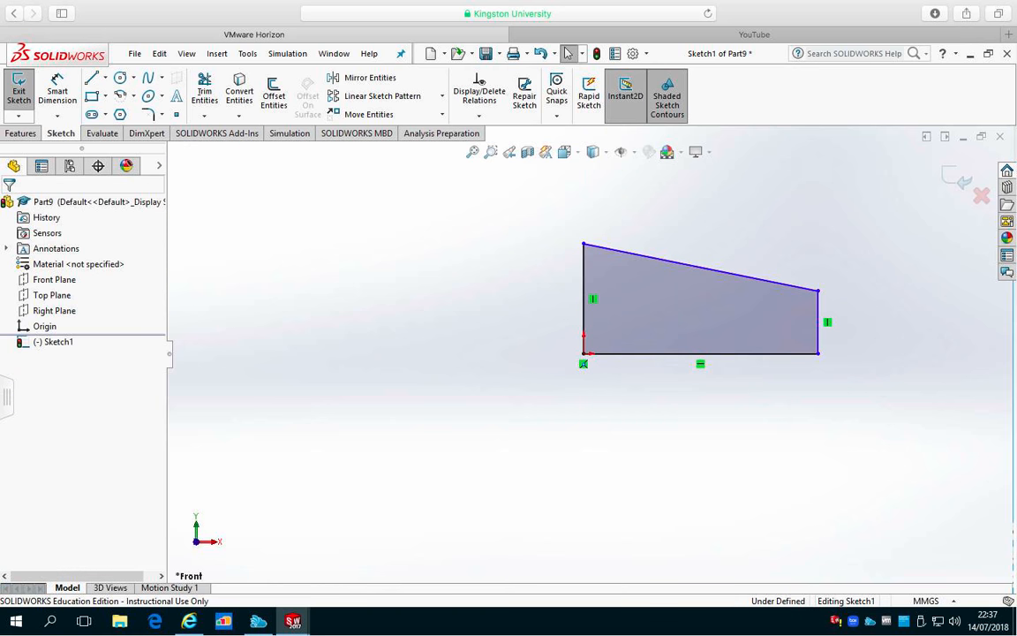
# - Dimension the profile's horizontal base to 80 mm
pyautogui.click(59, 91)
pyautogui.click(760, 354)
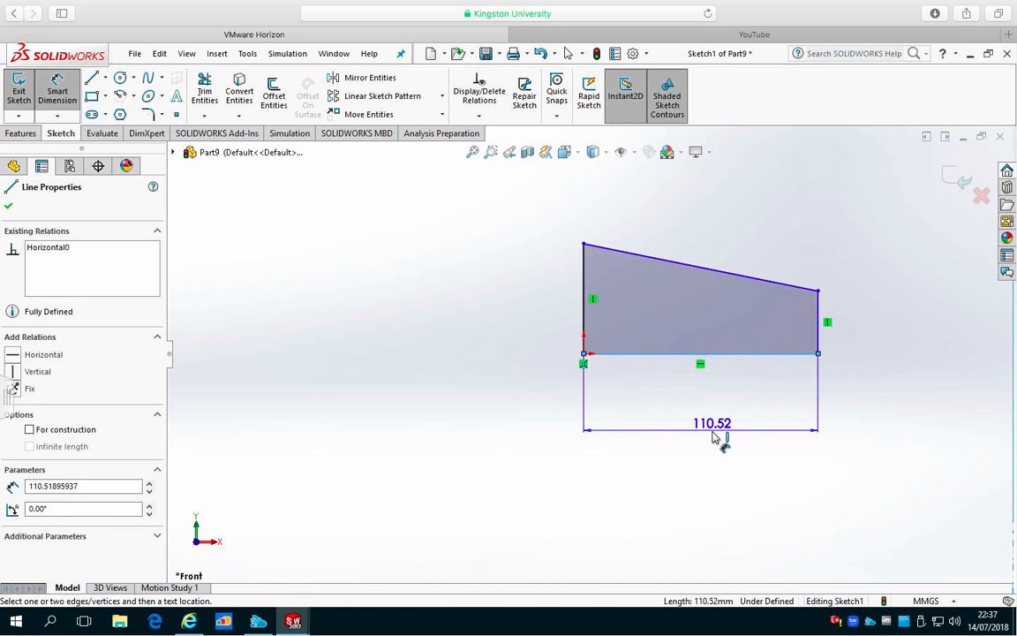
pyautogui.click(715, 437)
pyautogui.write('80')
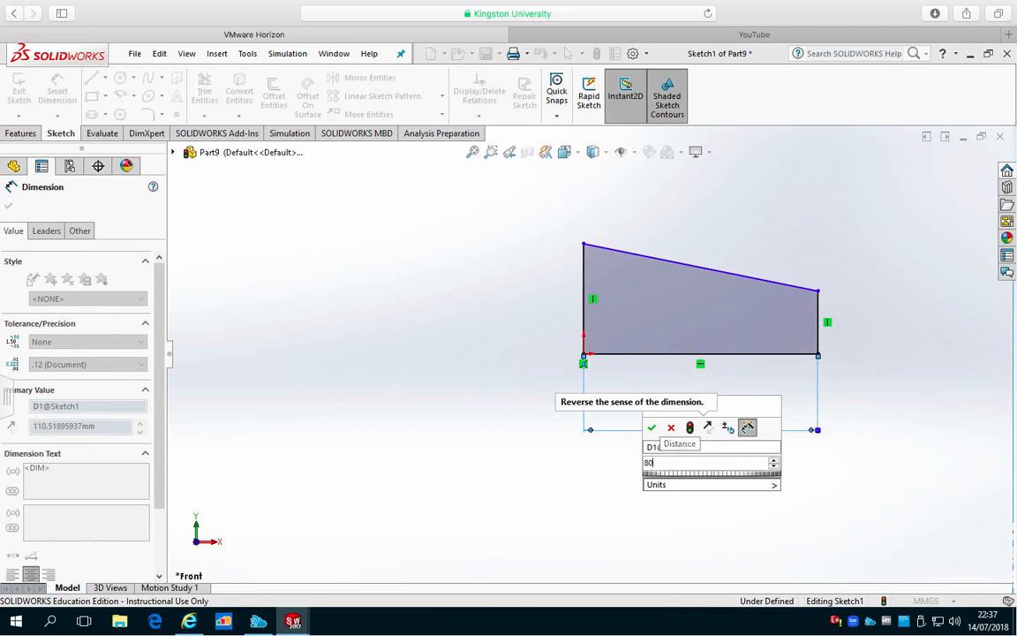
pyautogui.press('Return')
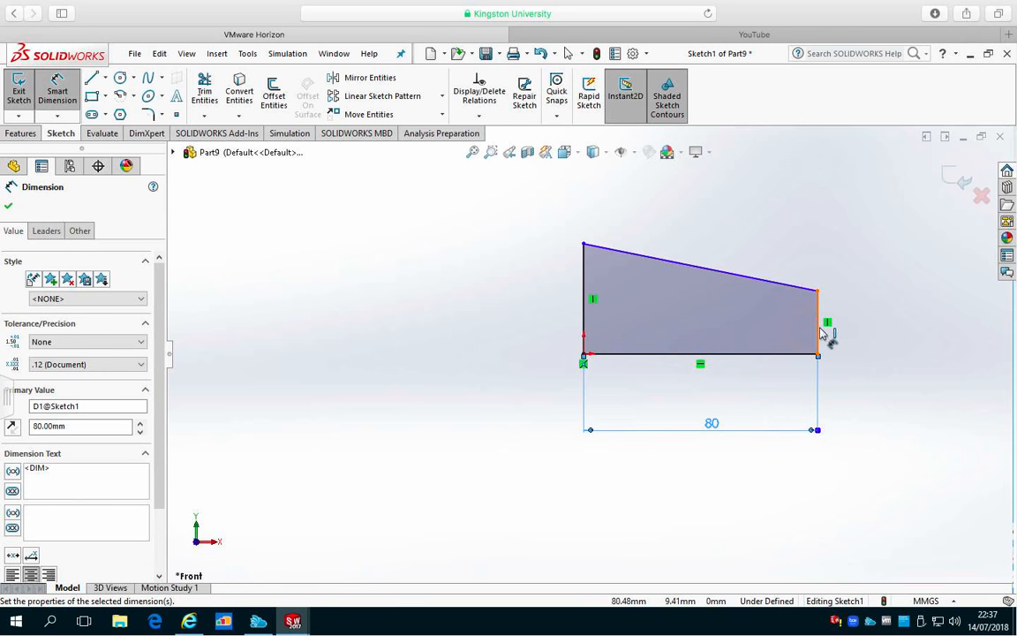
# - Dimension the profile's short right edge to 20 mm and its tall left edge to 45 mm
pyautogui.click(819, 332)
pyautogui.click(887, 335)
pyautogui.write('20')
pyautogui.press('Return')
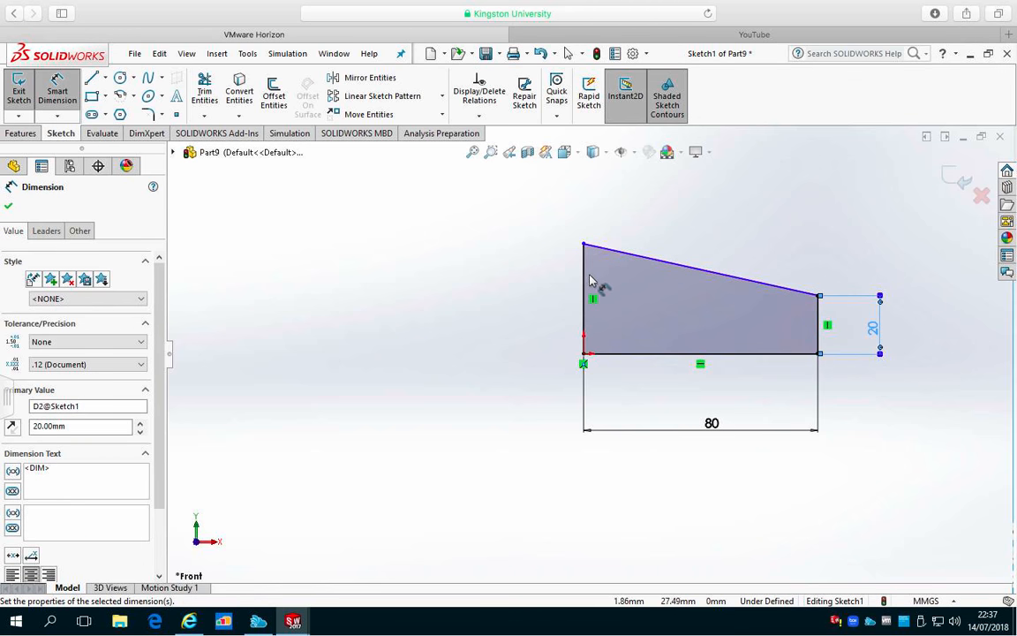
pyautogui.click(584, 294)
pyautogui.click(488, 292)
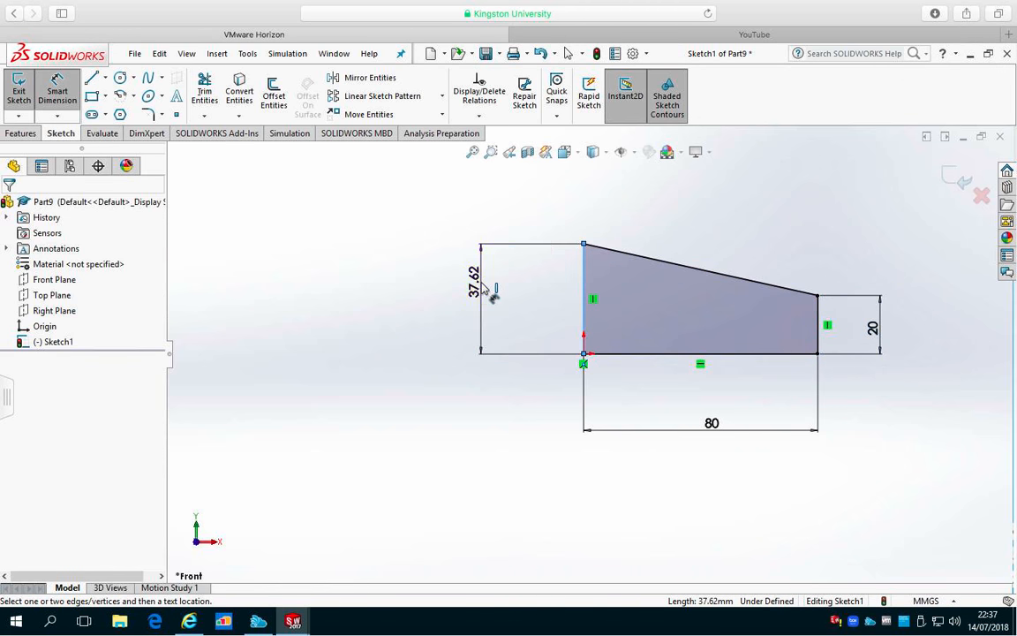
pyautogui.press('Return')
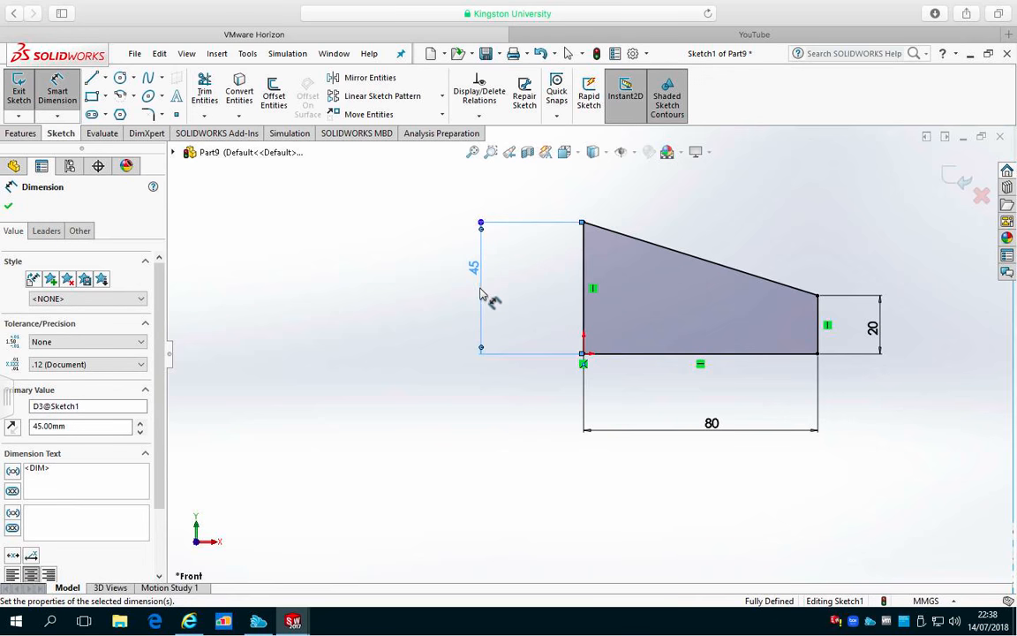
pyautogui.click(7, 205)
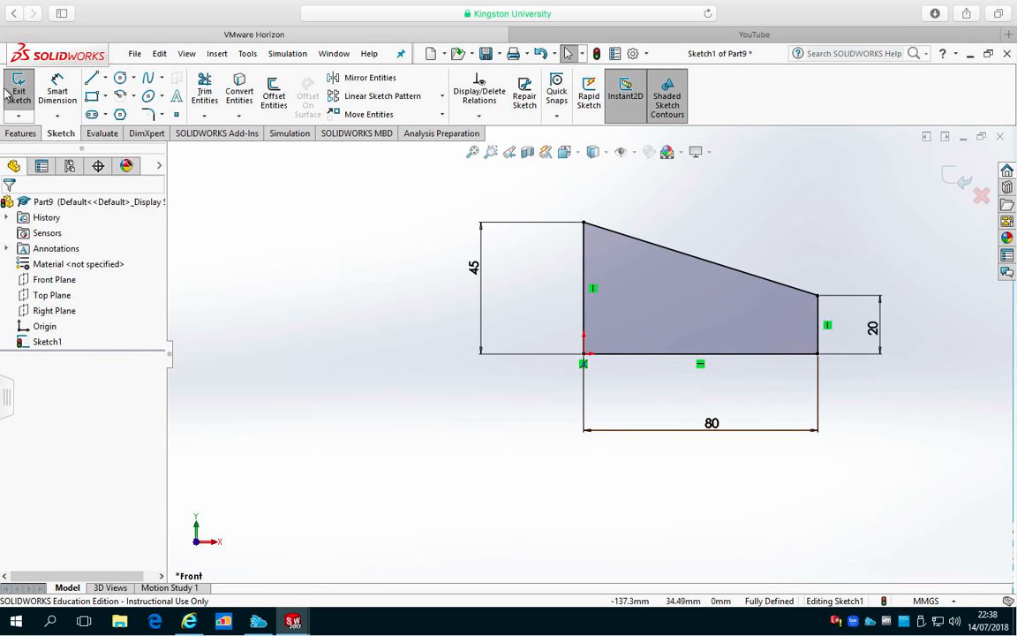
# - Extrude the sloping profile as a blind boss with a depth of 25 mm
pyautogui.click(21, 133)
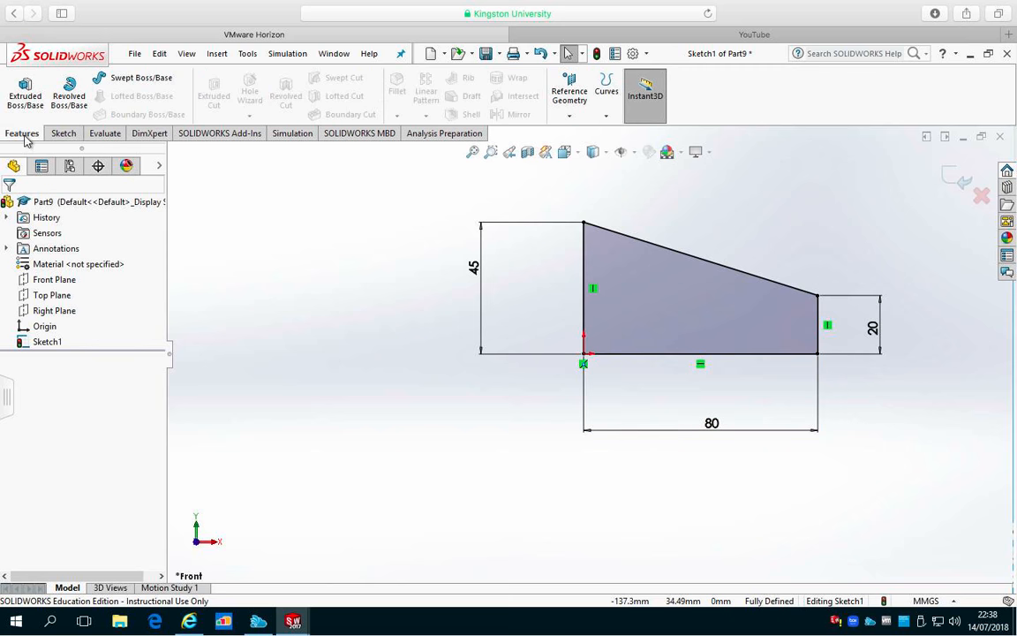
pyautogui.click(49, 341)
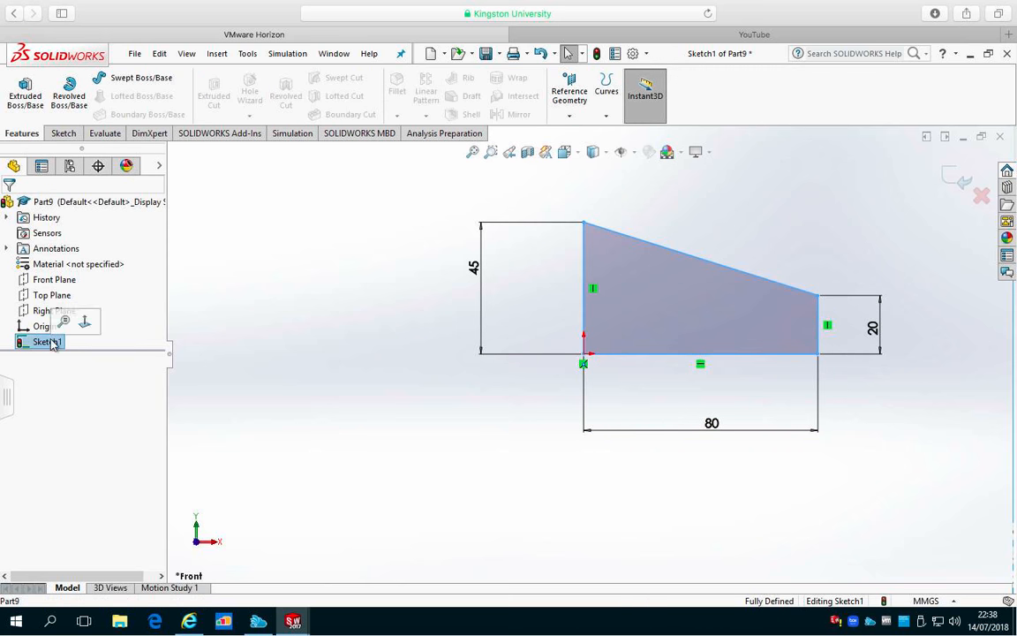
pyautogui.click(37, 103)
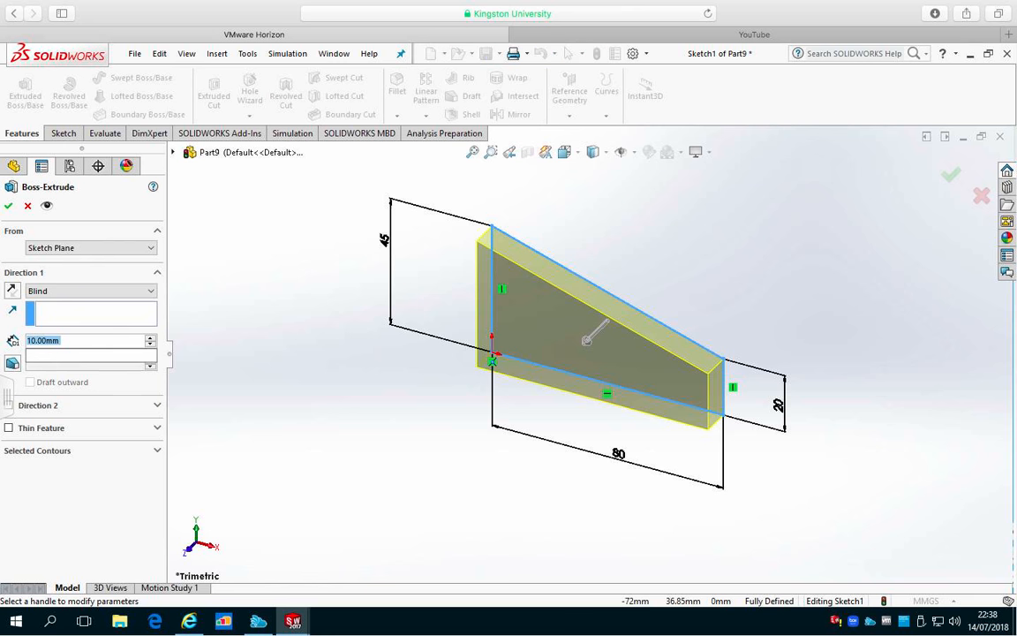
pyautogui.write('25')
pyautogui.press('Return')
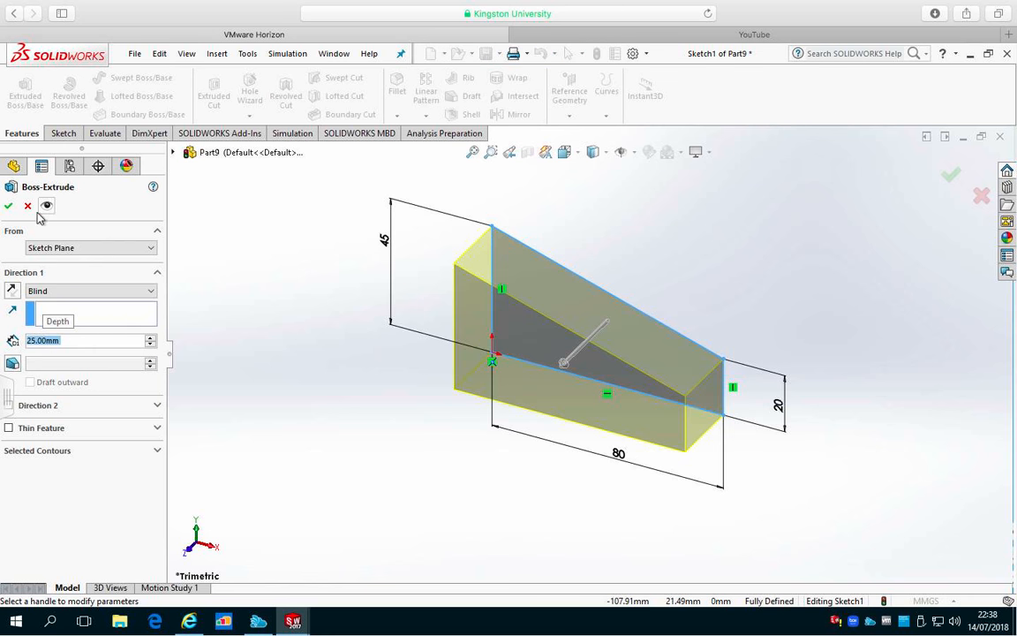
pyautogui.click(9, 206)
pyautogui.moveTo(315, 236); pyautogui.dragTo(789, 290, button='middle')
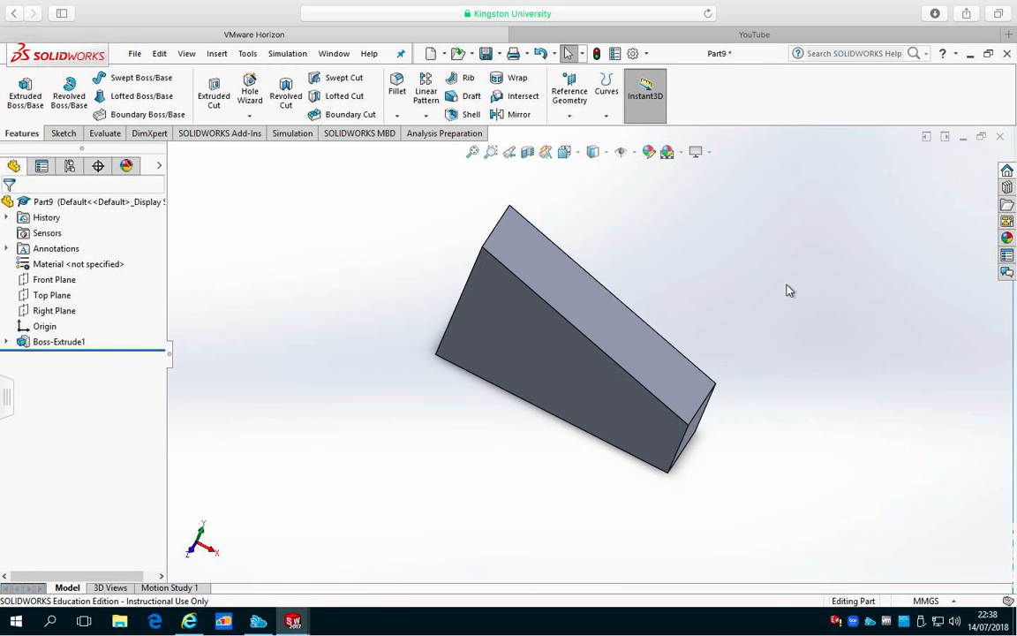
# - Create another new part document
pyautogui.click(134, 53)
pyautogui.click(152, 72)
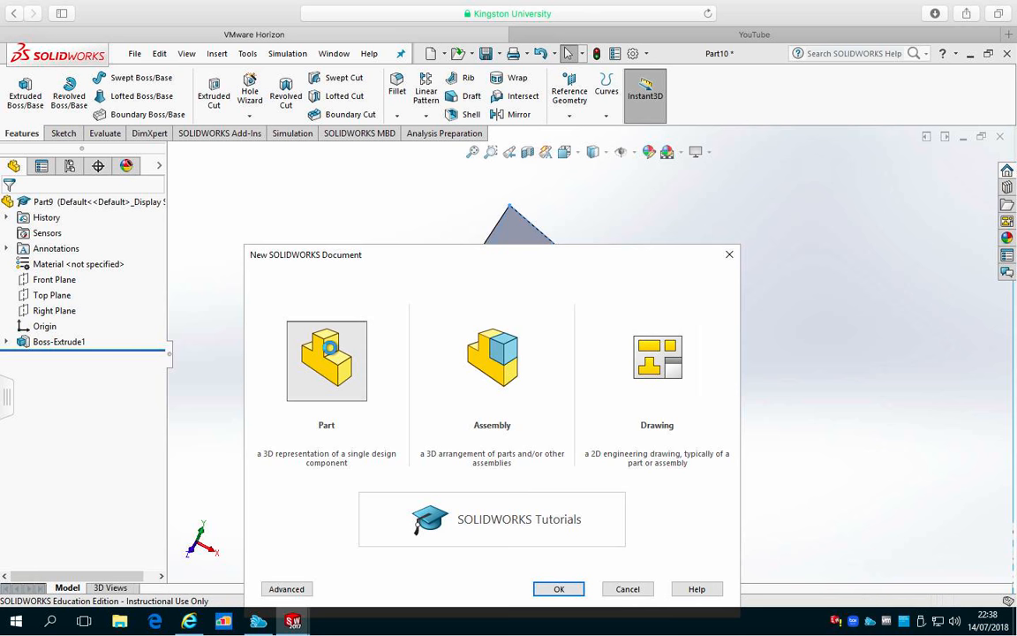
pyautogui.doubleClick(330, 351)
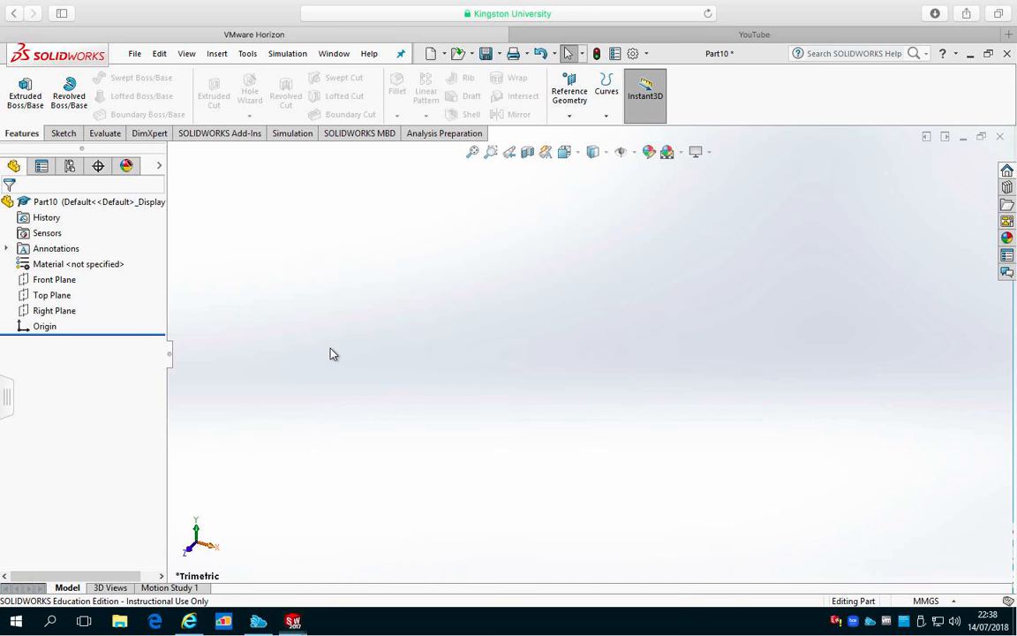
# - Start a sketch on the Front Plane and draw a wide, low corner rectangle from the origin
pyautogui.click(55, 280)
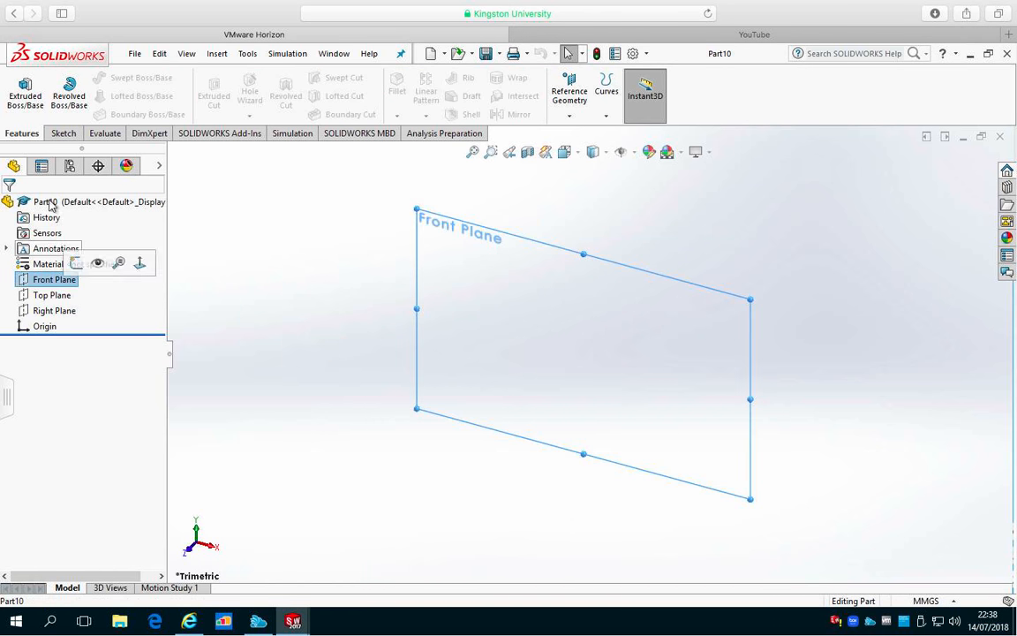
pyautogui.click(63, 133)
pyautogui.click(18, 88)
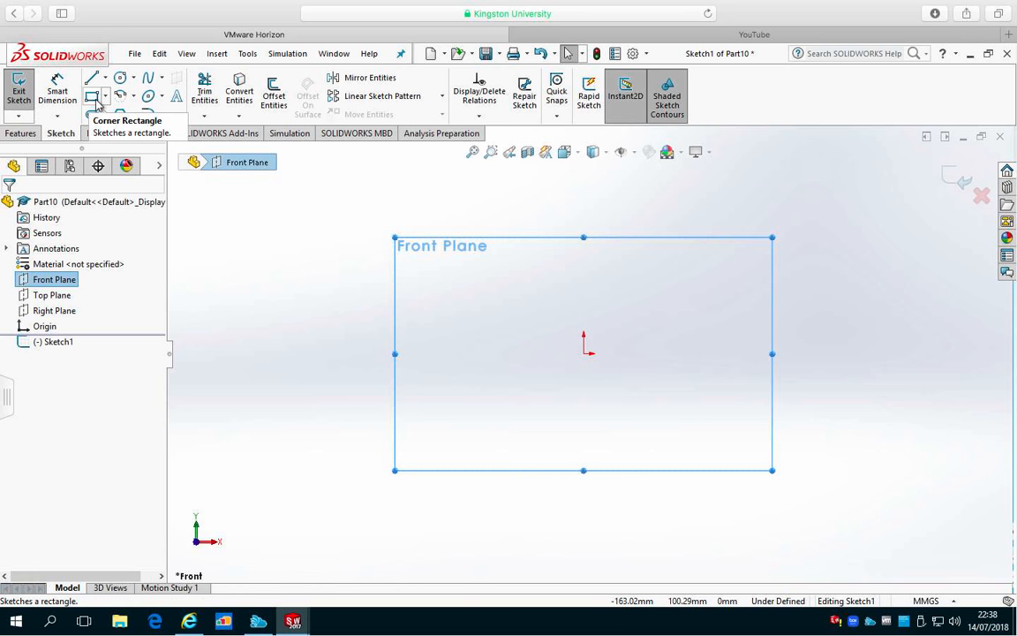
pyautogui.click(97, 103)
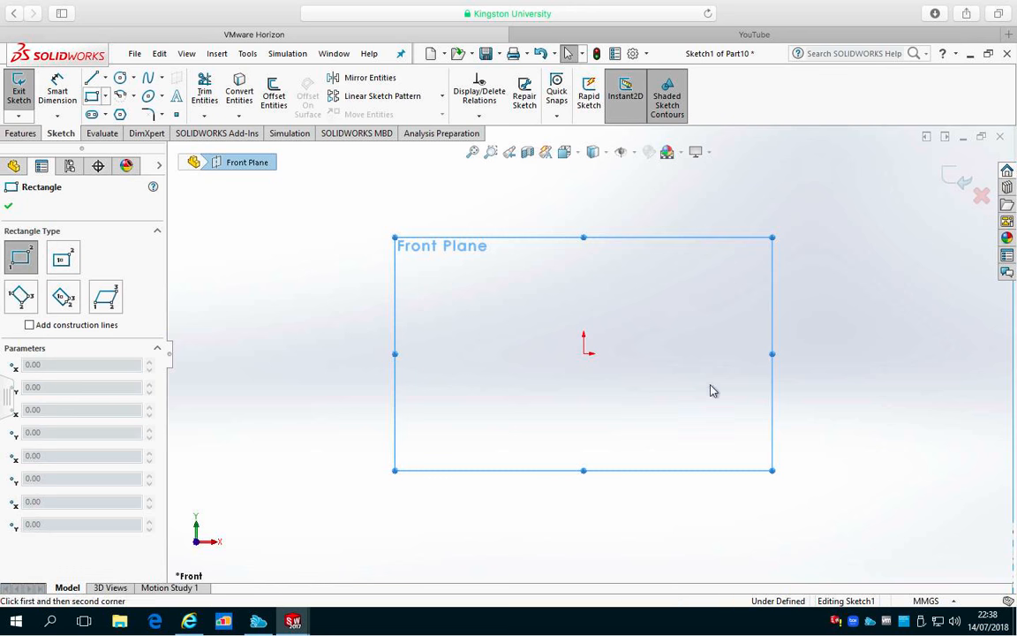
pyautogui.click(583, 354)
pyautogui.click(777, 301)
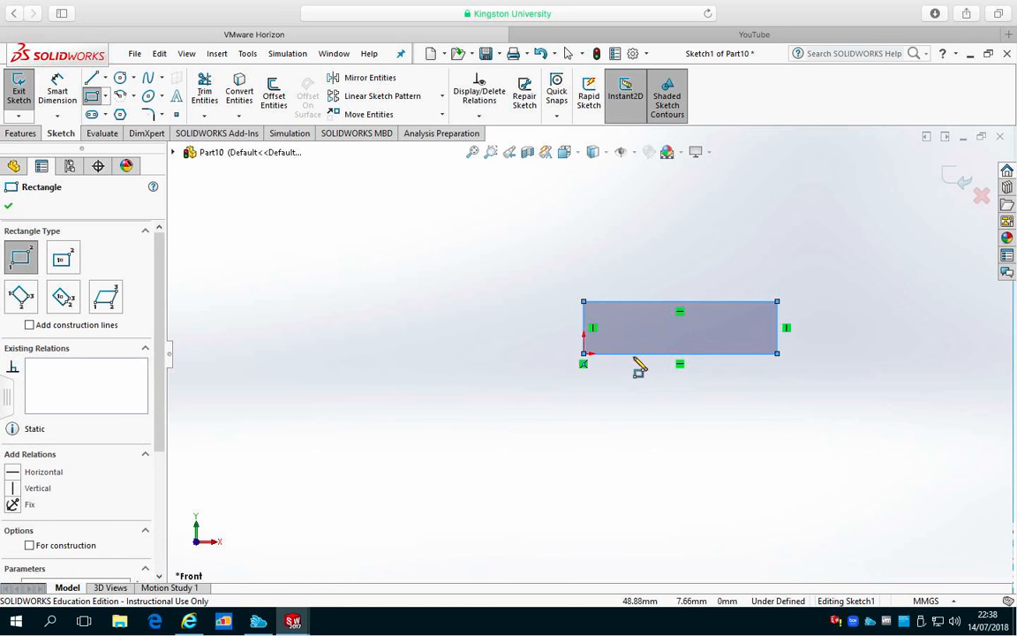
# - Draw a tall, narrow corner rectangle about 71 mm high from the origin, overlapping the wide rectangle
pyautogui.click(584, 355)
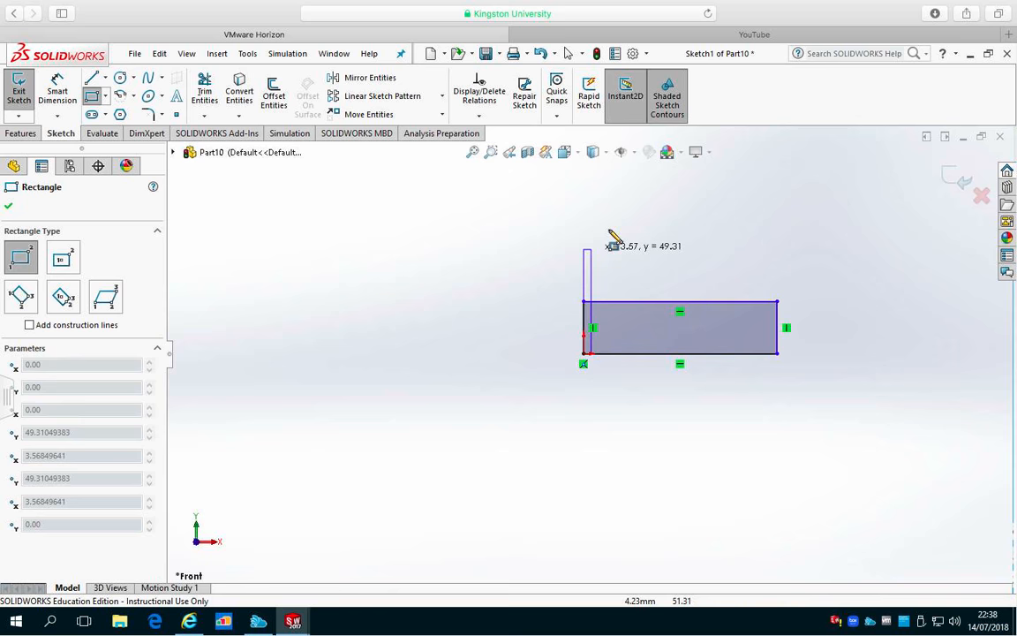
pyautogui.click(650, 204)
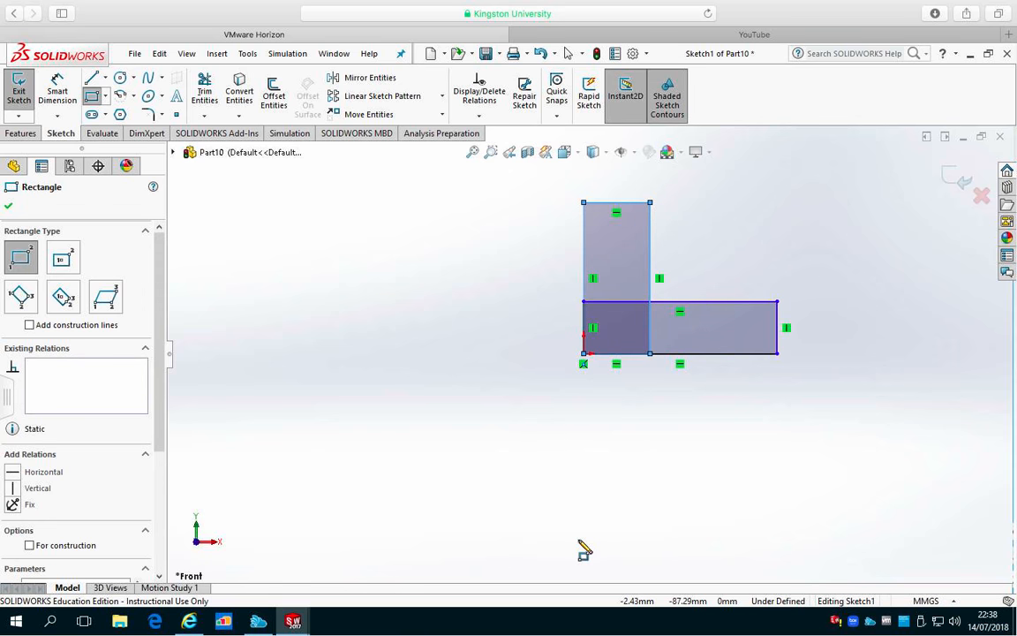
pyautogui.click(566, 53)
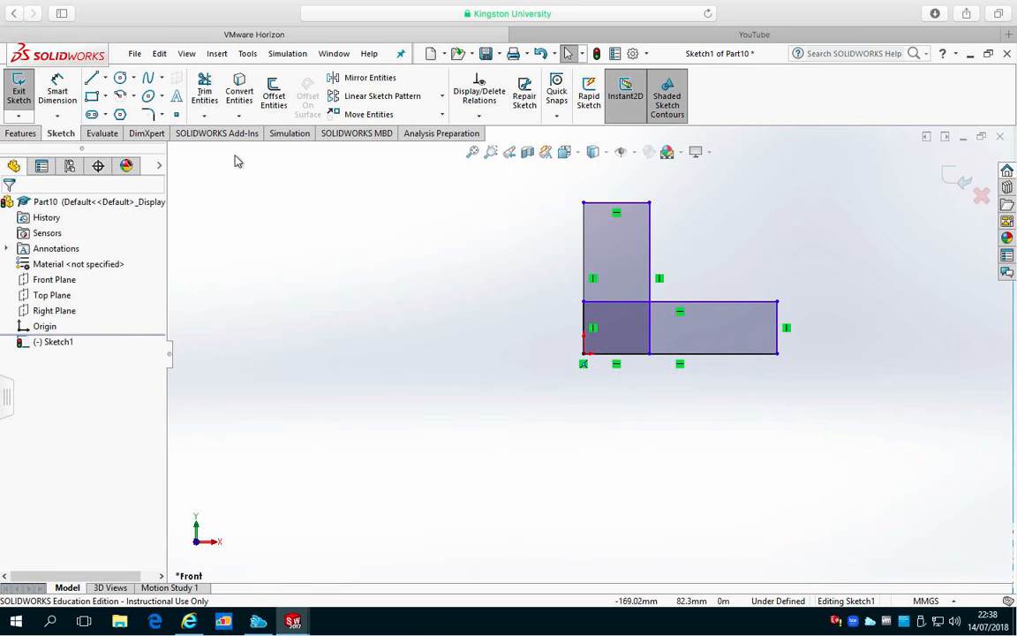
# - Power-trim the inner line segments where the two rectangles overlap to leave a single L-shaped outline
pyautogui.click(205, 88)
pyautogui.moveTo(633, 292)
pyautogui.mouseDown()
pyautogui.moveTo(623, 311)
pyautogui.moveTo(683, 336)
pyautogui.moveTo(642, 336)
pyautogui.moveTo(590, 432)
pyautogui.mouseUp()
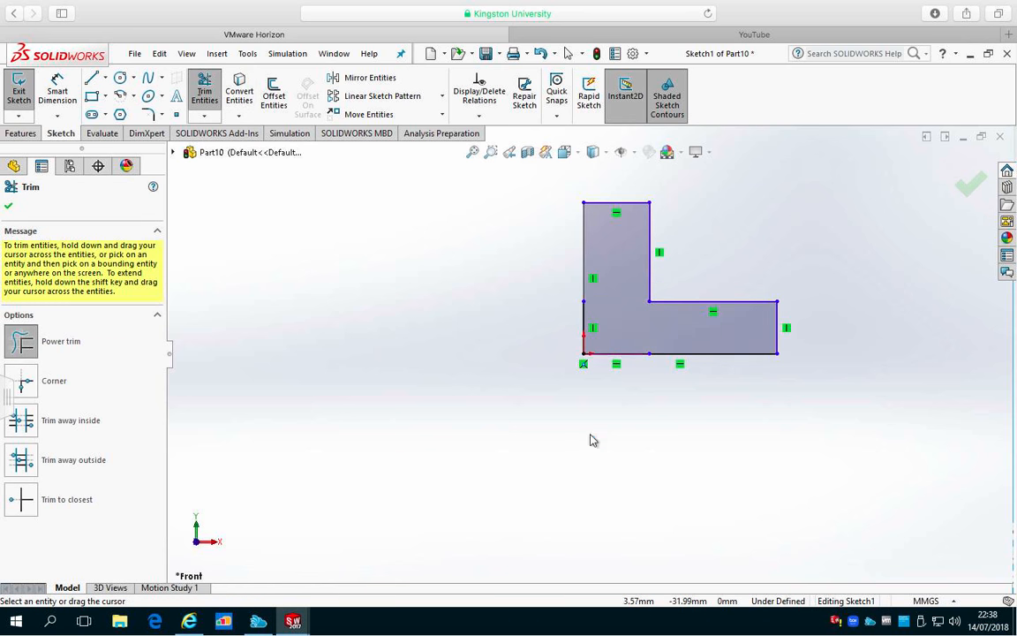
pyautogui.click(9, 207)
# - Dimension the L-profile's full left vertical edge to 75 mm
pyautogui.scroll(-5, 647, 318)
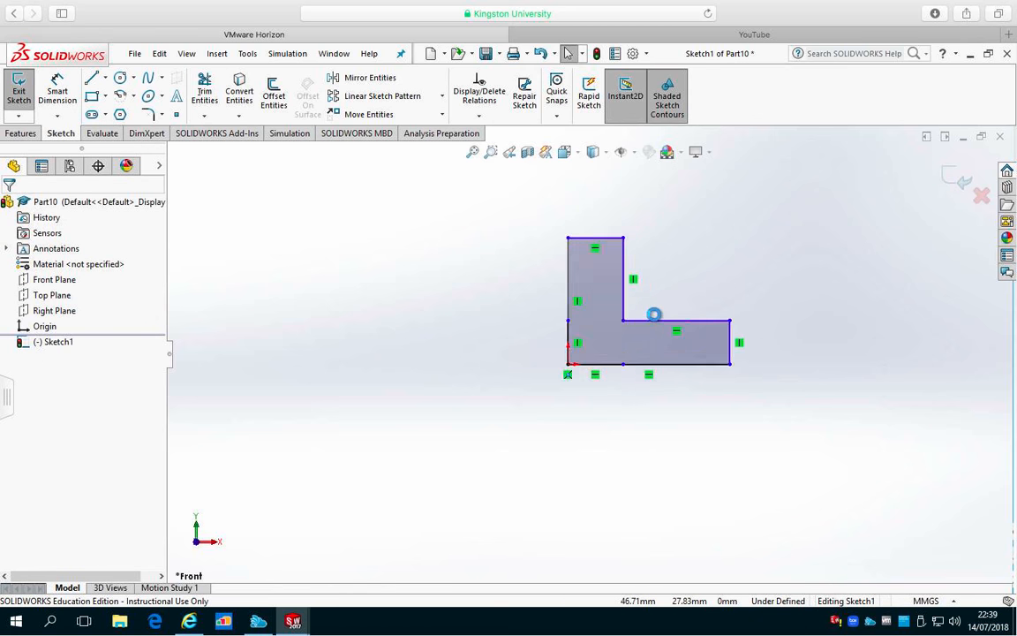
pyautogui.scroll(3, 580, 429)
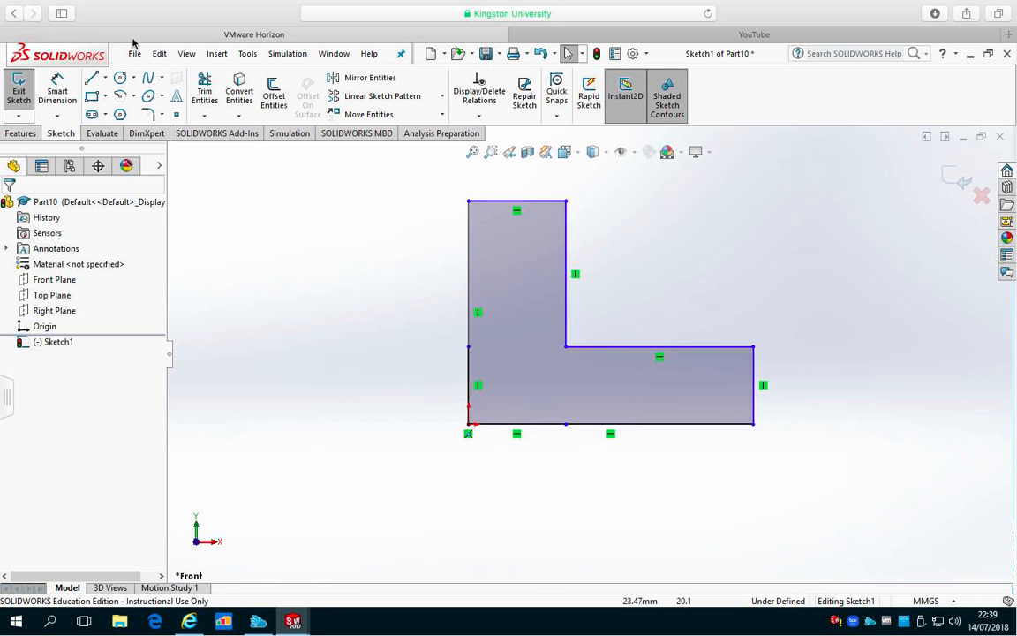
pyautogui.click(55, 84)
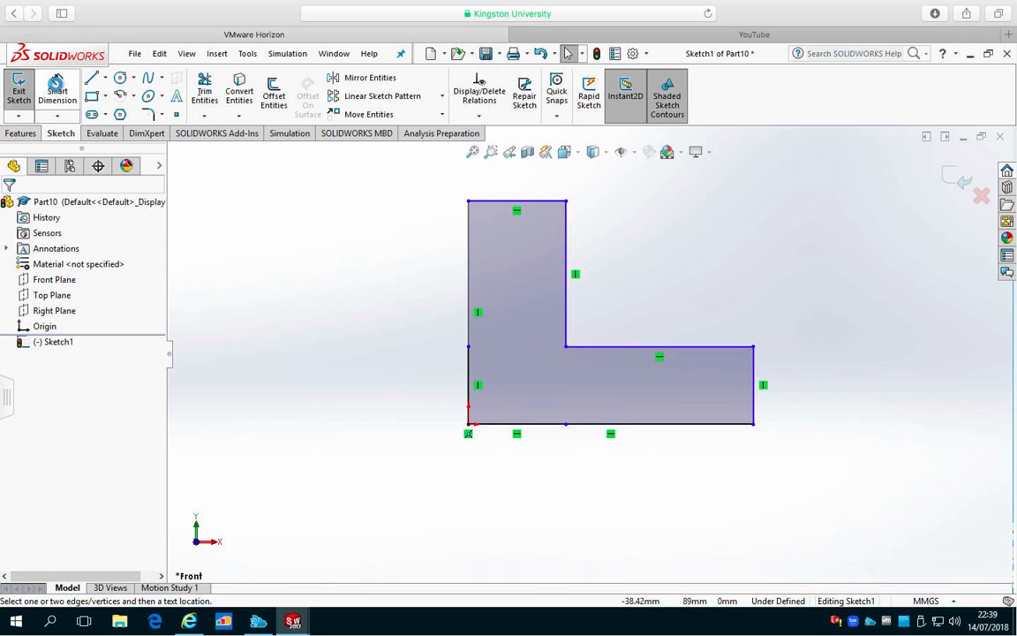
pyautogui.click(466, 296)
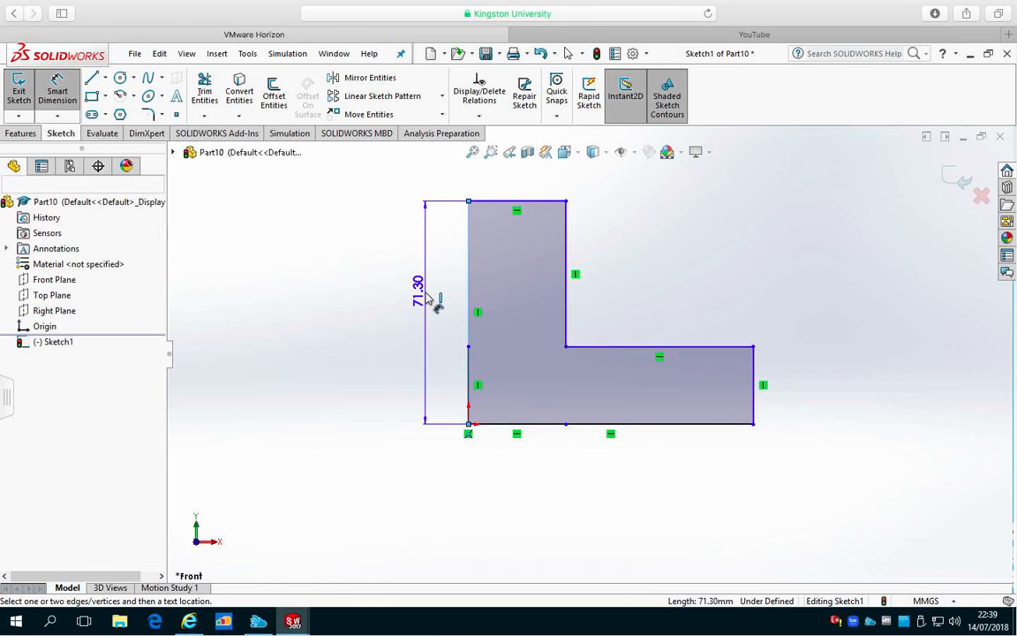
pyautogui.click(416, 297)
pyautogui.write('75')
pyautogui.press('Return')
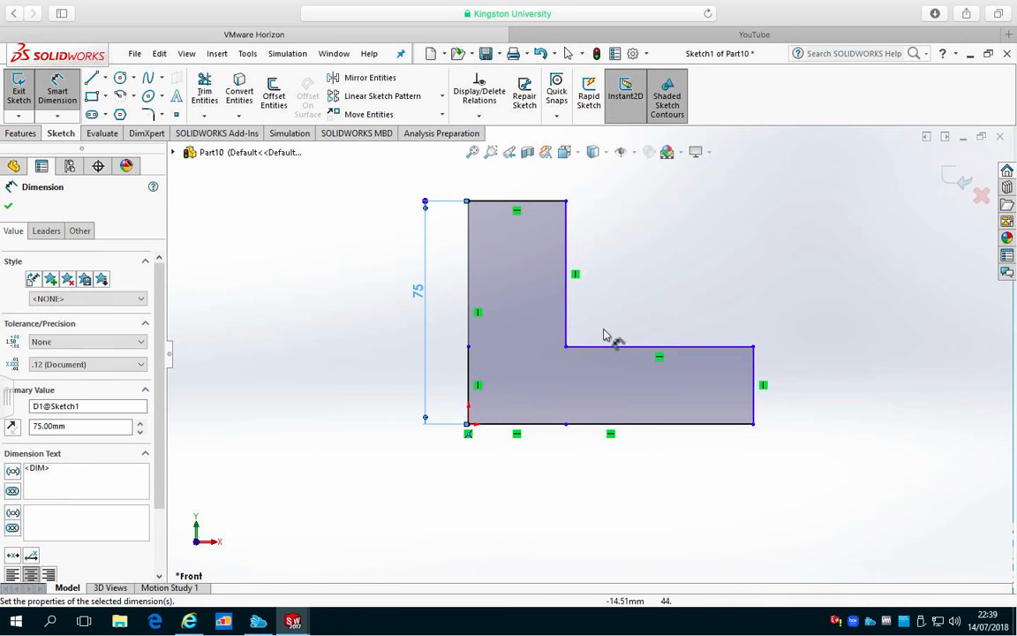
# - Dimension the L-profile's full bottom edge to 60 mm
pyautogui.click(647, 424)
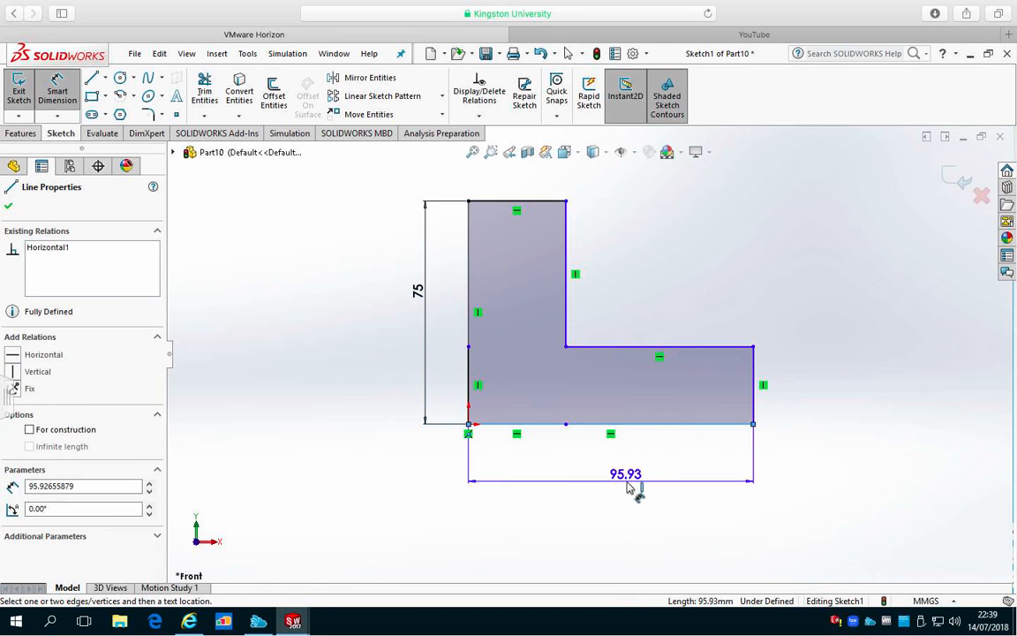
pyautogui.click(628, 487)
pyautogui.write('60')
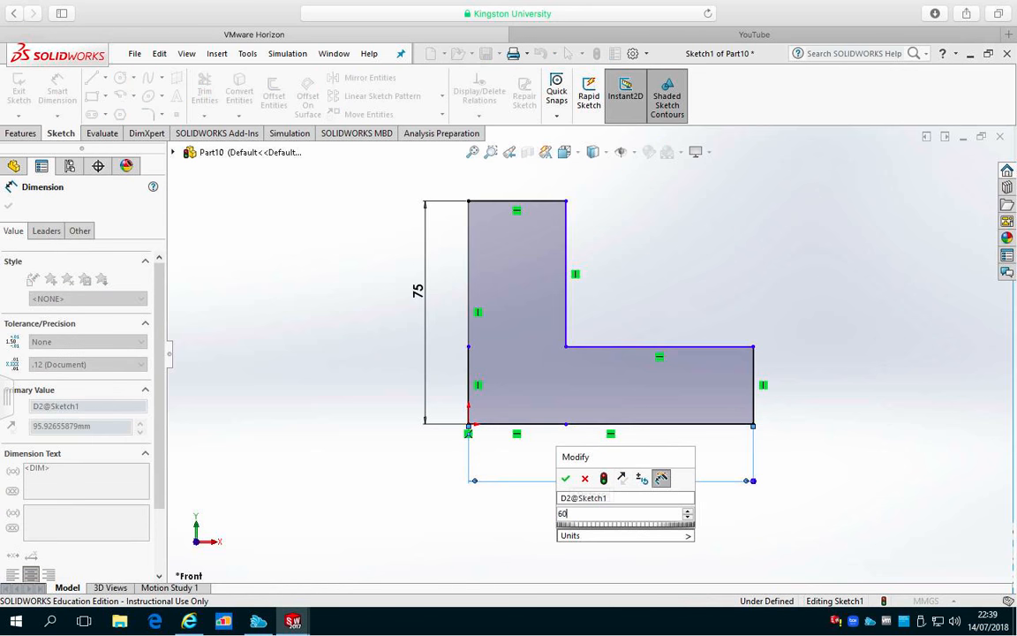
pyautogui.press('Return')
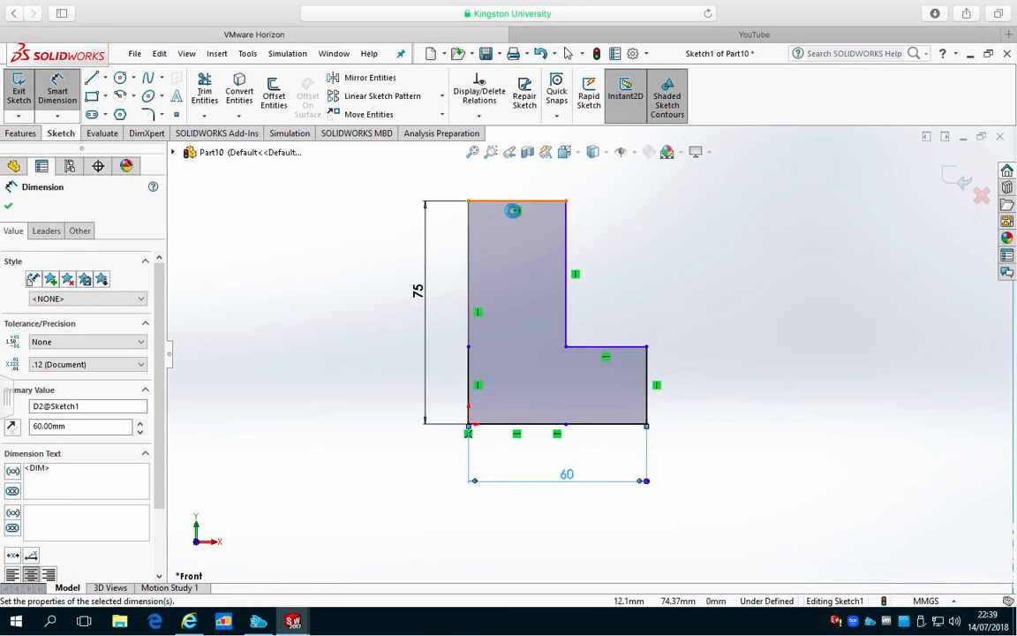
# - Dimension the vertical leg's top edge and the horizontal leg's outer end edge to 15 mm each
pyautogui.click(519, 207)
pyautogui.click(519, 172)
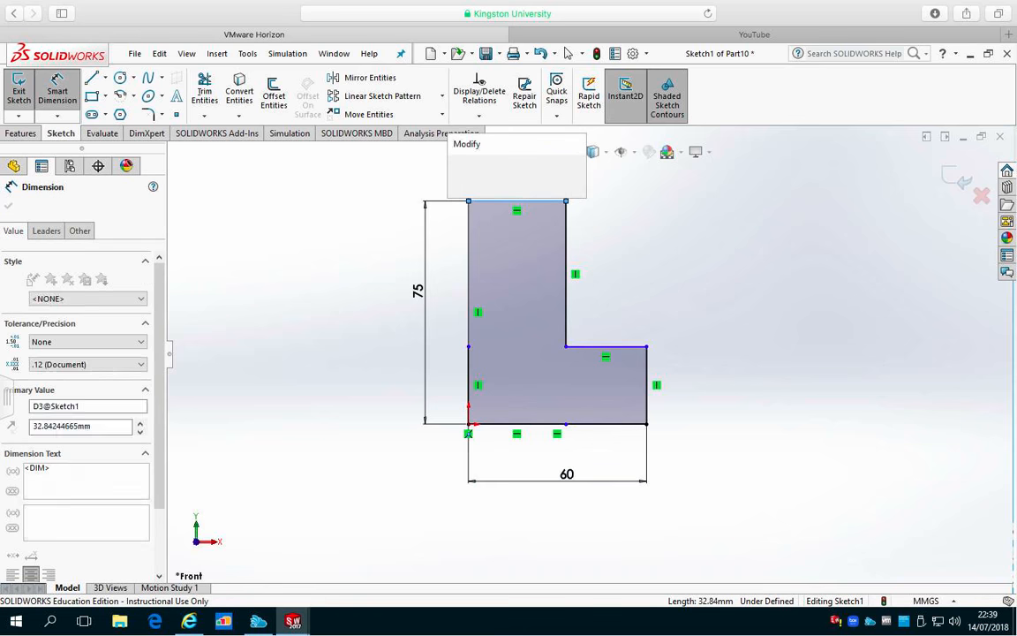
pyautogui.write('15')
pyautogui.press('Return')
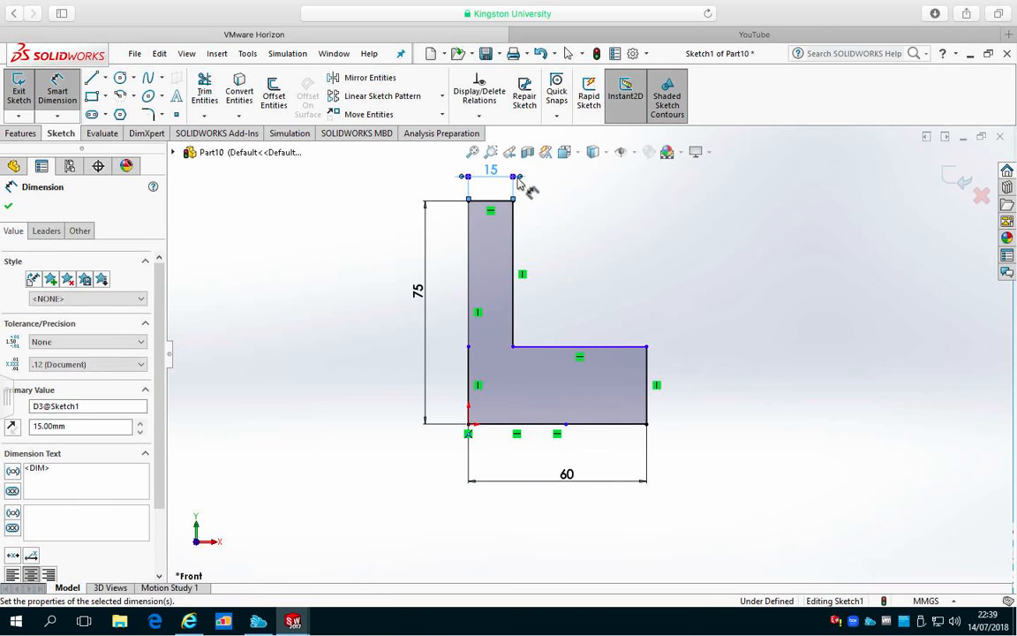
pyautogui.click(647, 382)
pyautogui.click(746, 387)
pyautogui.write('15')
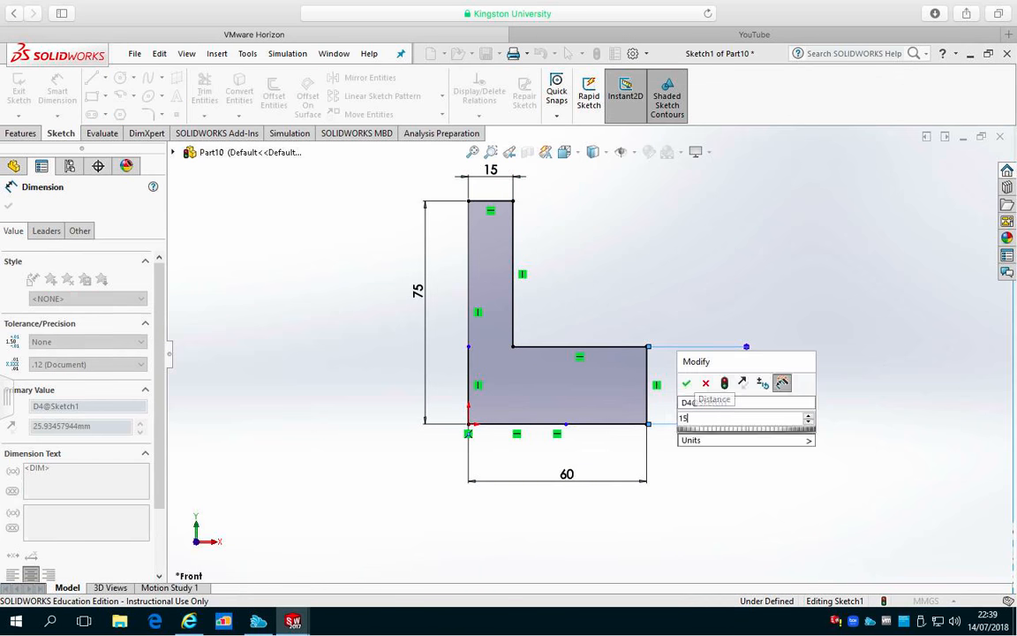
pyautogui.press('Return')
pyautogui.click(880, 442)
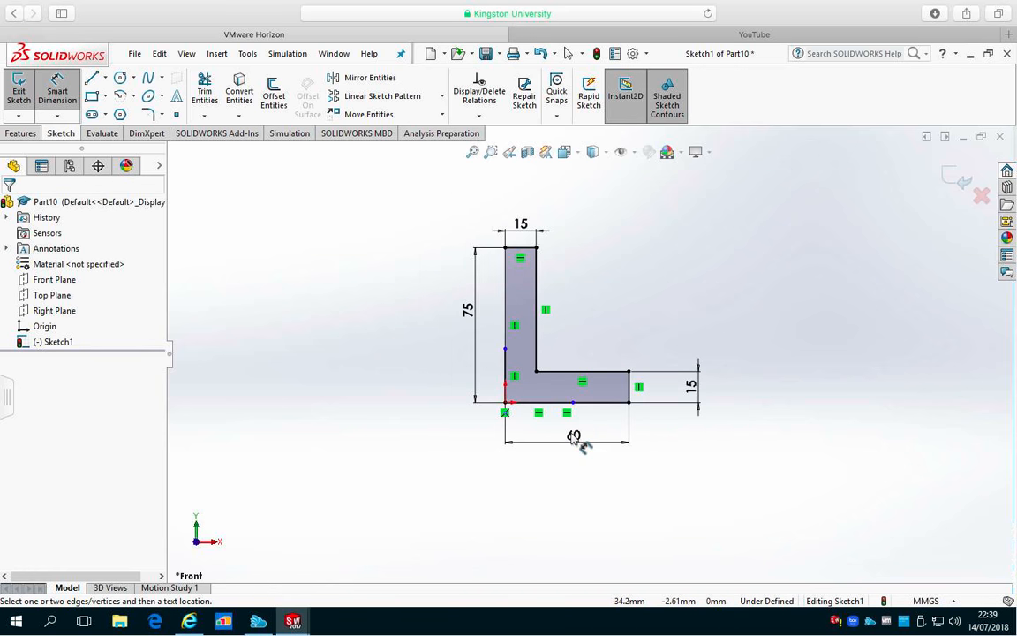
# - Delete the leftover short vertical segment overlapping the lower part of the profile's left edge
pyautogui.scroll(-5, 573, 431)
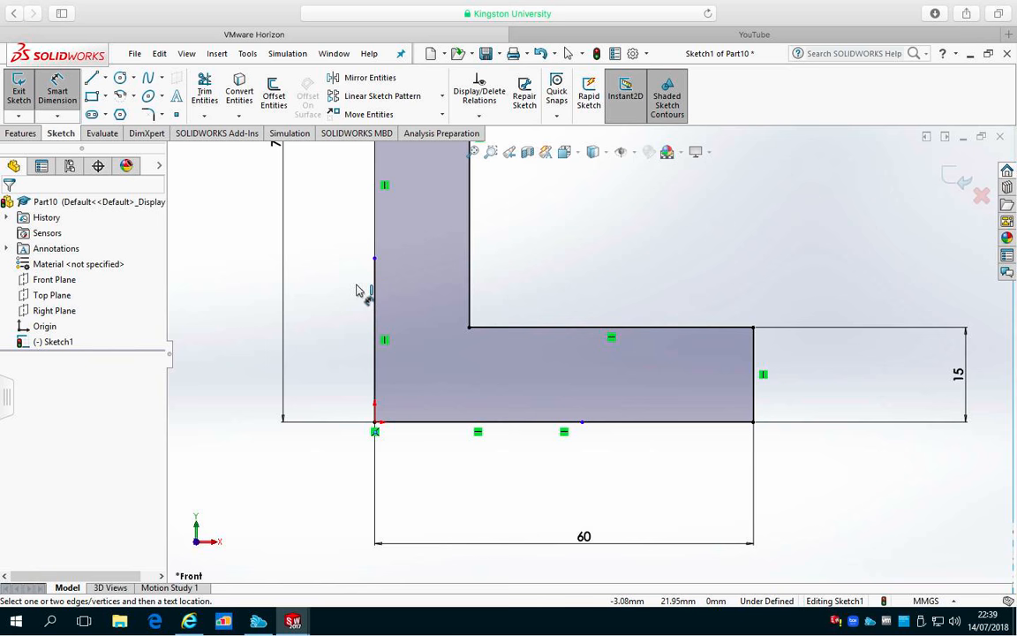
pyautogui.press('Escape')
pyautogui.click(375, 293)
pyautogui.rightClick(374, 293)
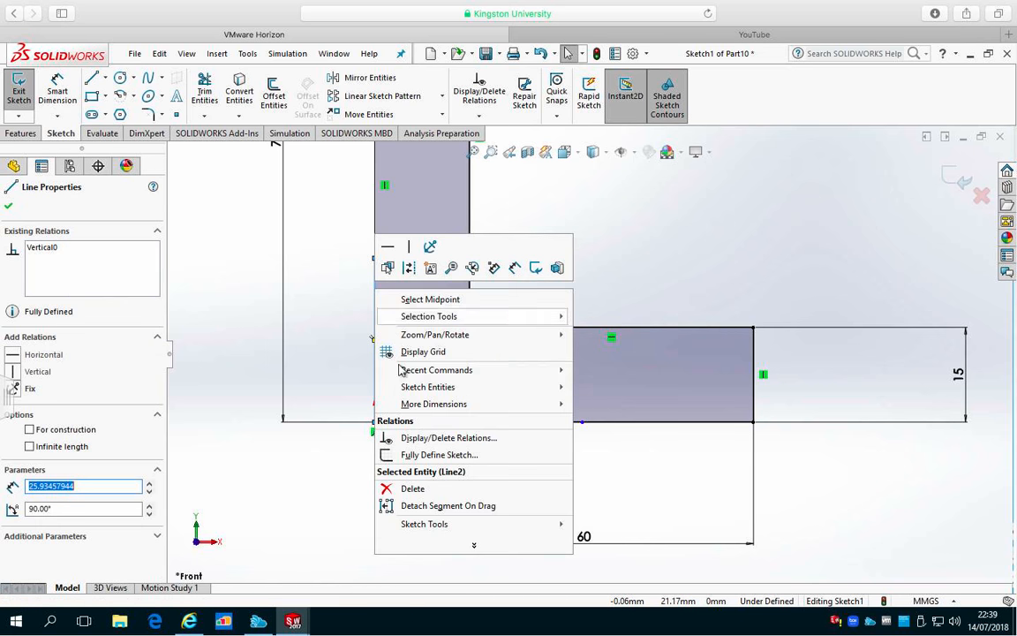
pyautogui.click(412, 487)
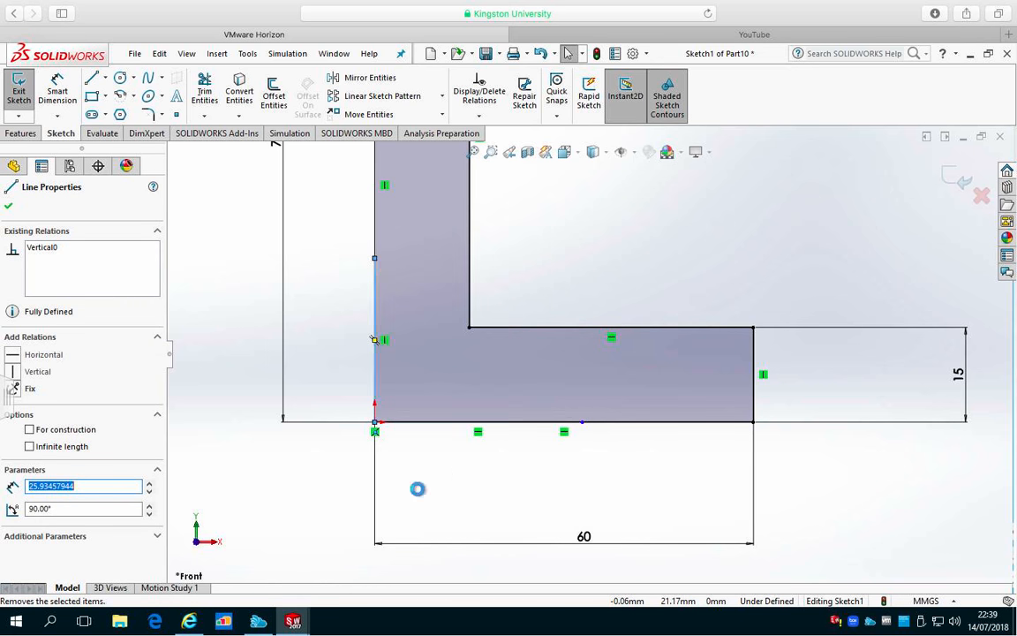
# - Delete both overlapping horizontal lines along the profile's bottom edge
pyautogui.click(582, 423)
pyautogui.rightClick(582, 423)
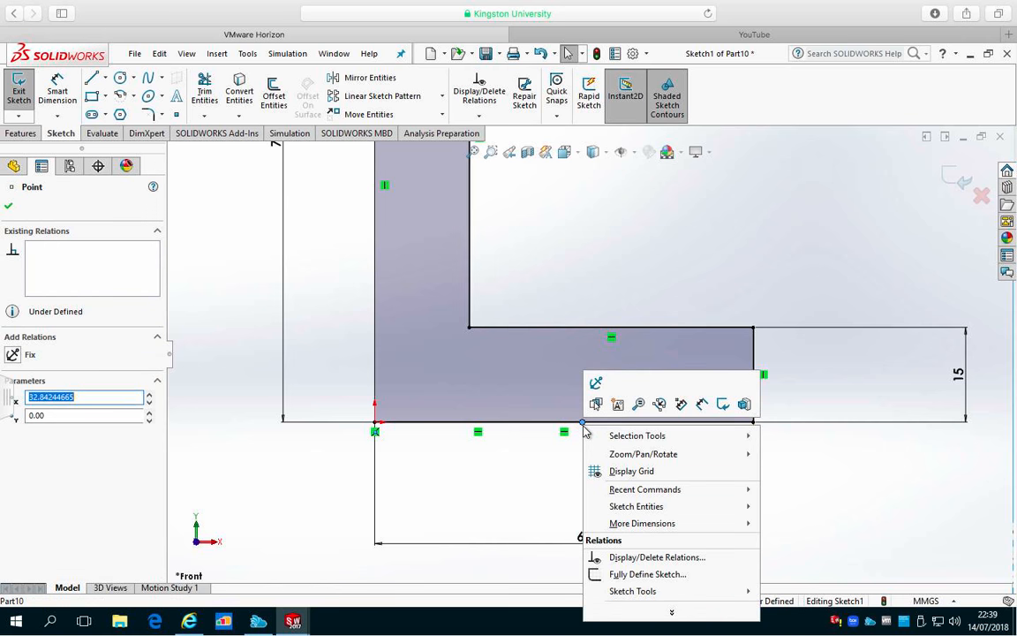
pyautogui.click(529, 464)
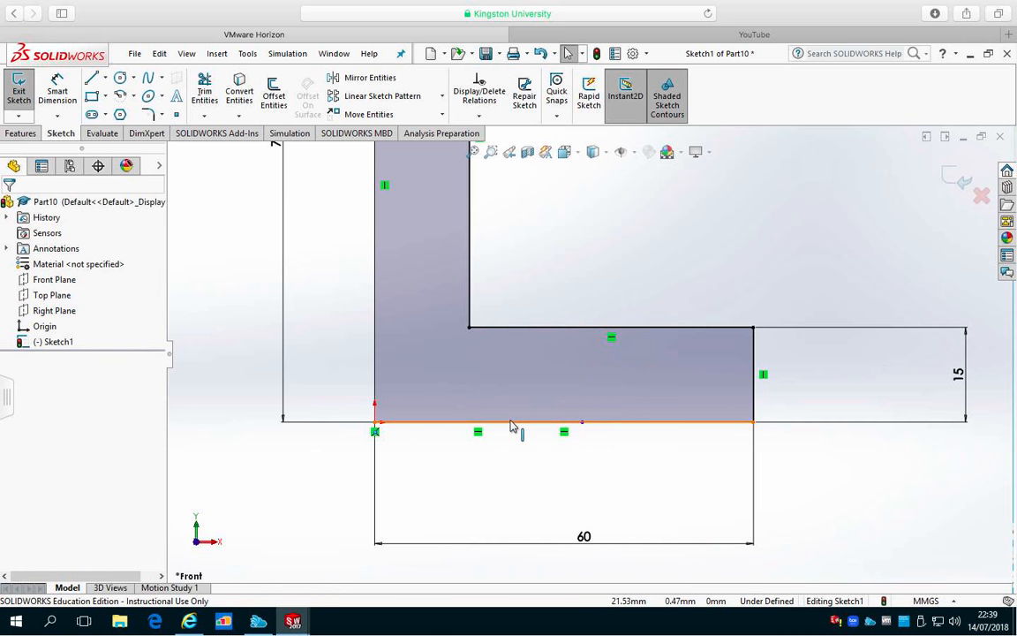
pyautogui.click(510, 427)
pyautogui.rightClick(510, 427)
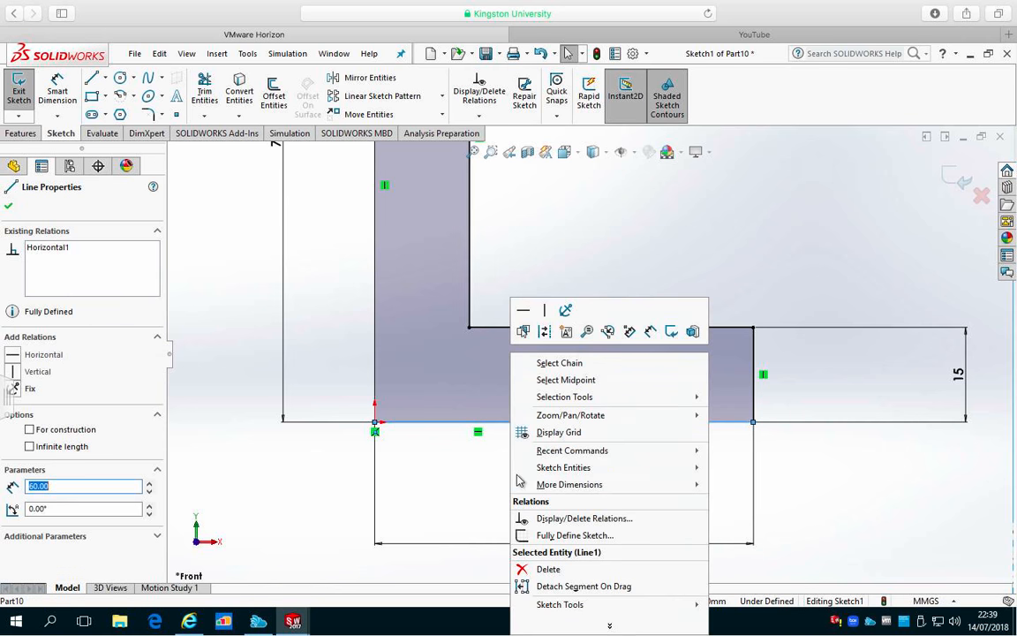
pyautogui.click(542, 568)
pyautogui.click(517, 427)
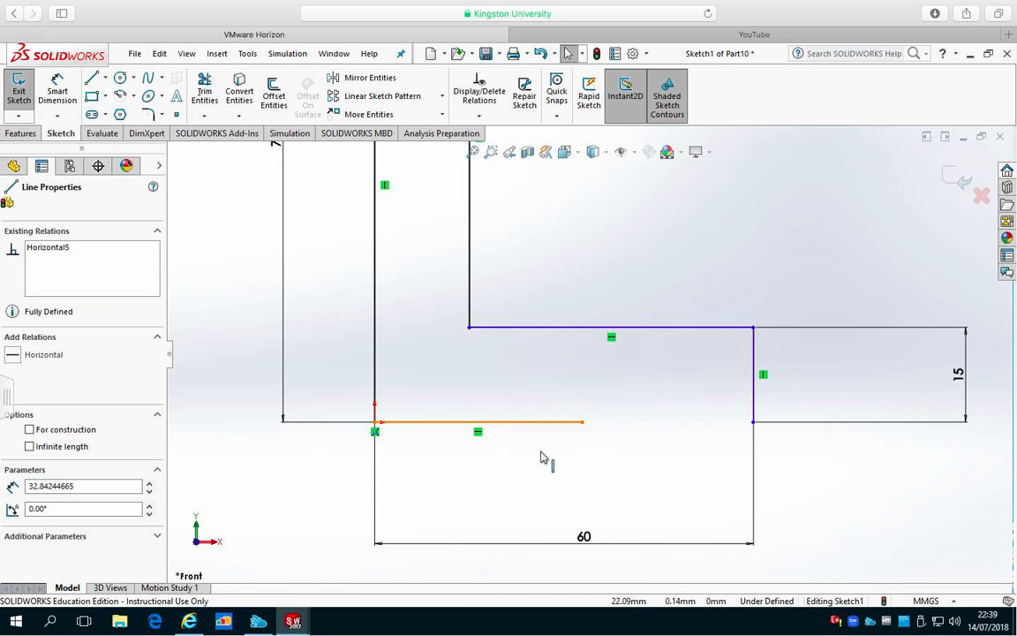
pyautogui.rightClick(517, 427)
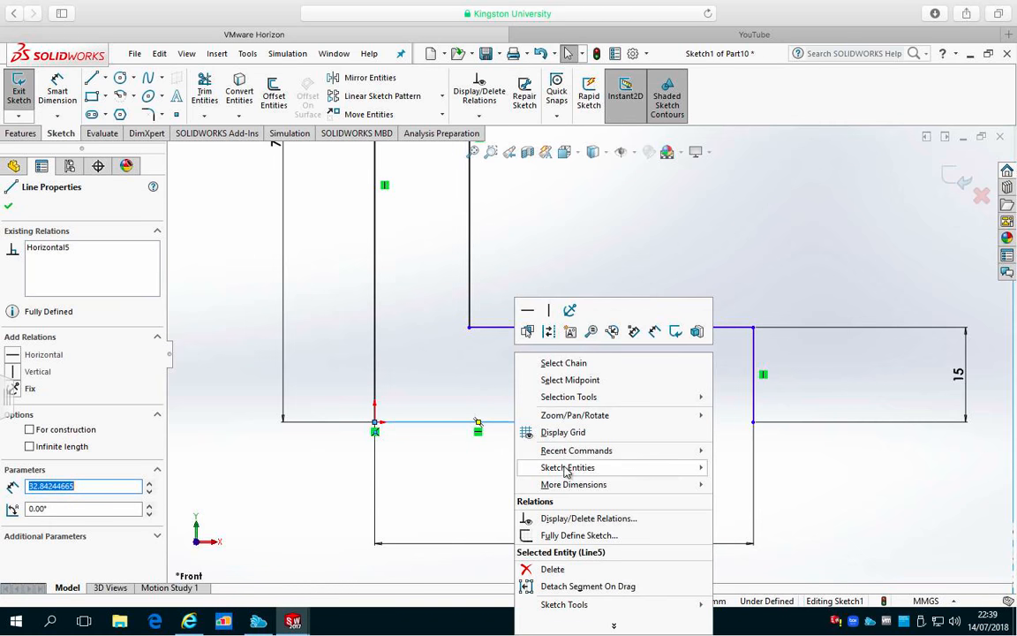
pyautogui.click(556, 568)
# - Close the L-profile with a single horizontal line from the origin to the horizontal leg's lower outer corner
pyautogui.click(94, 79)
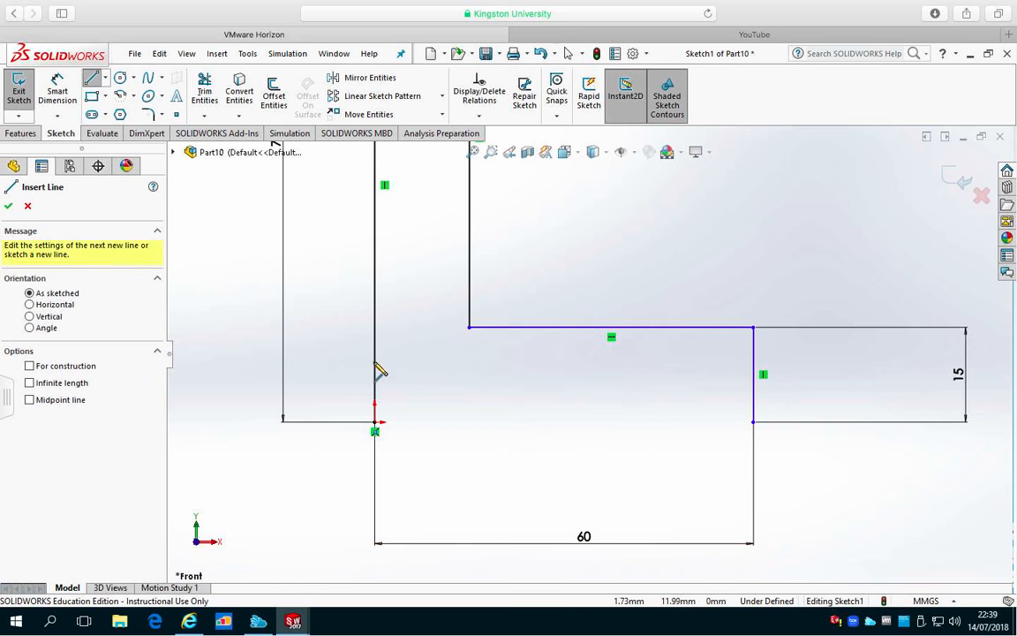
pyautogui.click(376, 422)
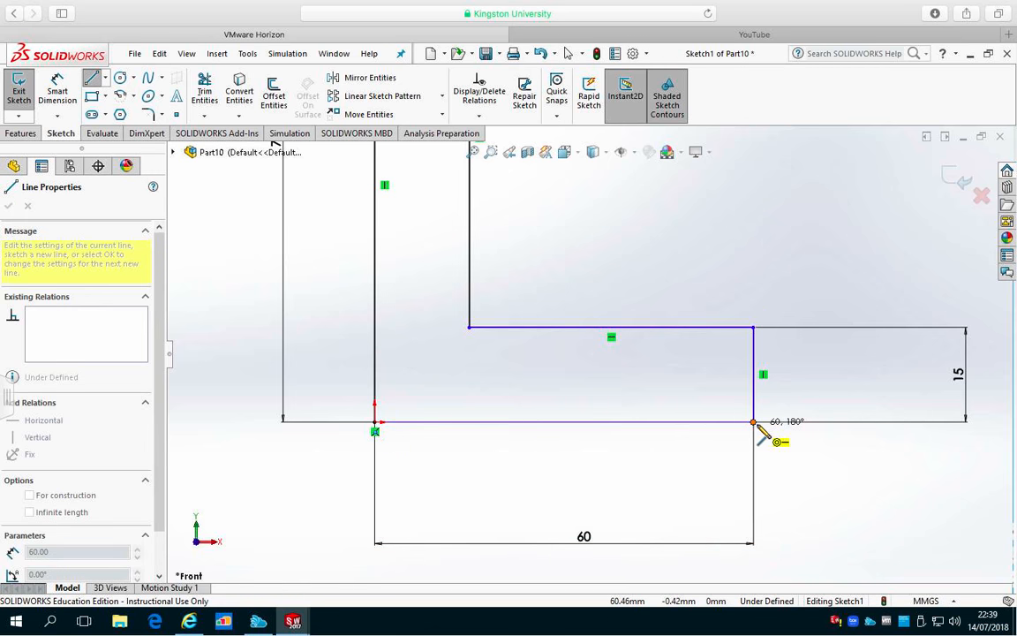
pyautogui.click(755, 422)
pyautogui.click(9, 207)
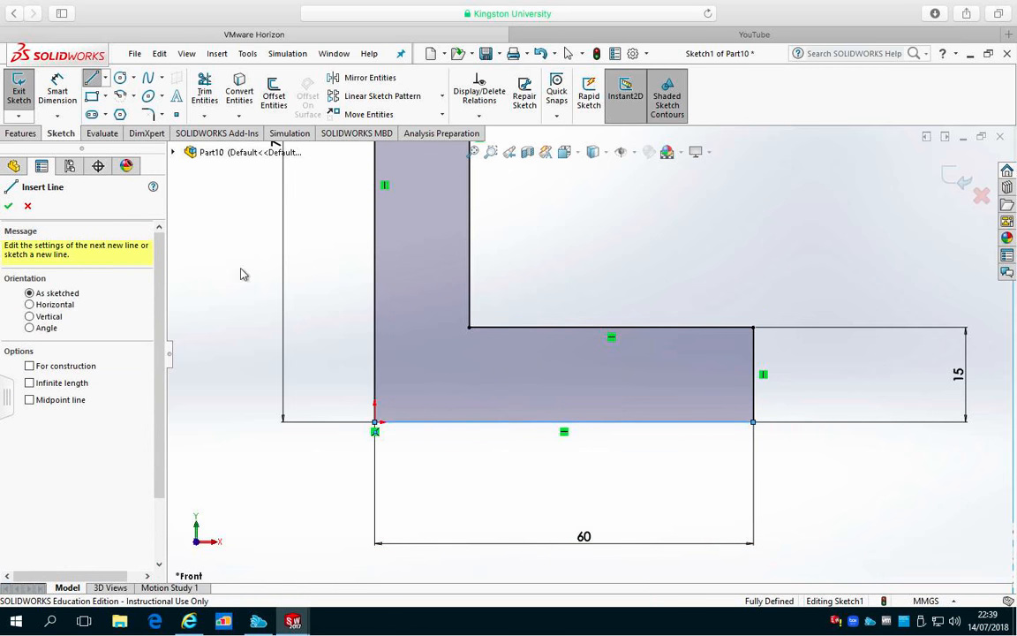
# - Extrude the L-profile as a blind boss to a depth of 100 mm
pyautogui.scroll(-2, 727, 284)
pyautogui.scroll(4, 729, 275)
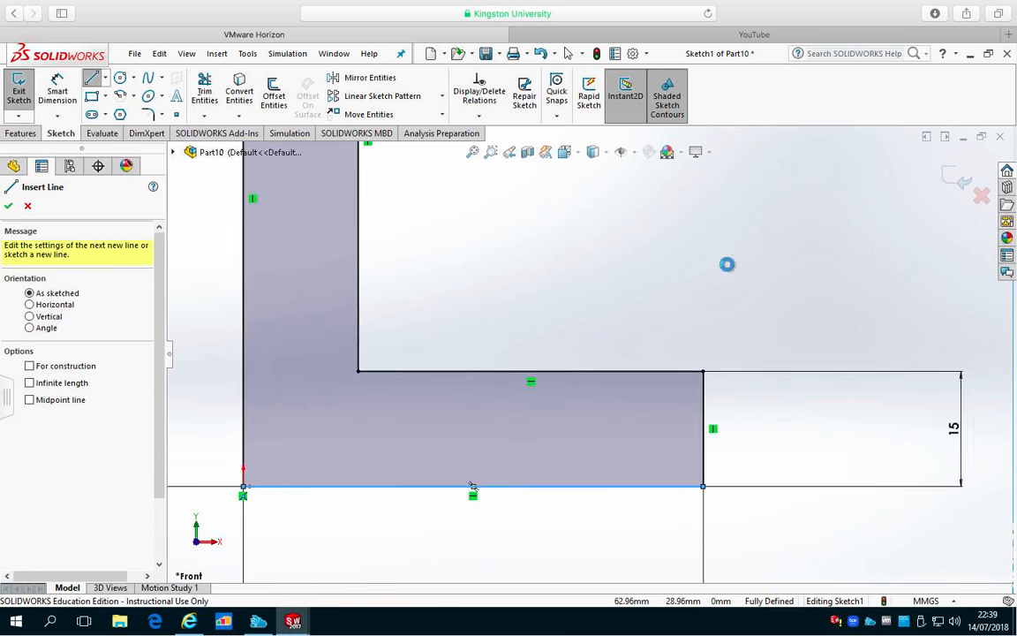
pyautogui.click(473, 152)
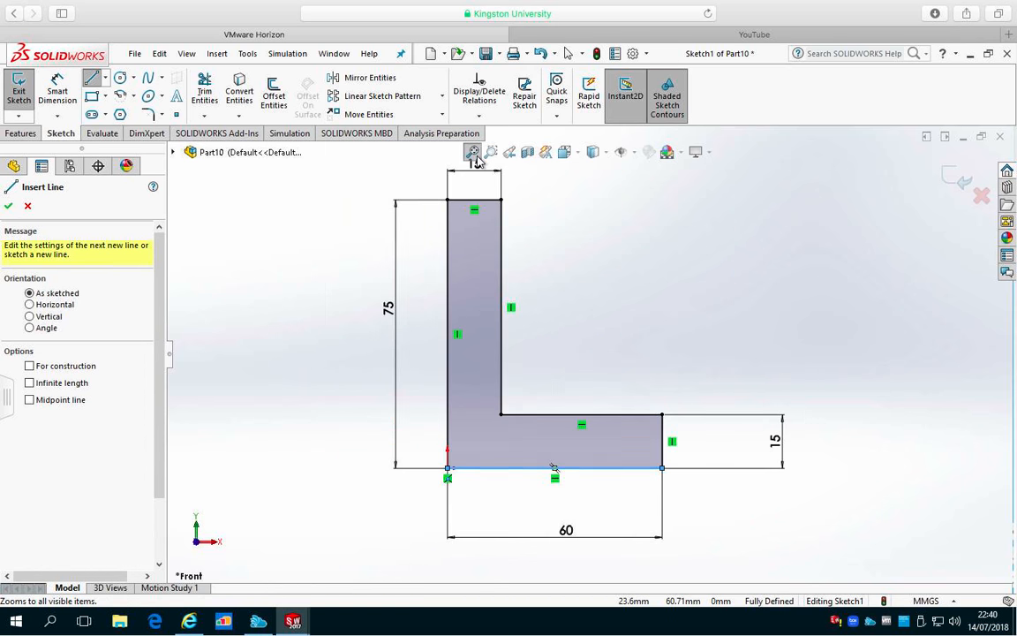
pyautogui.click(19, 135)
pyautogui.click(24, 100)
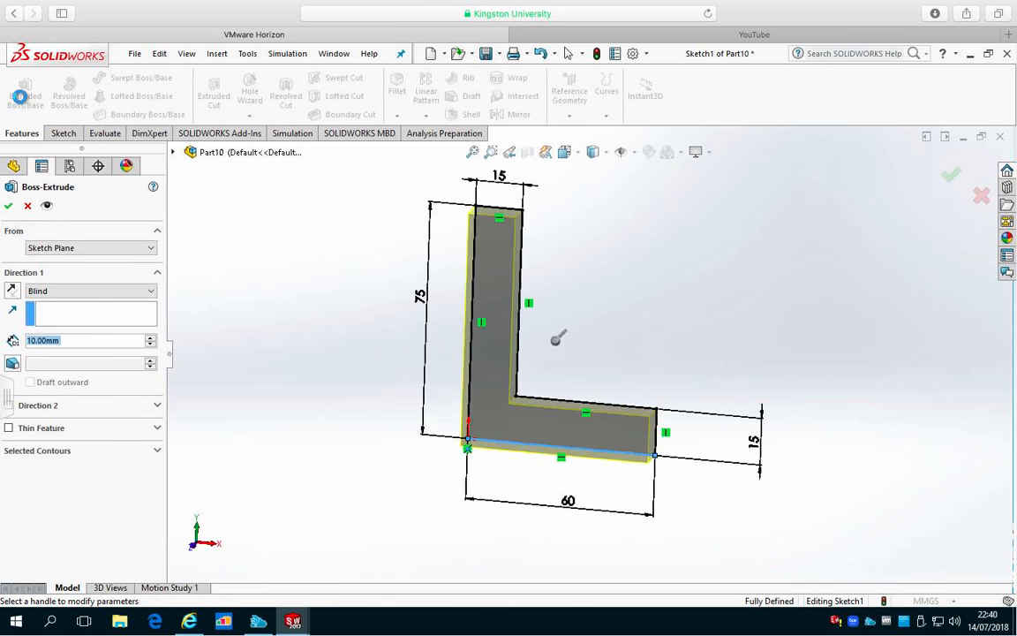
pyautogui.write('100')
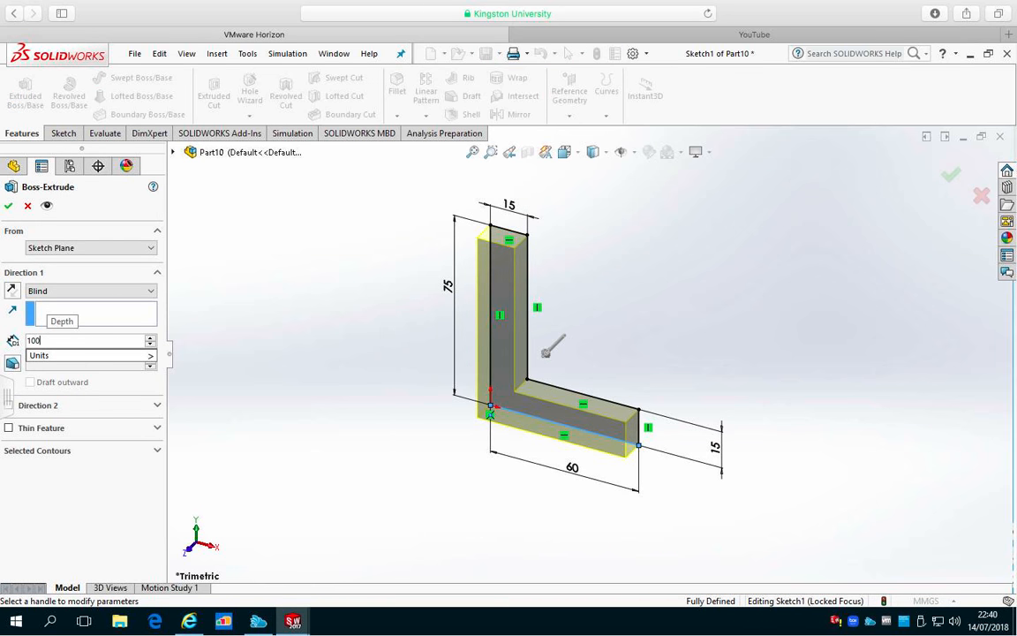
pyautogui.press('Return')
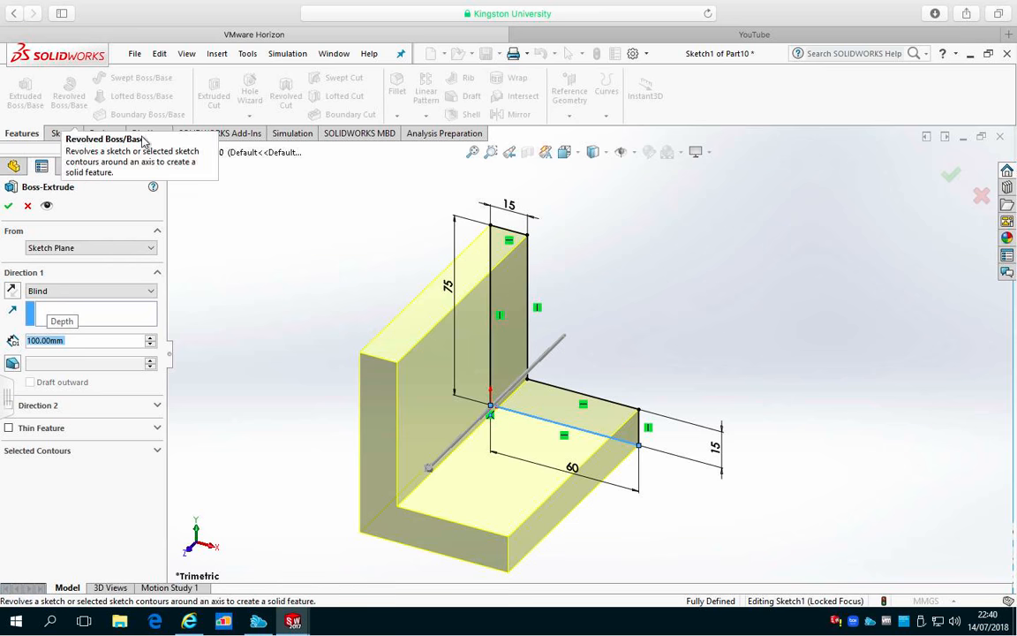
pyautogui.click(8, 205)
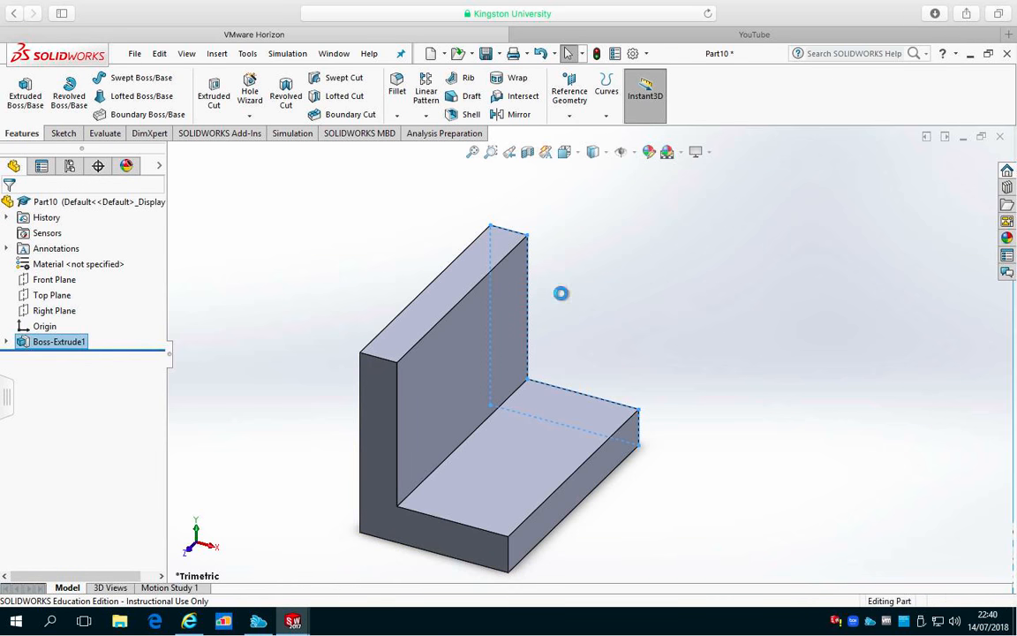
pyautogui.moveTo(631, 293); pyautogui.dragTo(640, 260, button='middle')
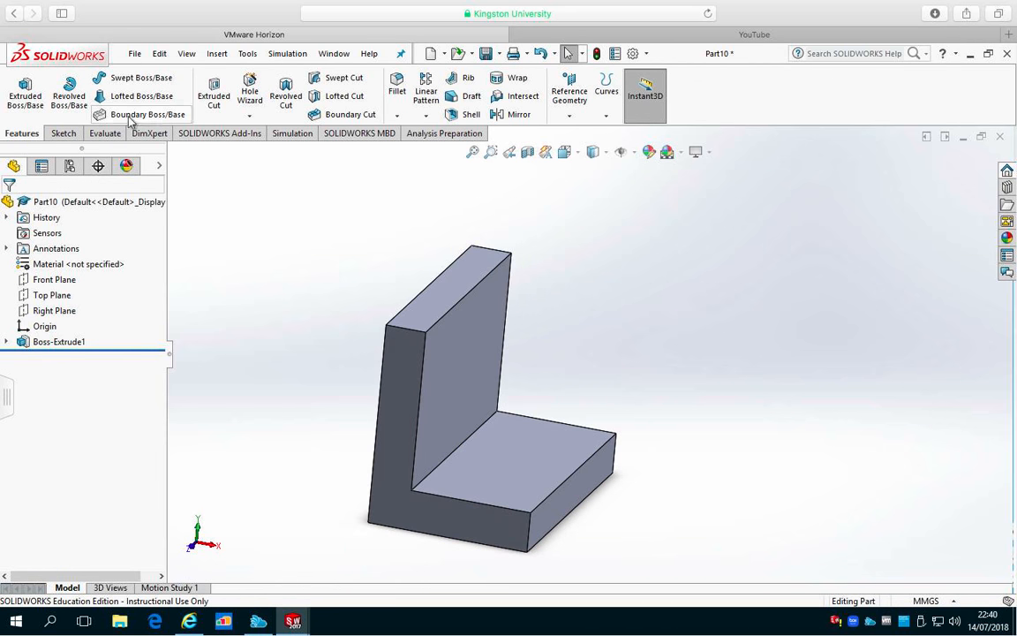
# - Create a new part document and start a sketch on its Front Plane
pyautogui.click(134, 53)
pyautogui.click(151, 76)
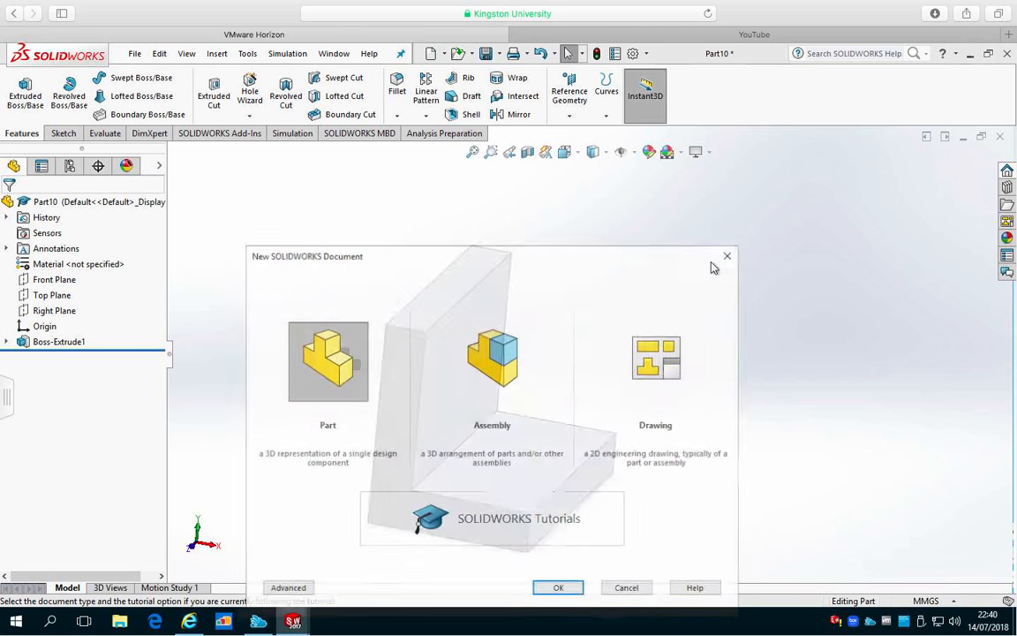
pyautogui.doubleClick(362, 358)
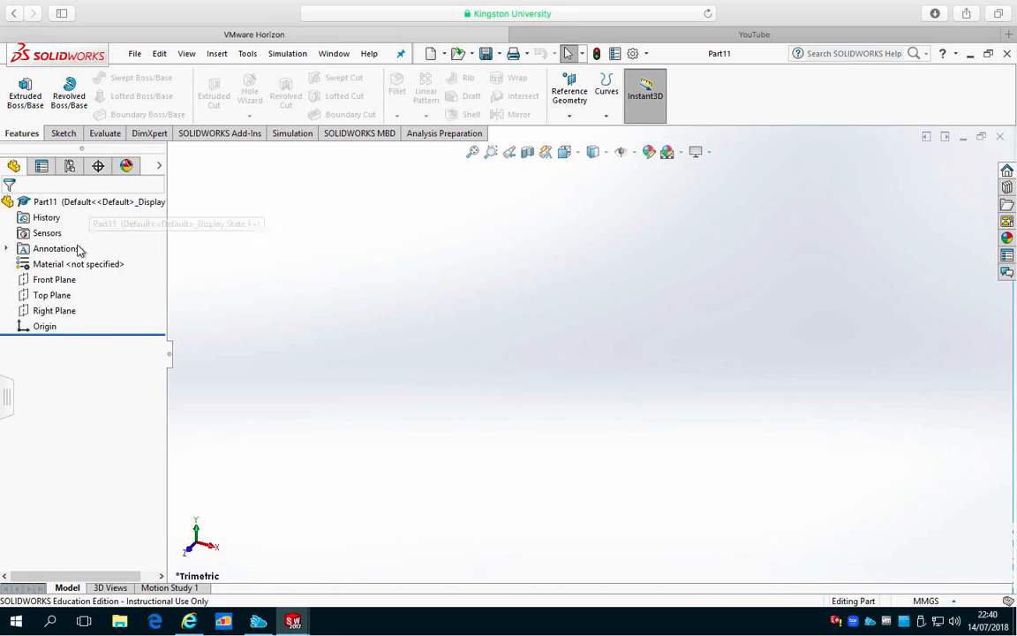
pyautogui.click(54, 281)
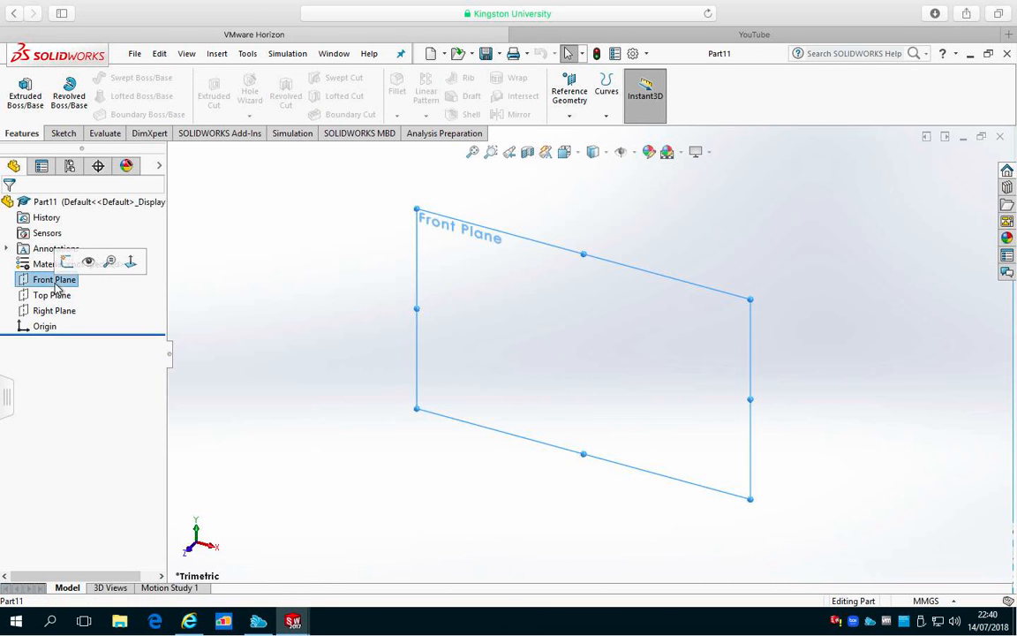
pyautogui.click(64, 134)
pyautogui.click(18, 88)
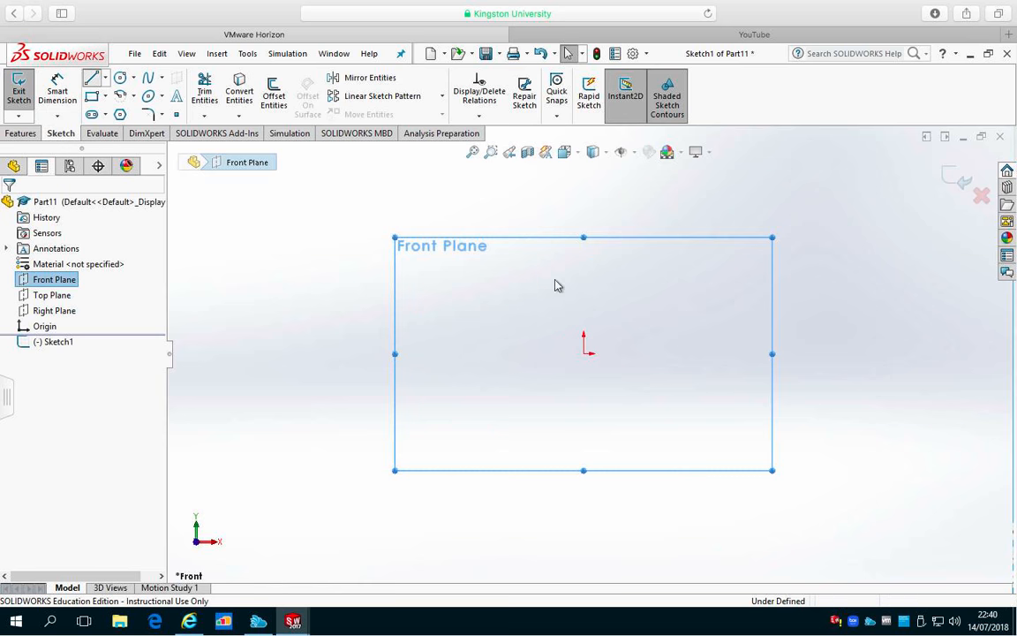
# - Draw a closed six-line L-shaped outline from the origin, base about 73 mm and height about 73 mm, with slightly slanted outer side edges
pyautogui.press('l')
pyautogui.click(583, 353)
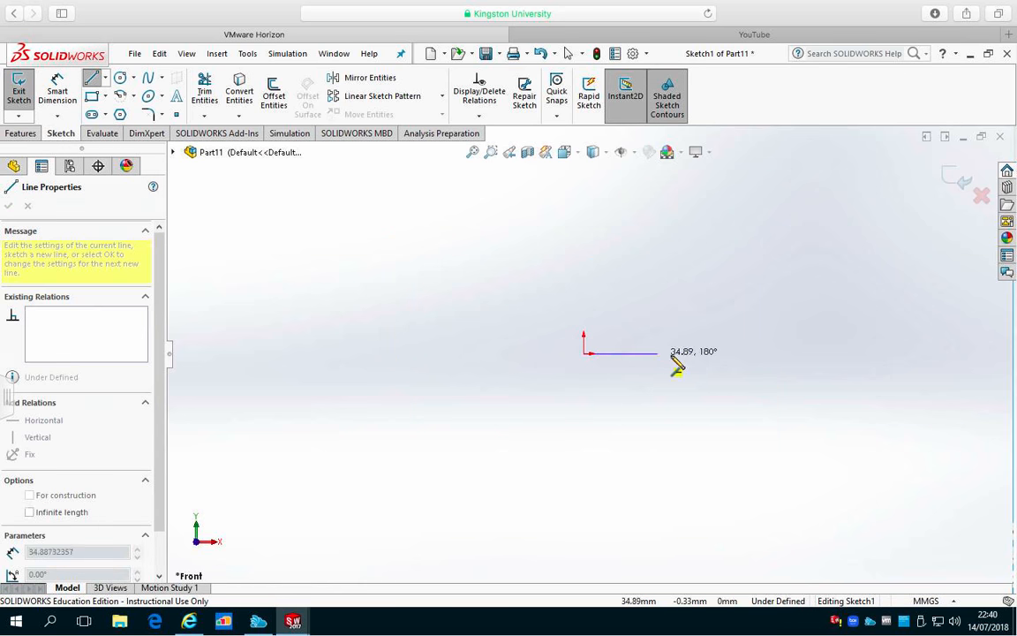
pyautogui.click(737, 353)
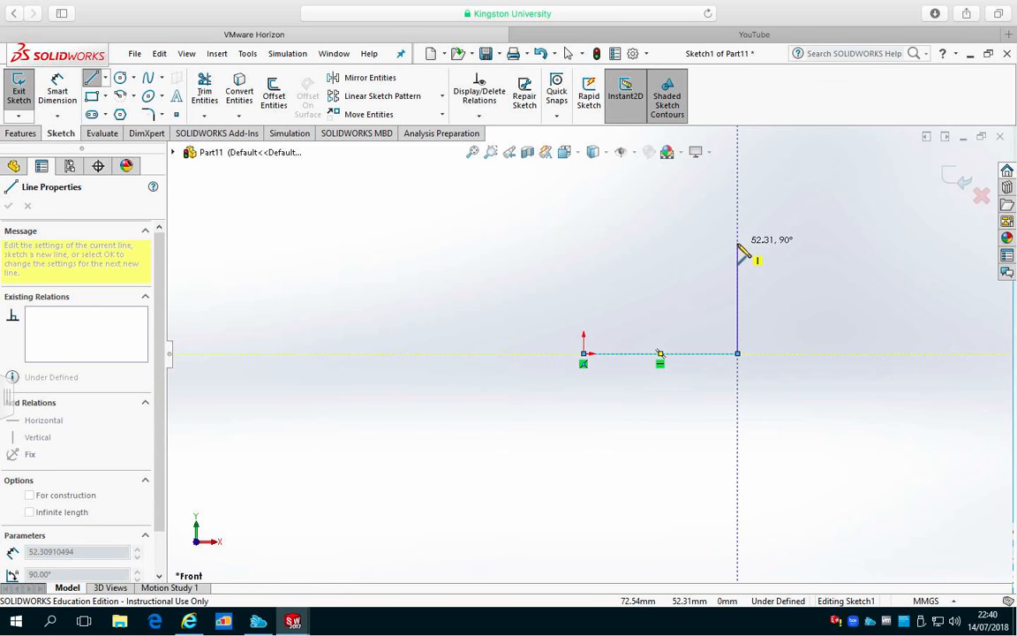
pyautogui.click(743, 300)
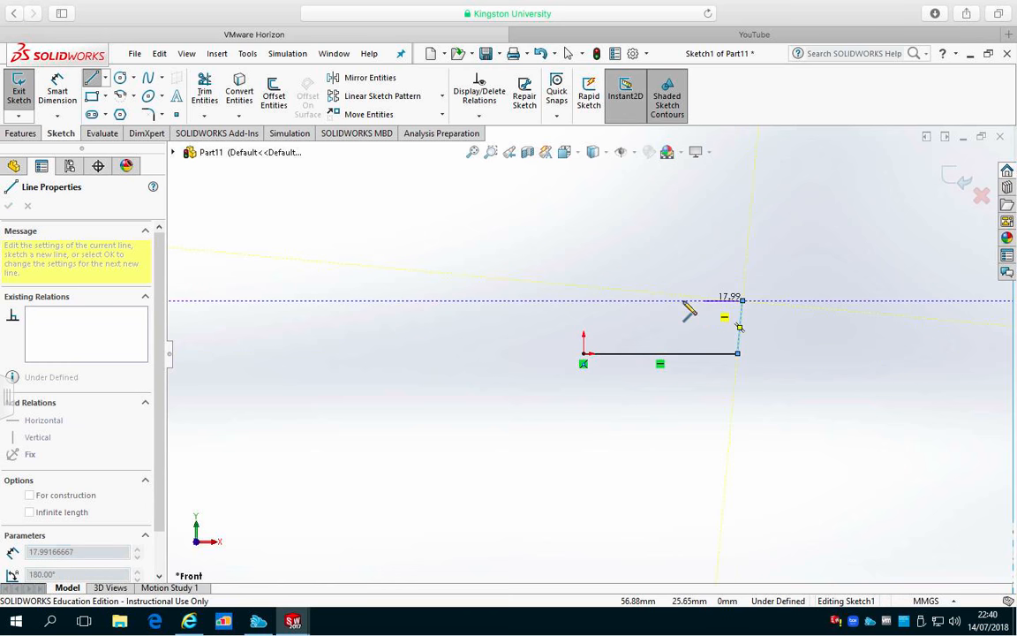
pyautogui.click(630, 300)
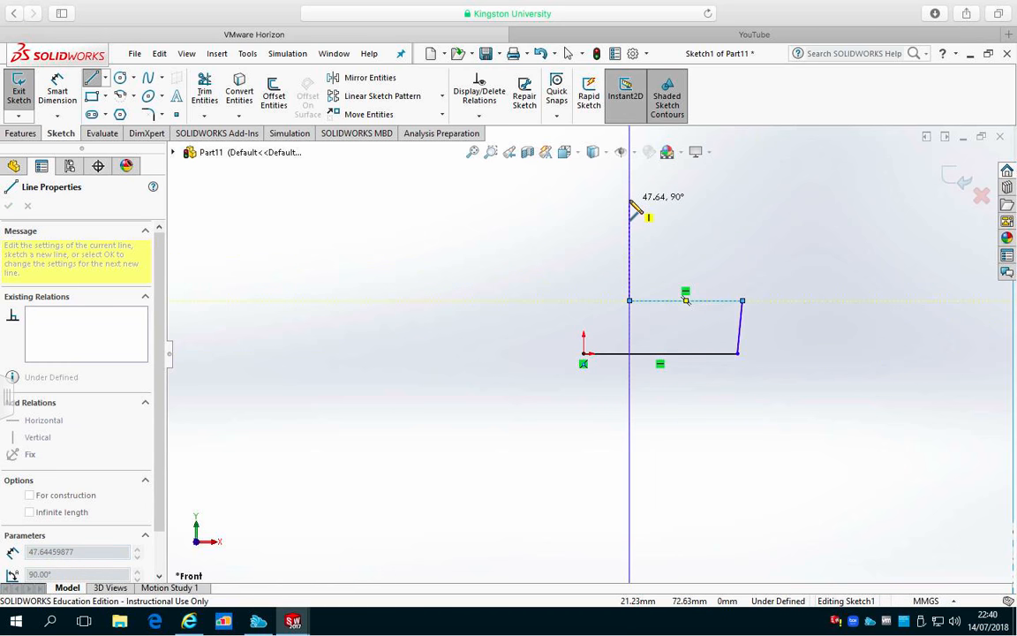
pyautogui.click(577, 200)
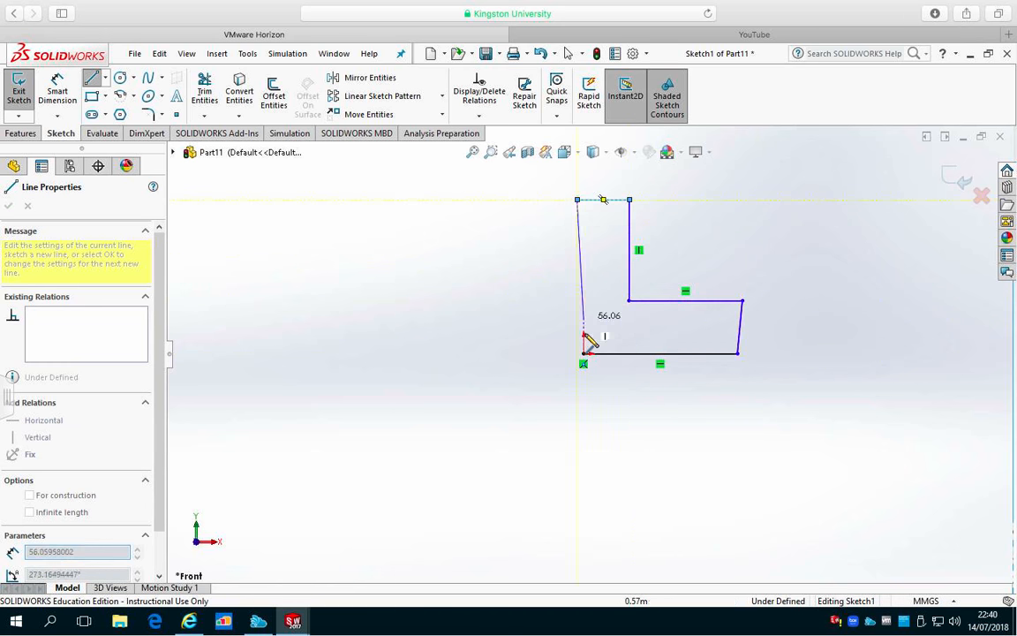
pyautogui.click(582, 353)
pyautogui.press('Escape')
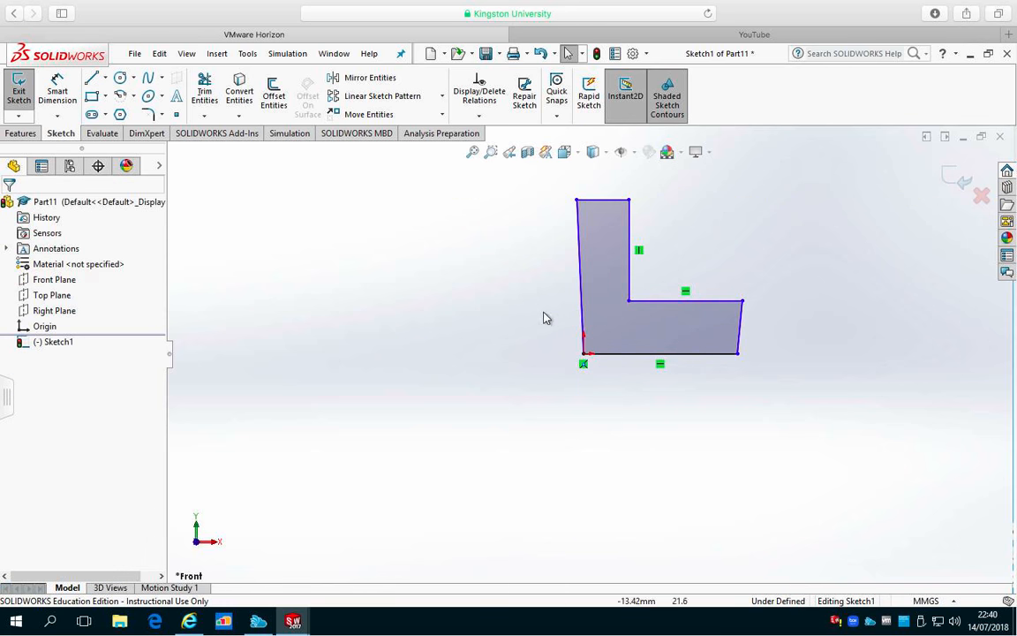
# - Make the L-profile's slanted left edge and right end edge vertical, and its slanted top edge horizontal
pyautogui.click(578, 273)
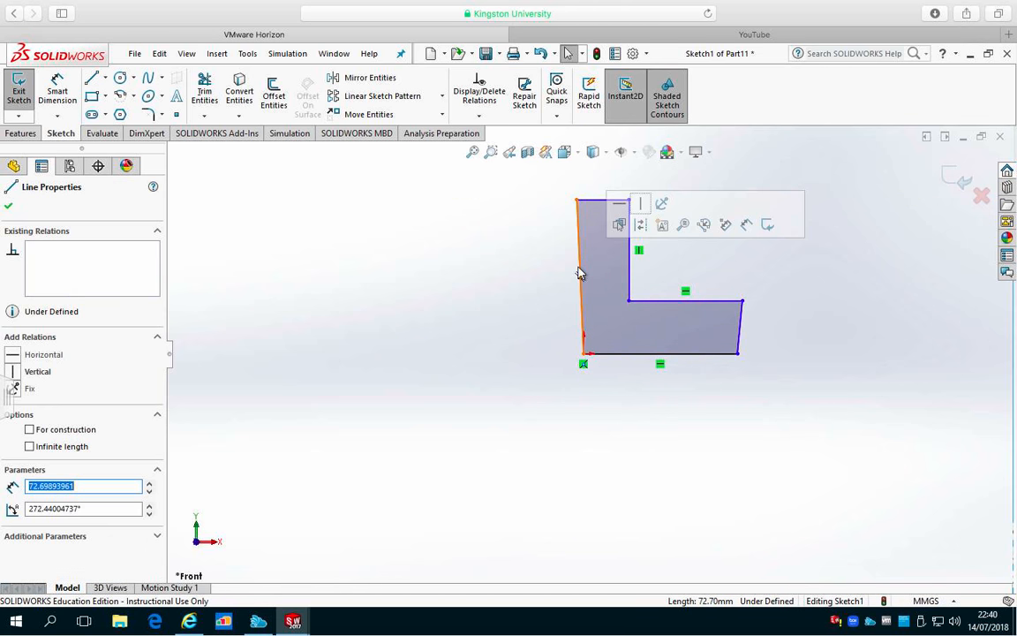
pyautogui.click(38, 374)
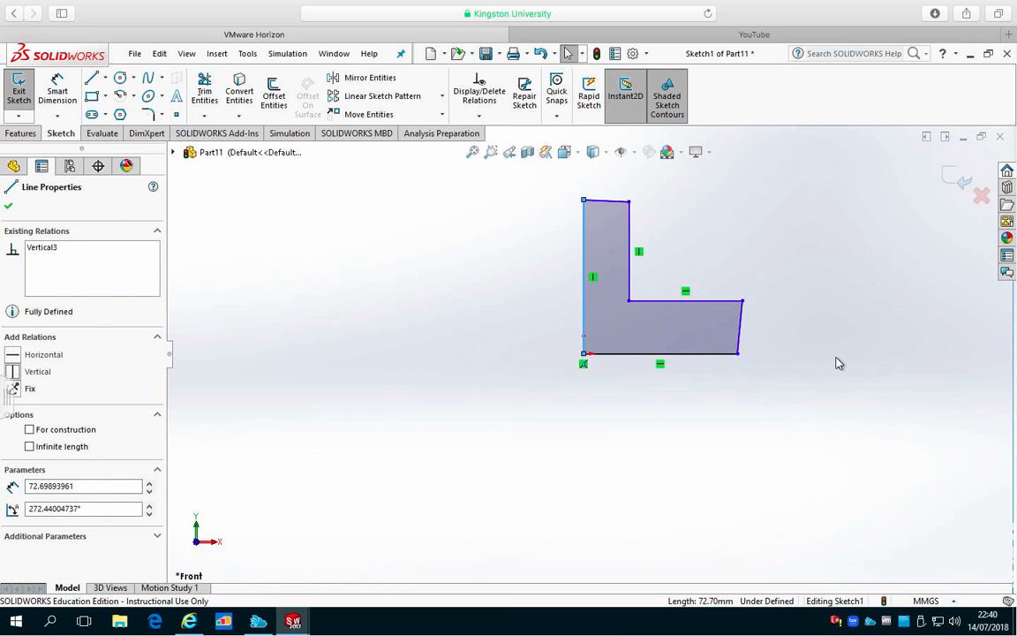
pyautogui.click(743, 332)
pyautogui.click(41, 373)
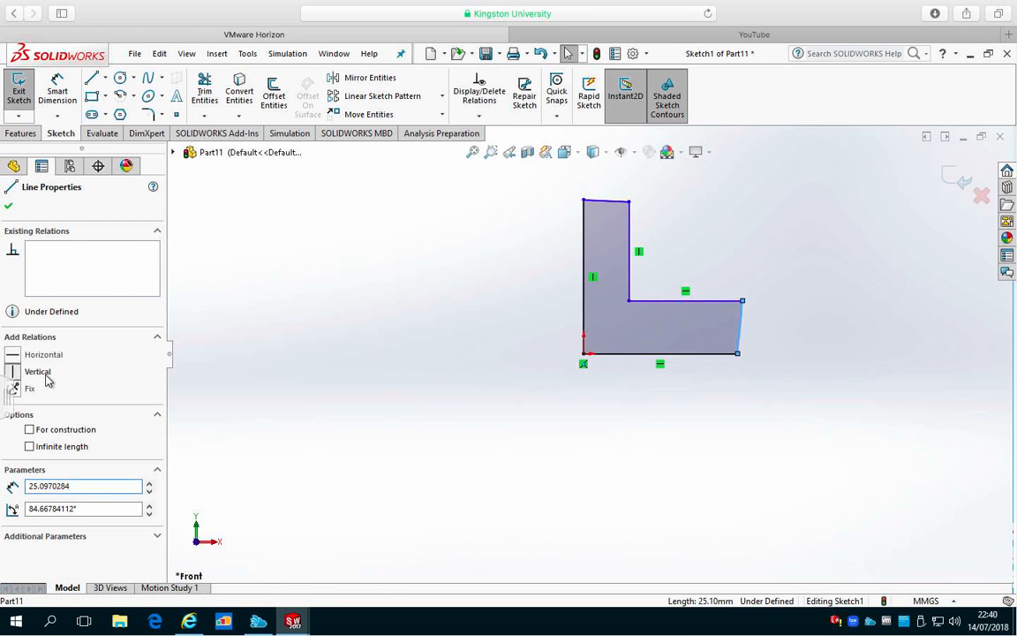
pyautogui.click(606, 204)
pyautogui.click(39, 357)
pyautogui.click(394, 318)
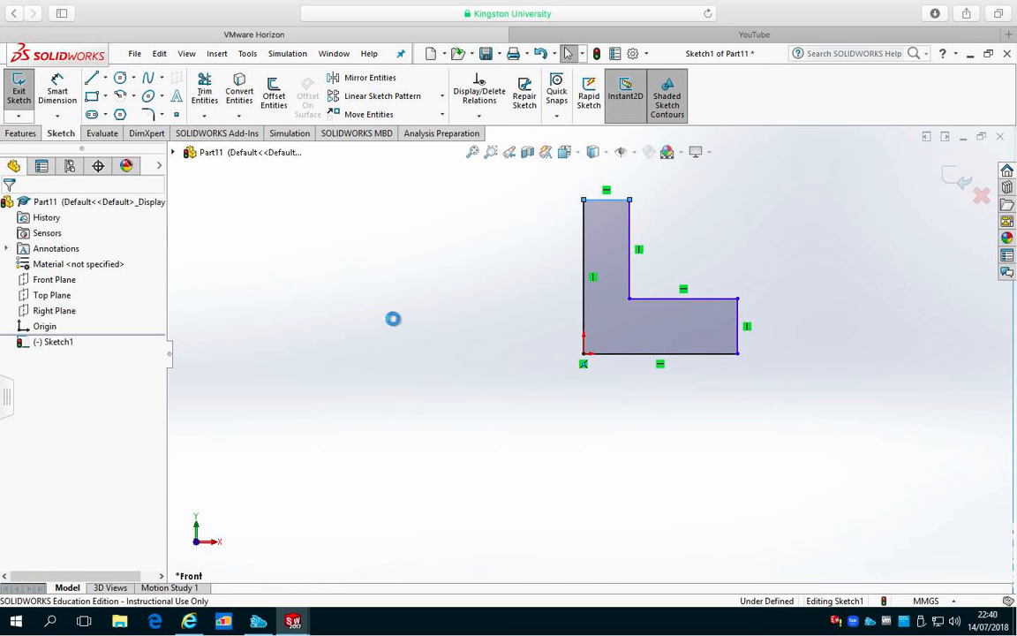
# - Dimension the L-profile's left edge to 75 mm and its base to 60 mm
pyautogui.click(51, 92)
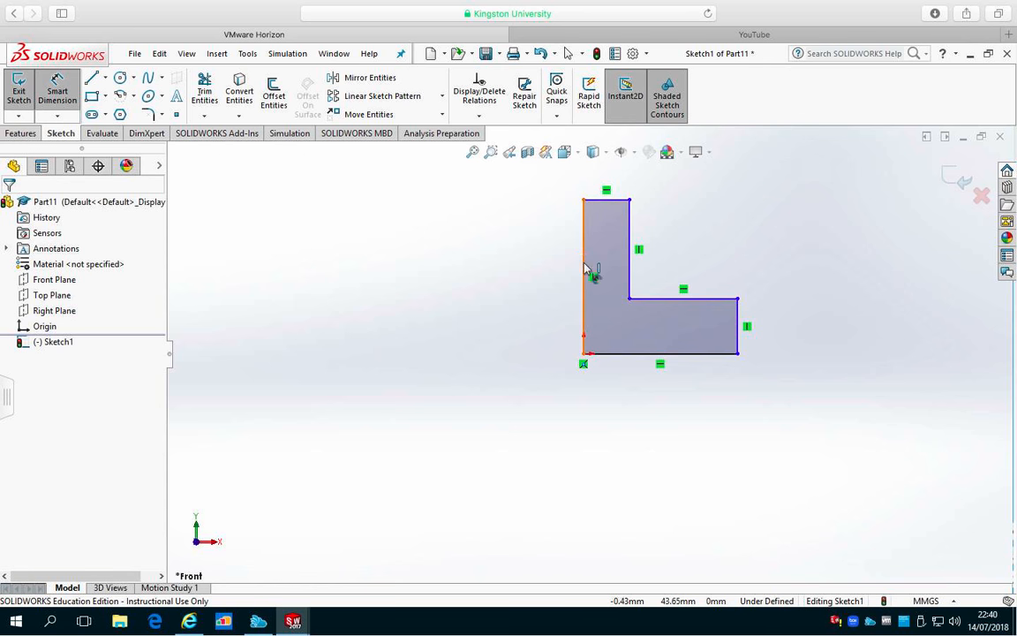
pyautogui.click(584, 269)
pyautogui.click(472, 275)
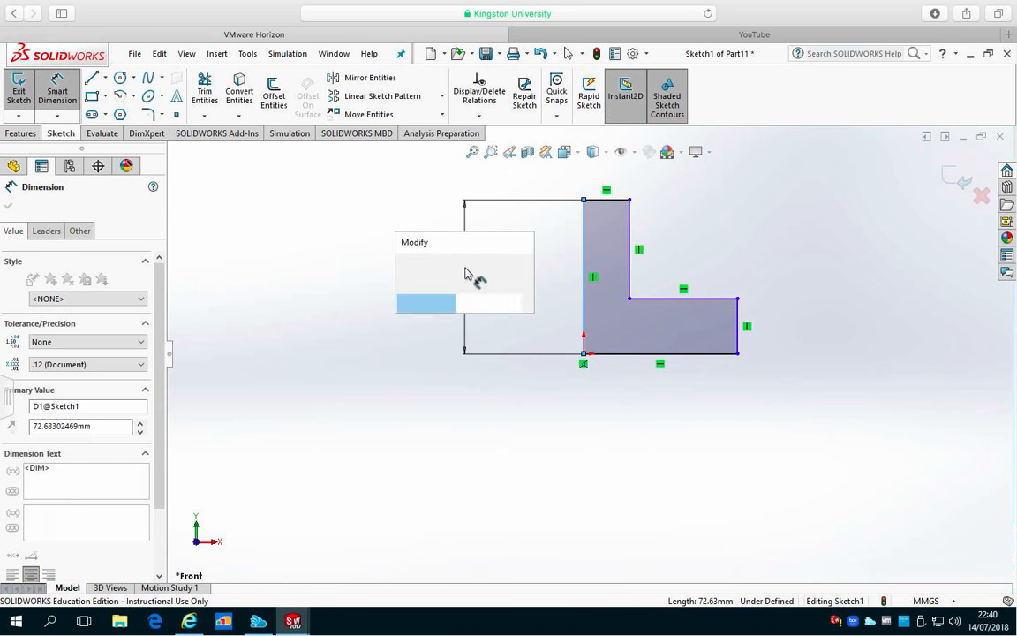
pyautogui.write('75')
pyautogui.press('Return')
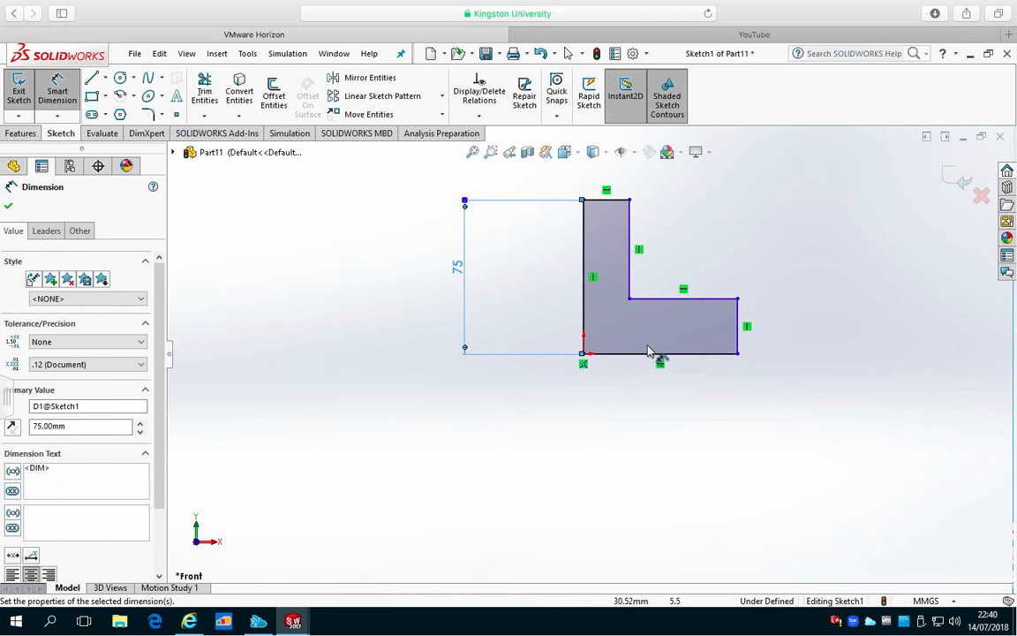
pyautogui.click(635, 353)
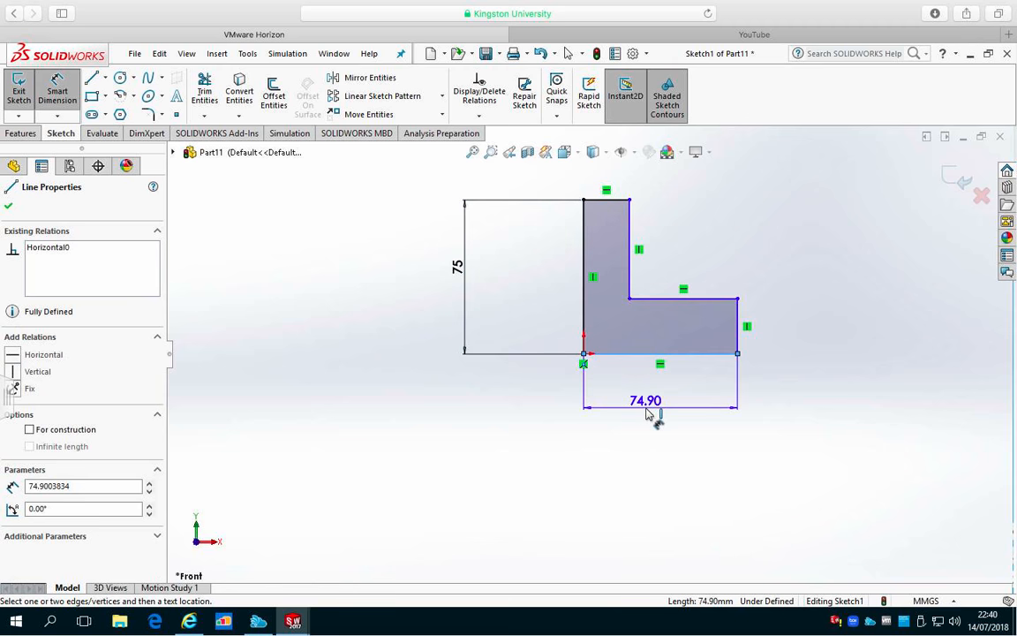
pyautogui.click(652, 410)
pyautogui.write('60')
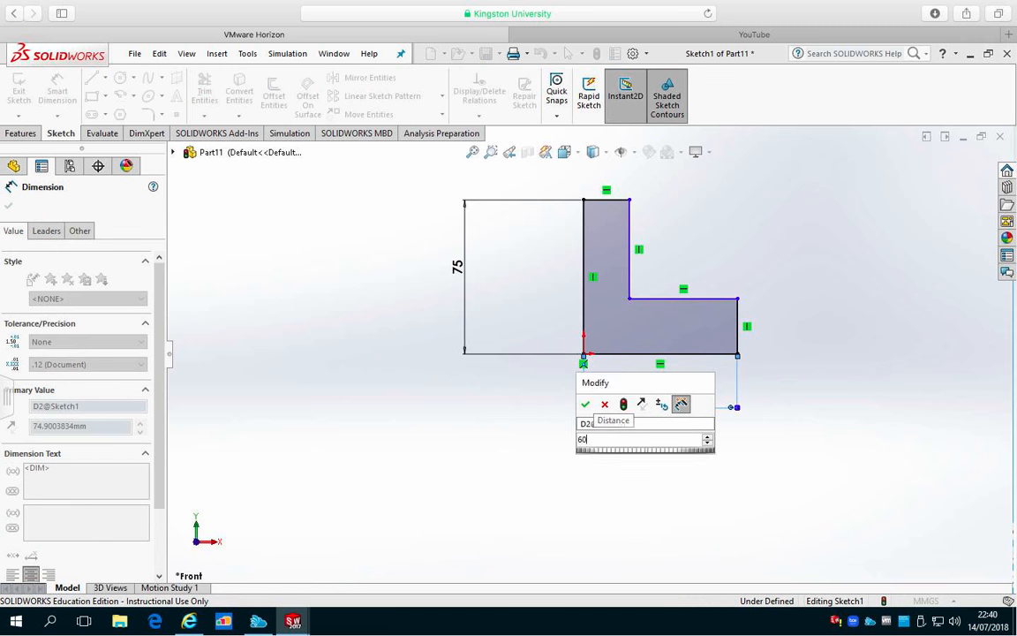
pyautogui.press('Return')
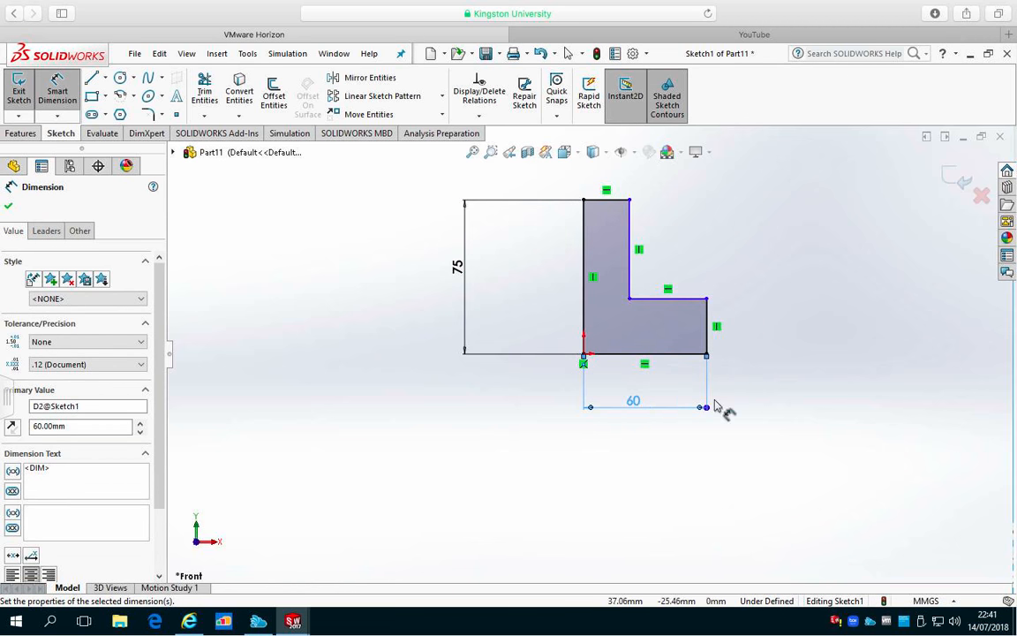
# - Dimension both leg thicknesses of the L-profile to 15 mm, at the right end edge and the top edge
pyautogui.click(709, 325)
pyautogui.click(773, 328)
pyautogui.write('15')
pyautogui.press('Return')
pyautogui.click(623, 200)
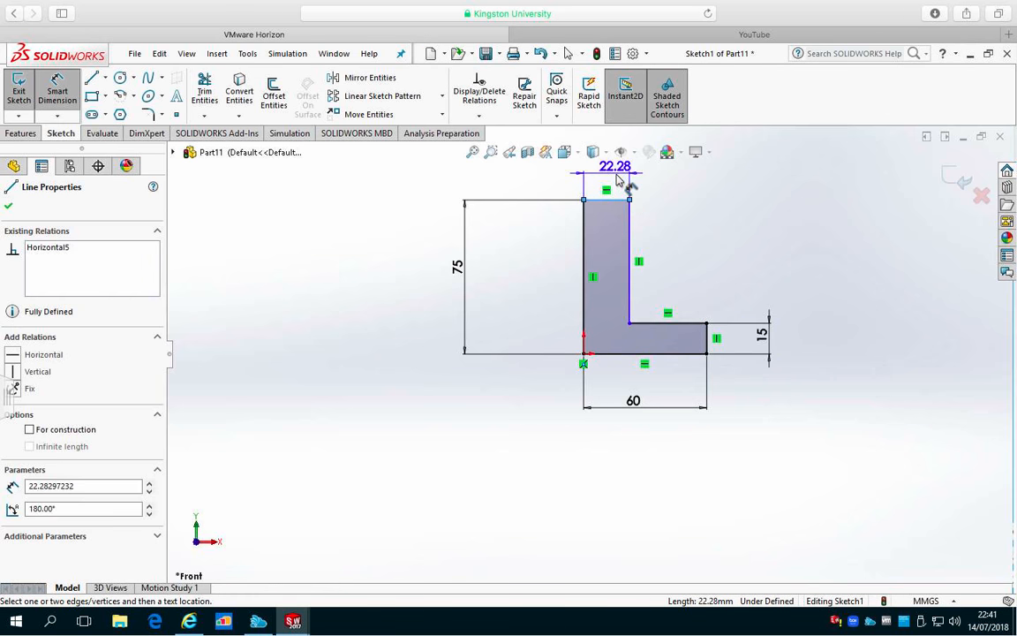
pyautogui.click(623, 173)
pyautogui.write('15')
pyautogui.press('Return')
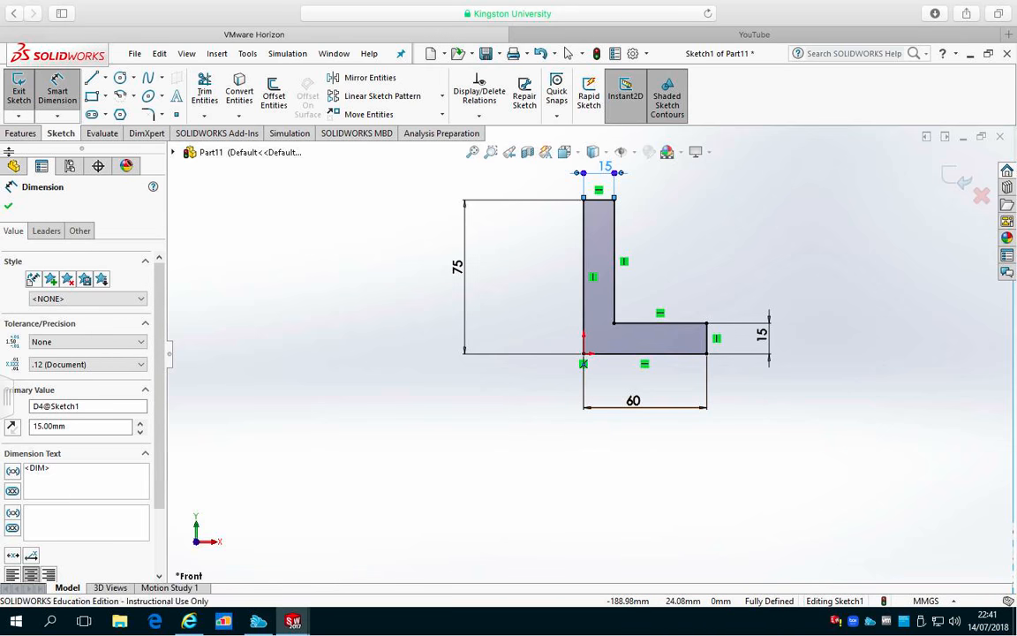
# - Extrude the L-profile as a blind boss to a depth of 100 mm
pyautogui.press('Escape')
pyautogui.click(26, 134)
pyautogui.click(40, 100)
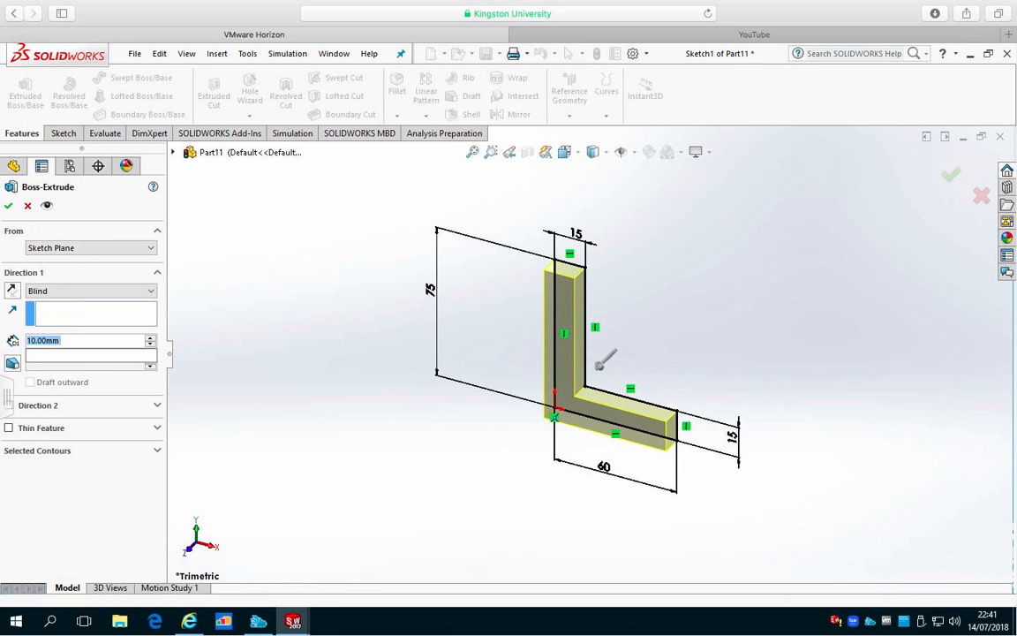
pyautogui.write('100')
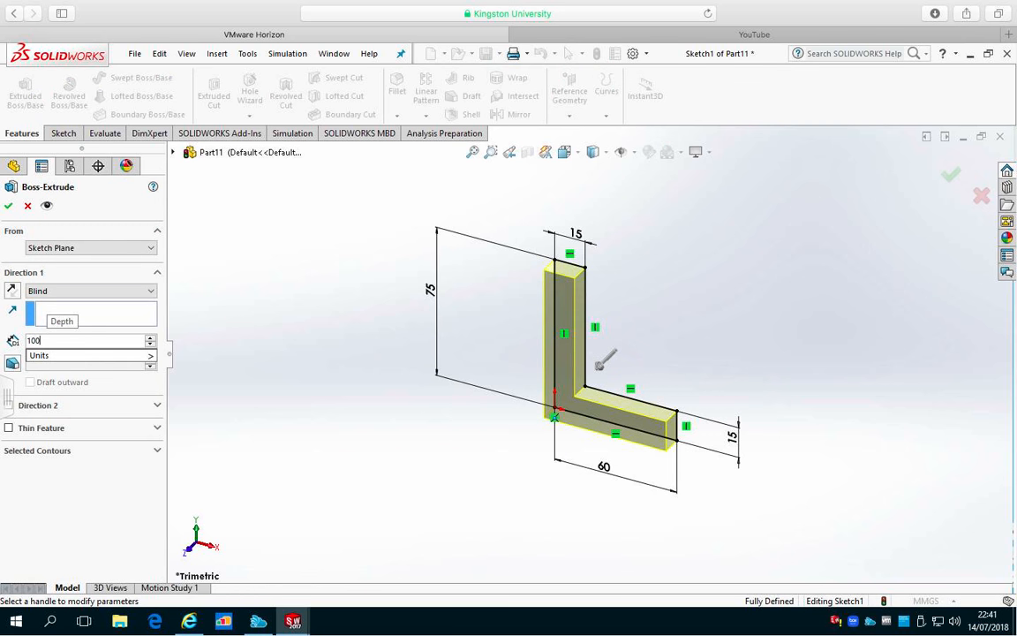
pyautogui.press('Return')
pyautogui.press('Return')
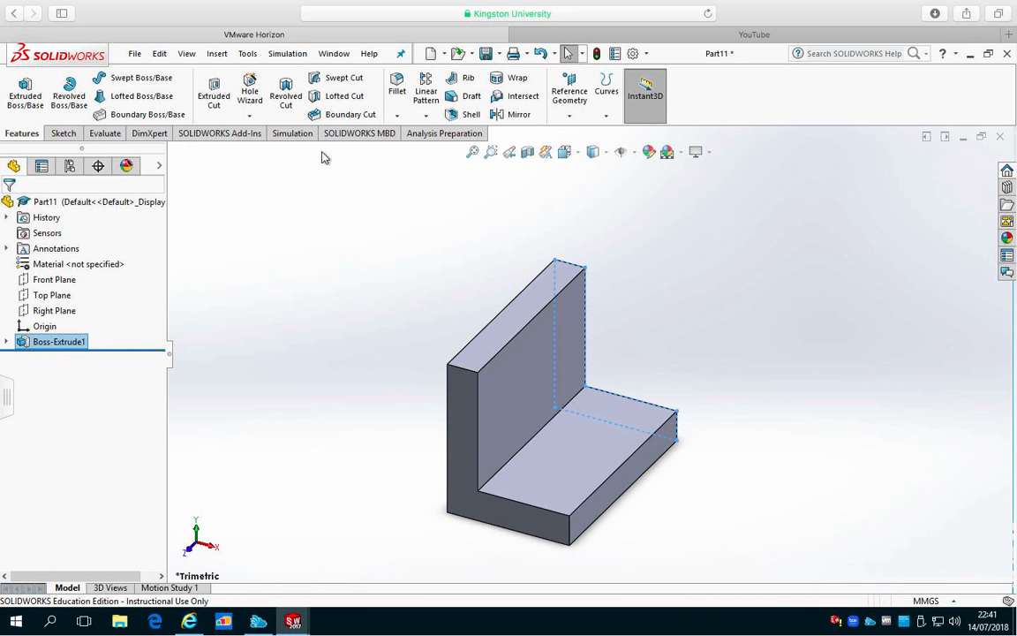
pyautogui.click(485, 311)
pyautogui.moveTo(815, 301); pyautogui.dragTo(815, 281, button='middle')
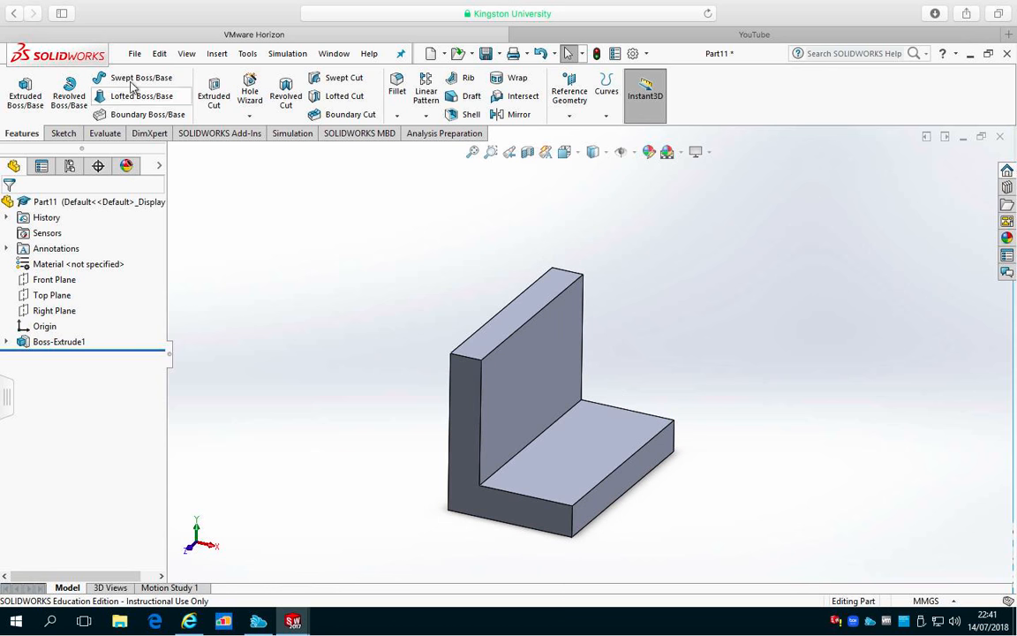
# - Create another new part document and open a sketch on its Front Plane
pyautogui.click(135, 54)
pyautogui.click(159, 76)
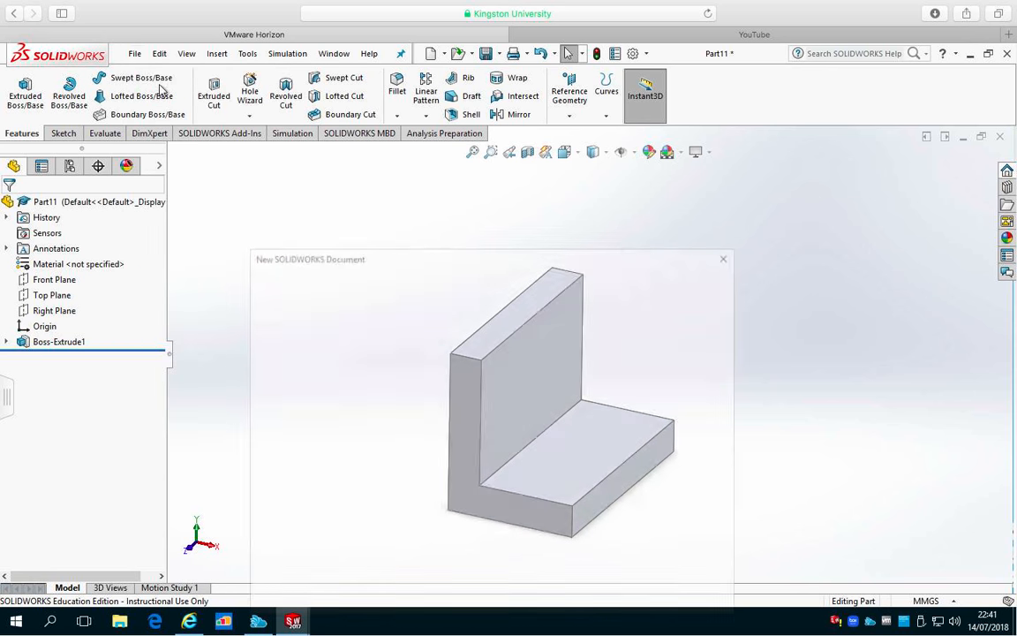
pyautogui.doubleClick(324, 369)
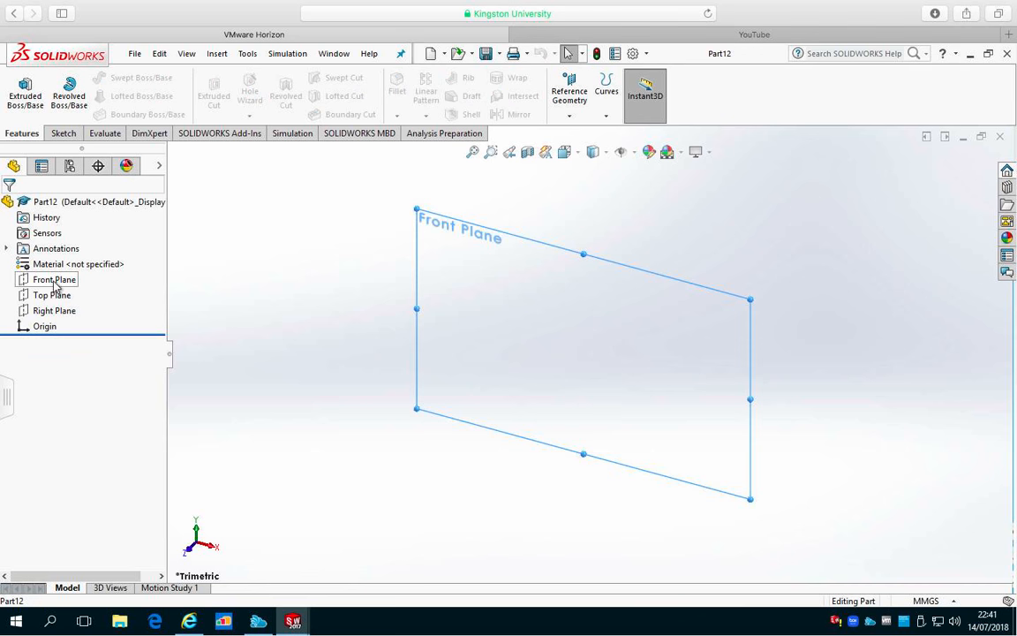
pyautogui.click(57, 280)
pyautogui.click(62, 132)
pyautogui.click(19, 91)
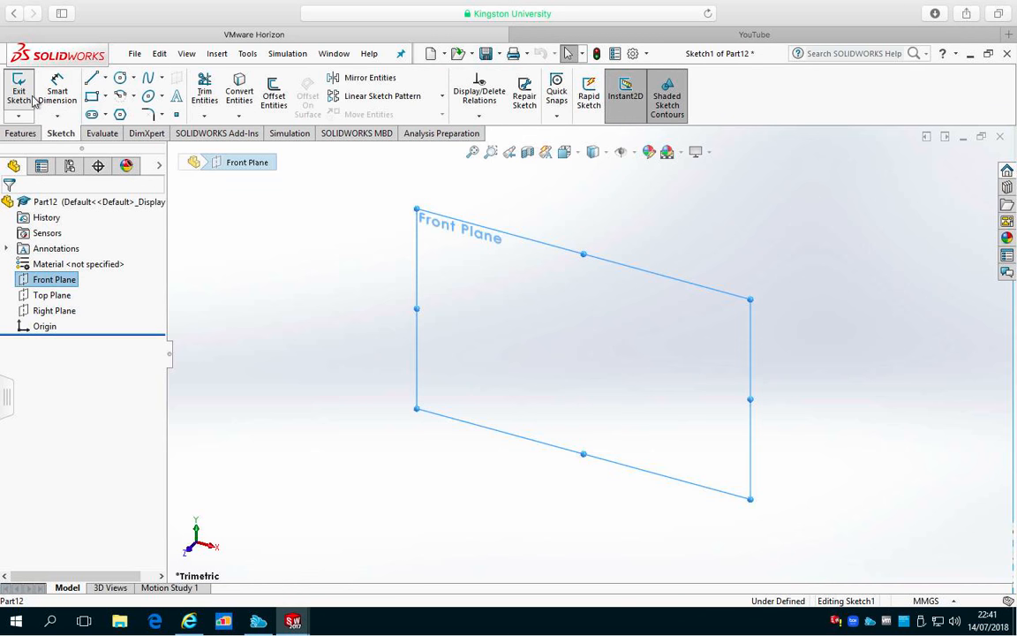
# - Draw a closed five-line house-shaped outline from the origin, with a base about 104 mm long, vertical sides and an off-centre peak
pyautogui.click(92, 79)
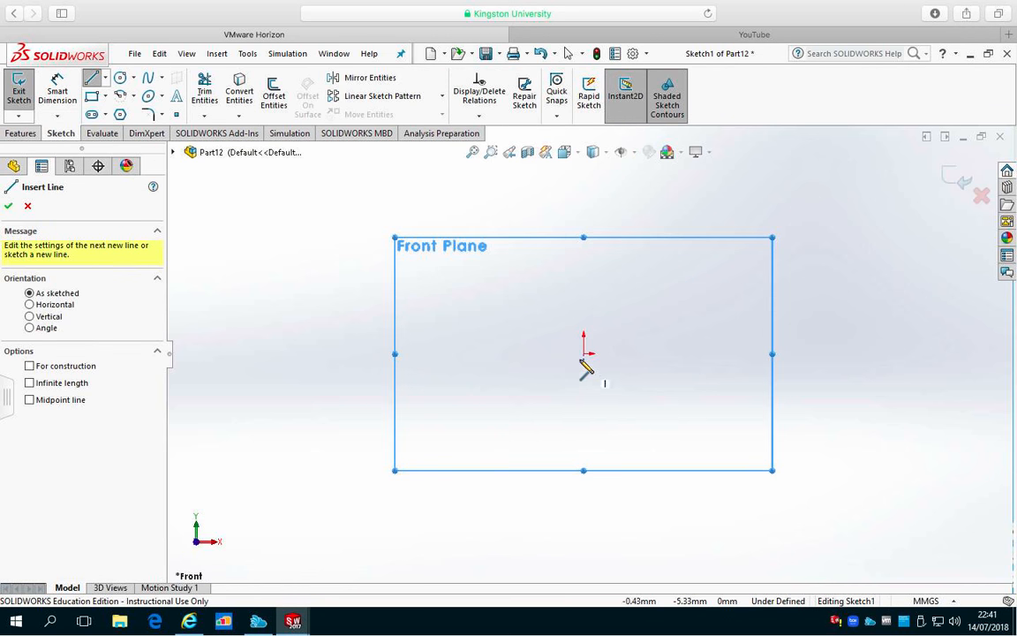
pyautogui.click(582, 353)
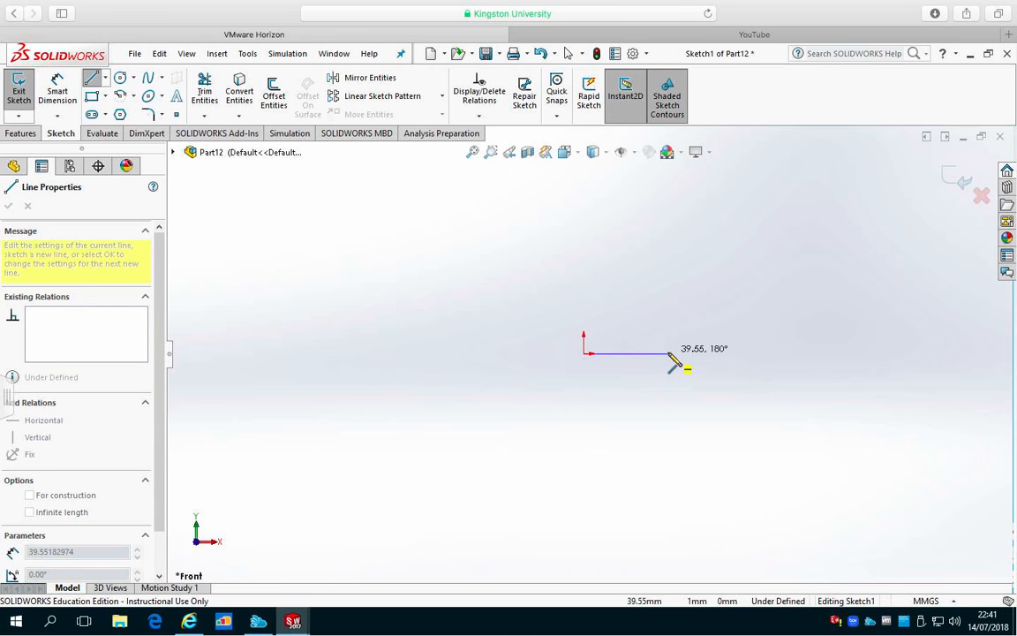
pyautogui.click(802, 353)
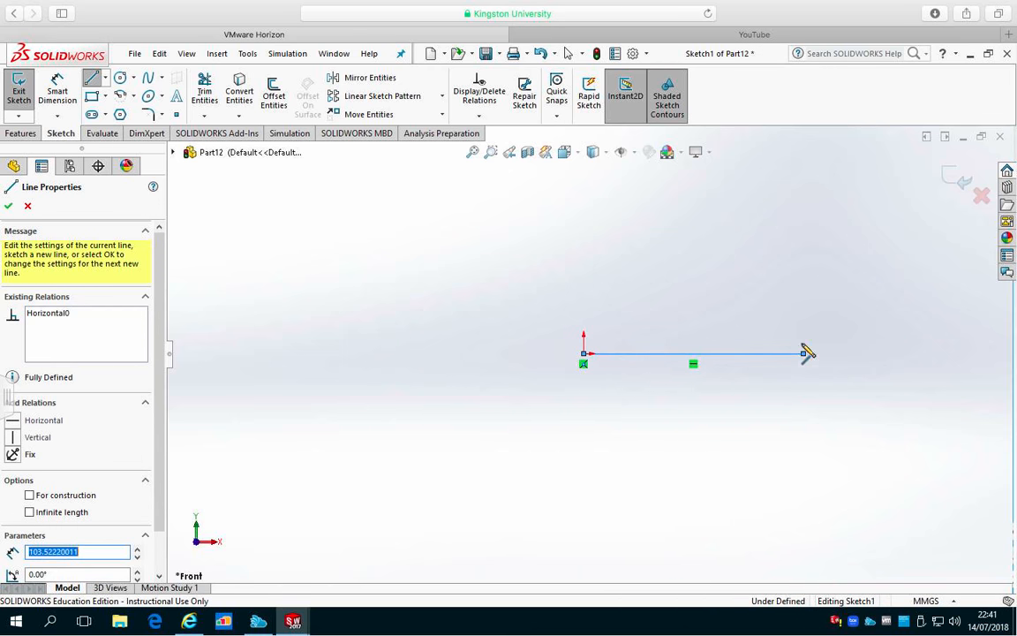
pyautogui.click(802, 303)
pyautogui.click(667, 253)
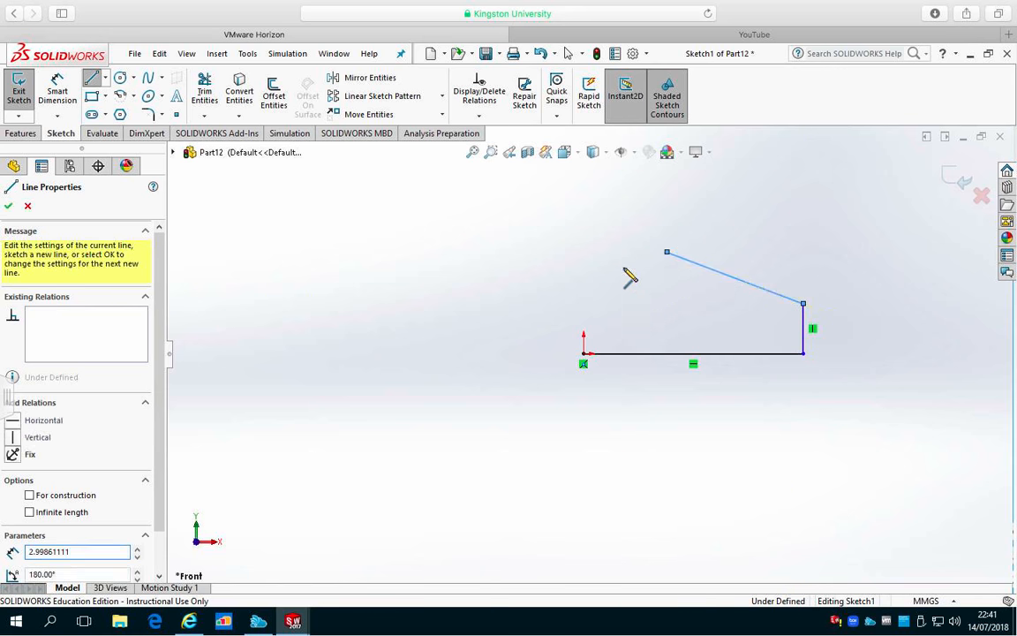
pyautogui.click(583, 289)
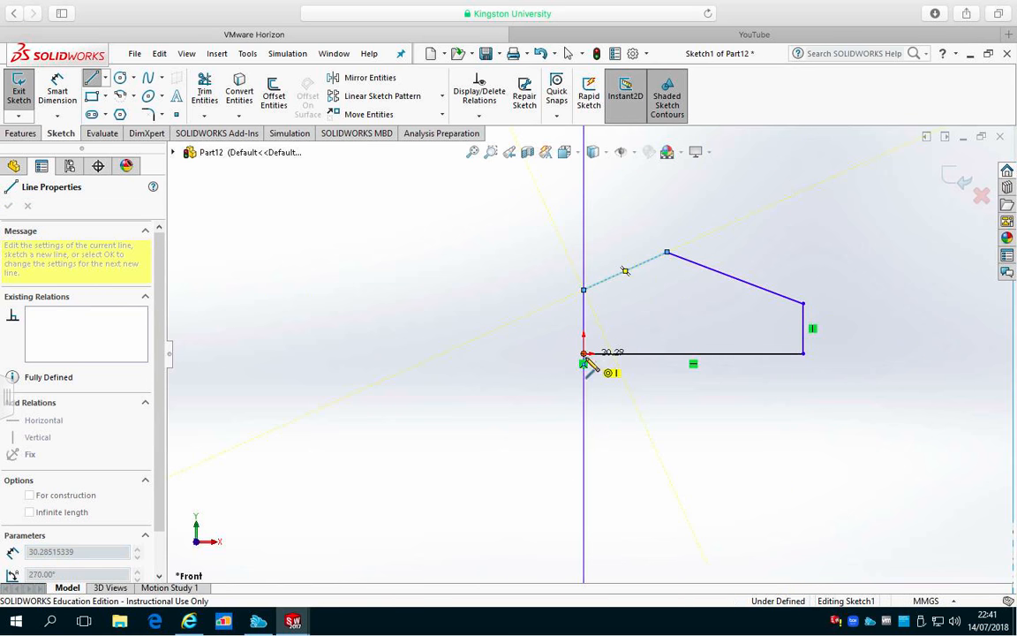
pyautogui.click(583, 353)
pyautogui.press('Escape')
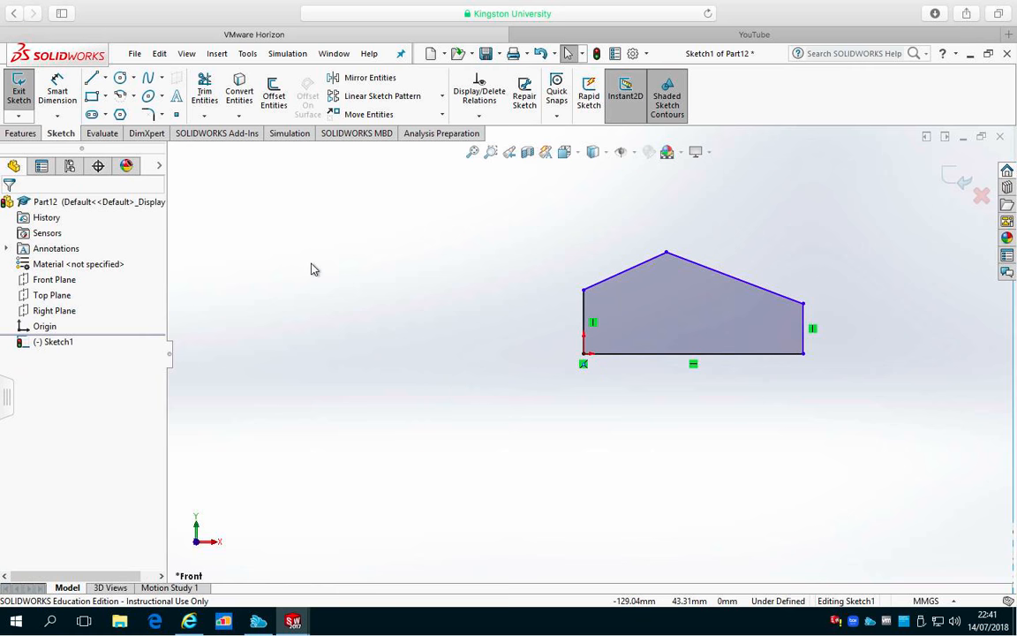
# - Dimension the house-shaped profile's base to 100 mm and its left vertical side to 35 mm
pyautogui.click(57, 93)
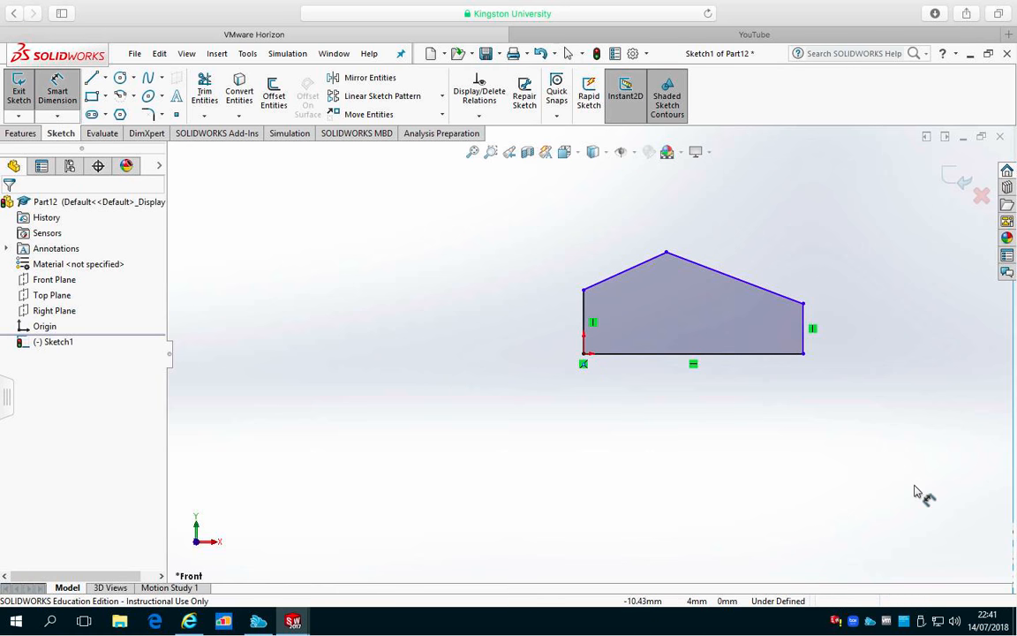
pyautogui.click(744, 360)
pyautogui.click(716, 436)
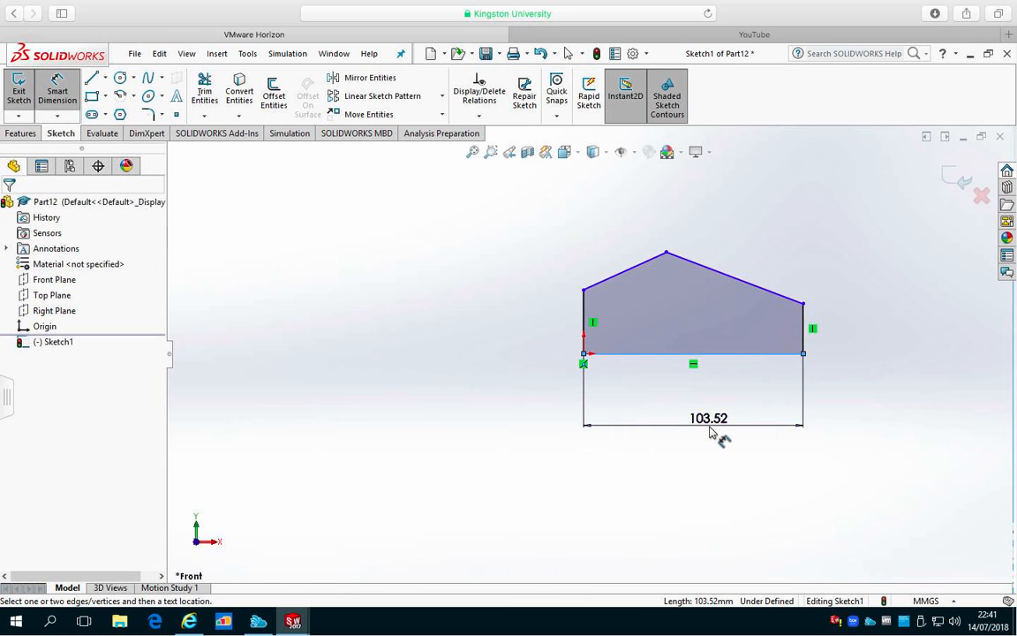
pyautogui.write('100')
pyautogui.press('Return')
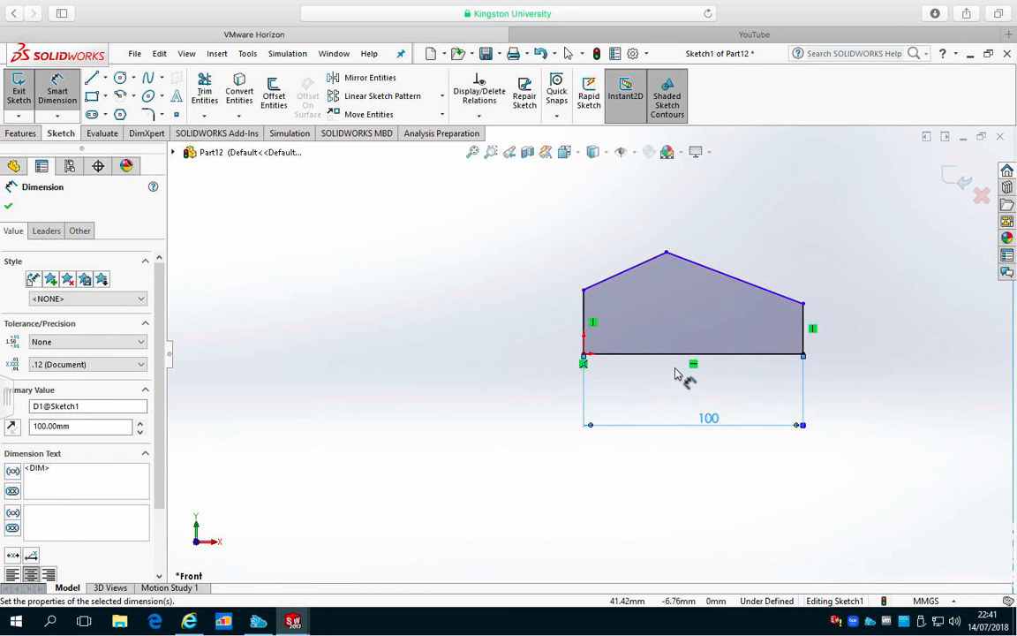
pyautogui.click(584, 322)
pyautogui.click(521, 326)
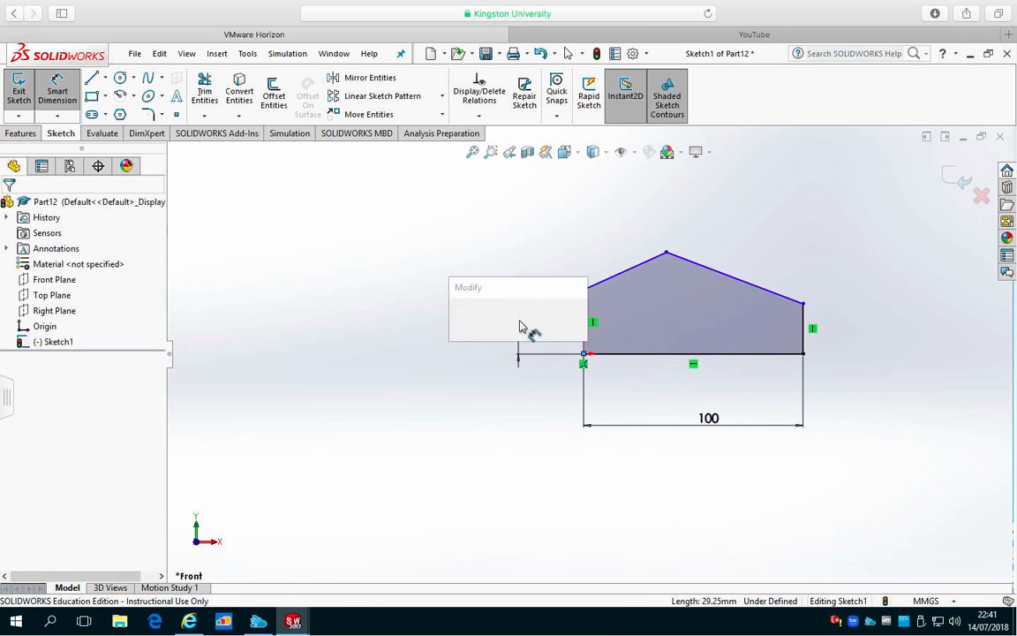
pyautogui.write('35')
pyautogui.press('Return')
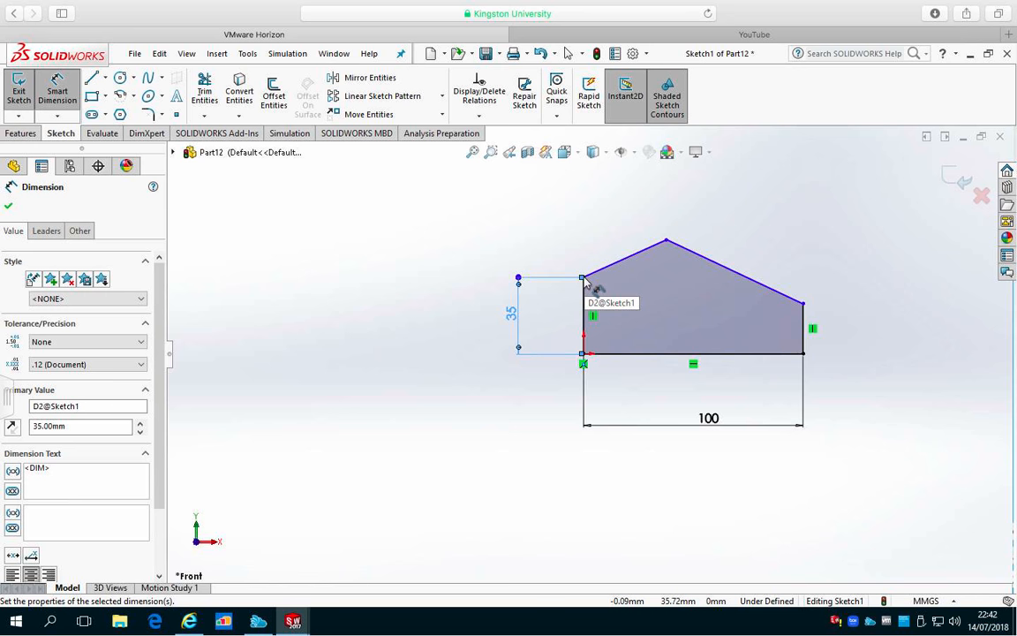
# - Reattach the left side's height dimension to the profile's peak and place it left of the outline
pyautogui.moveTo(583, 278); pyautogui.dragTo(668, 240)
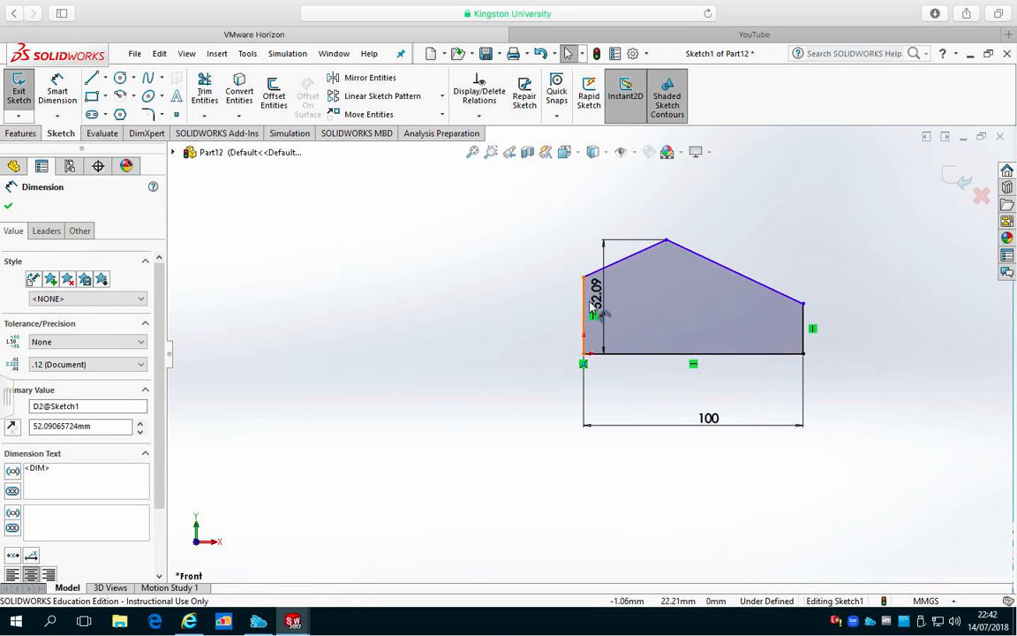
pyautogui.moveTo(597, 300); pyautogui.dragTo(549, 299)
# - Dimension the horizontal distance from the profile's upper-left corner to its peak as 60 mm and move the peak height dimension left of the outline
pyautogui.click(56, 90)
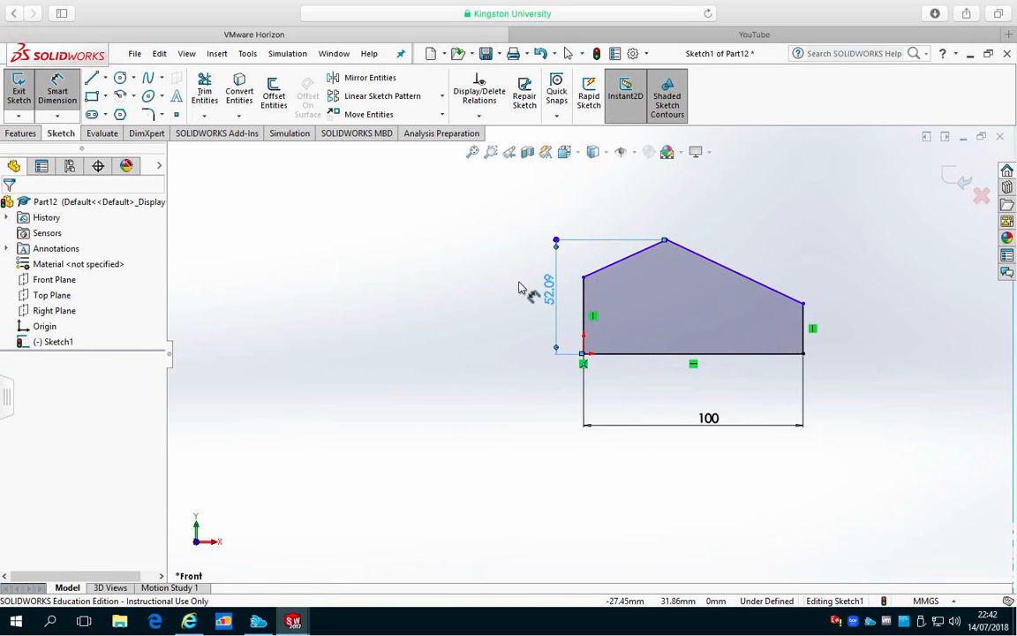
pyautogui.click(584, 278)
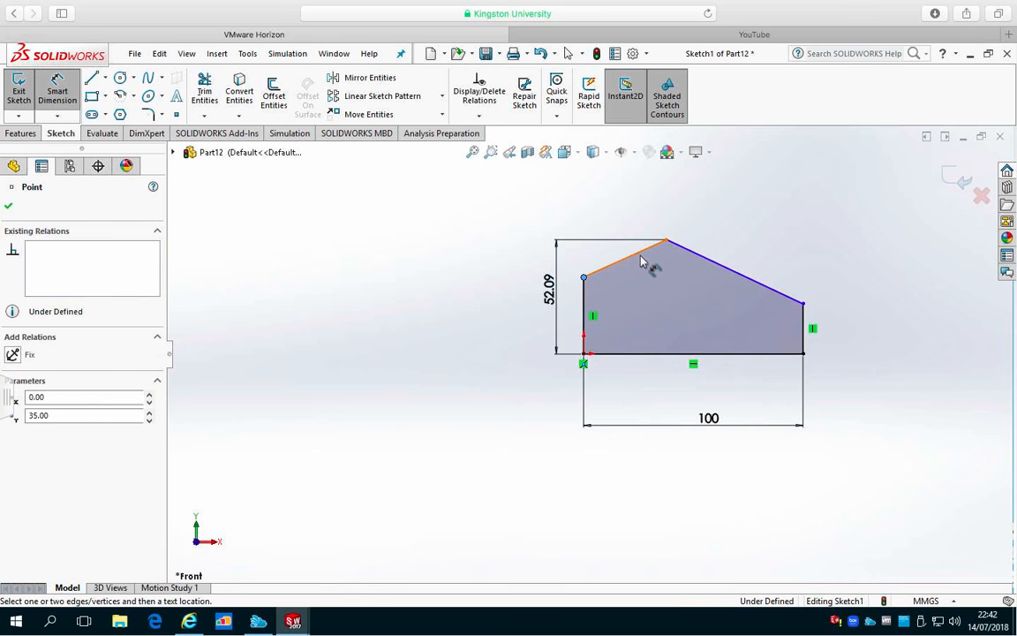
pyautogui.click(667, 242)
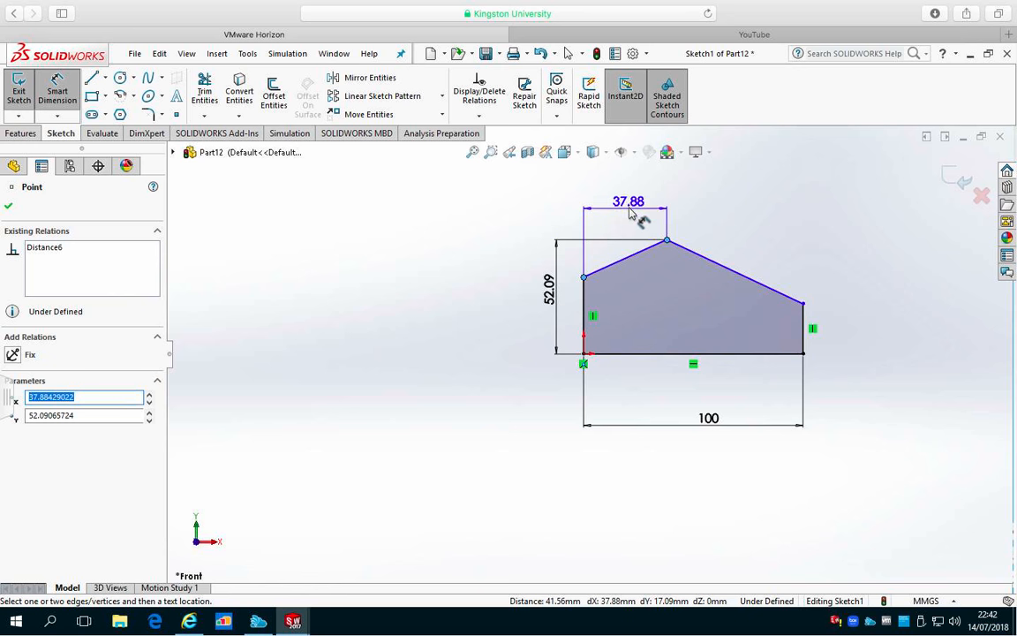
pyautogui.click(628, 210)
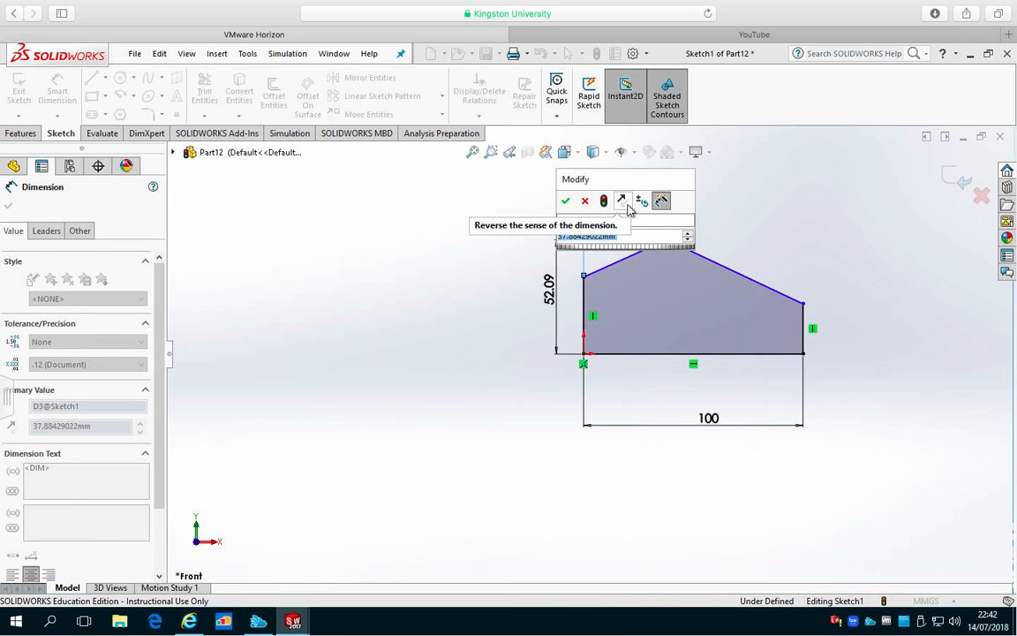
pyautogui.write('60')
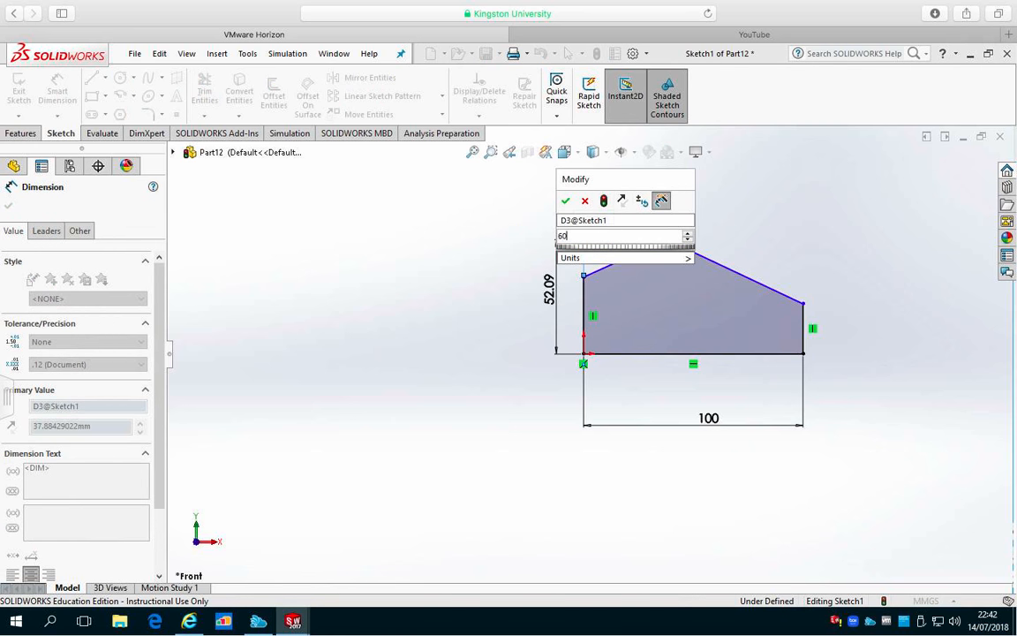
pyautogui.press('Return')
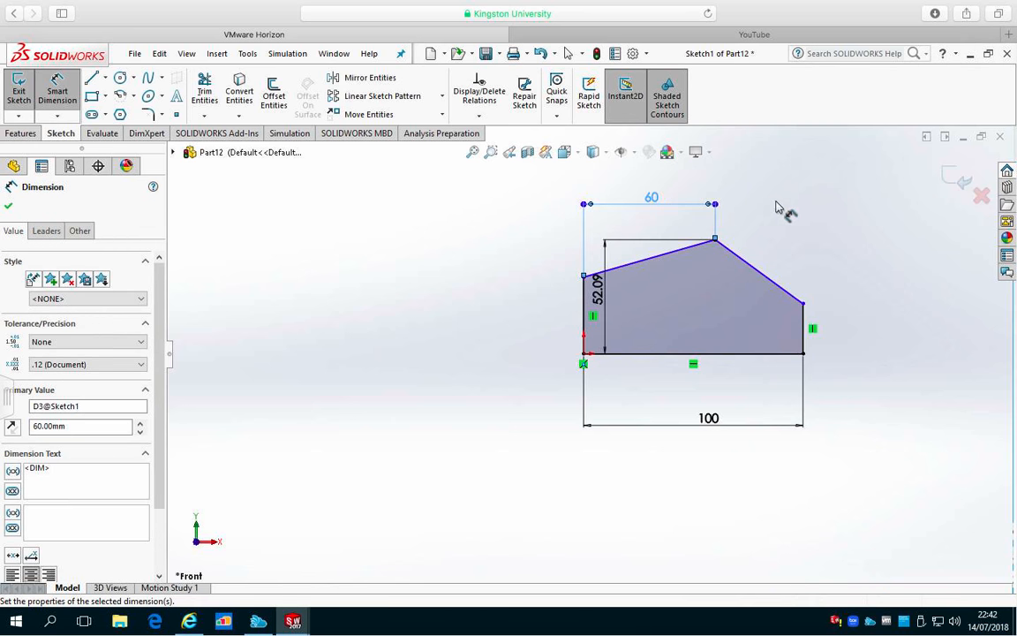
pyautogui.press('Escape')
pyautogui.moveTo(598, 291); pyautogui.dragTo(521, 300)
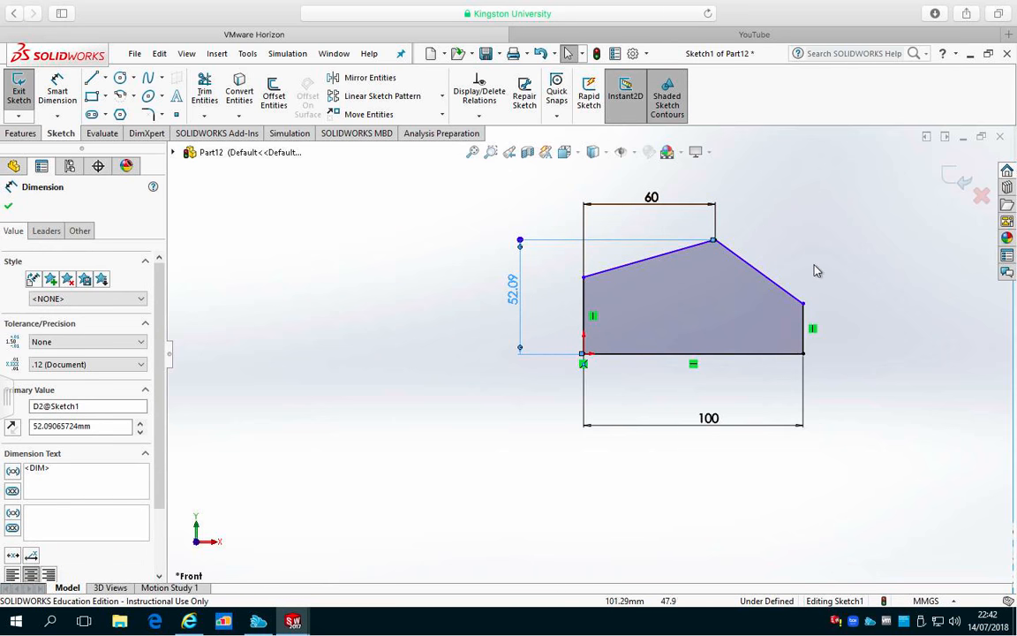
pyautogui.click(826, 323)
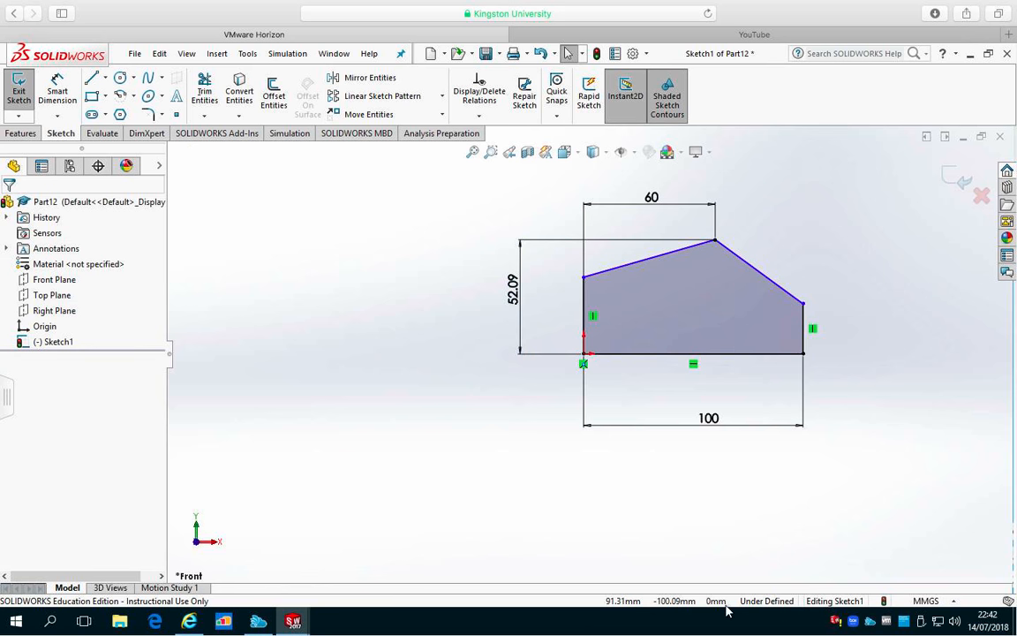
# - Try to move the profile's peak vertex sideways to test whether it is still free
pyautogui.click(716, 242)
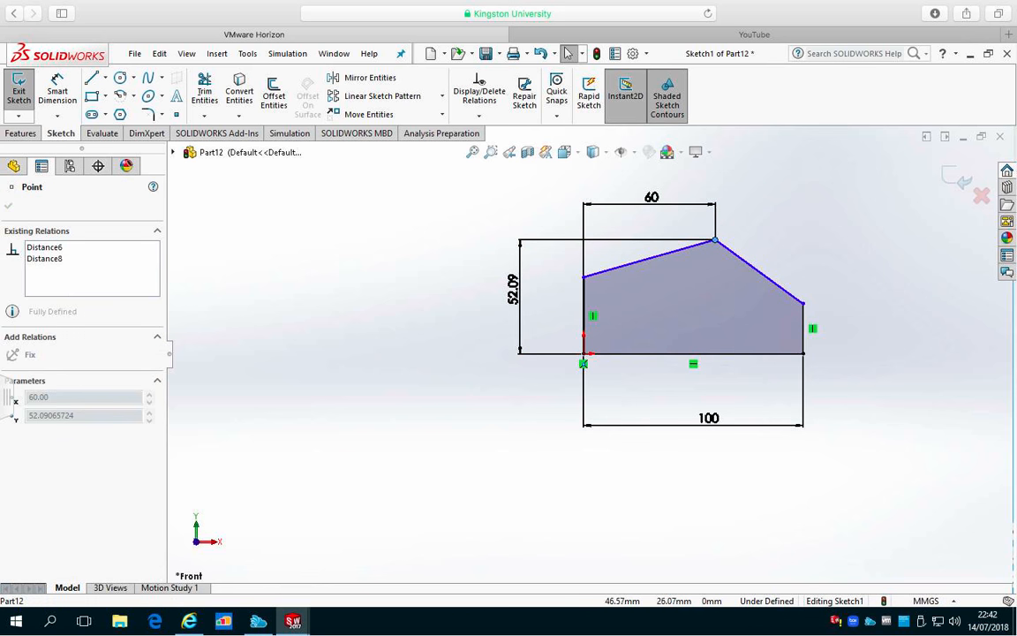
pyautogui.click(716, 241)
pyautogui.click(722, 244)
pyautogui.moveTo(716, 242); pyautogui.dragTo(737, 240)
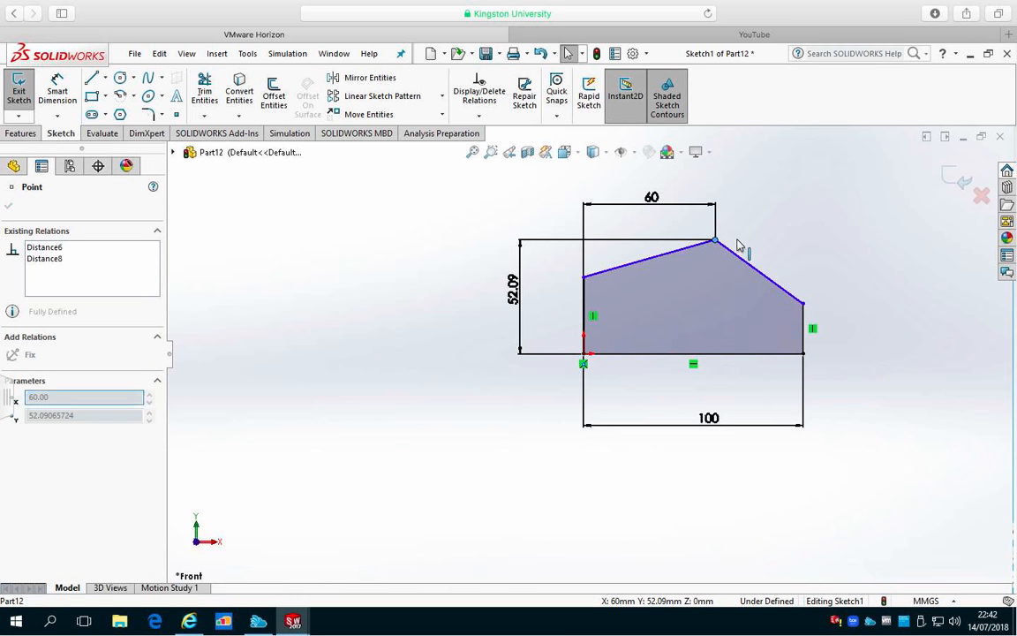
# - Move the profile's upper-right corner to about 25.4 mm high and its upper-left corner to about 29.6 mm high
pyautogui.click(582, 276)
pyautogui.moveTo(804, 305)
pyautogui.mouseDown()
pyautogui.moveTo(735, 301)
pyautogui.moveTo(766, 296)
pyautogui.moveTo(791, 254)
pyautogui.moveTo(794, 316)
pyautogui.moveTo(808, 270)
pyautogui.moveTo(804, 298)
pyautogui.mouseUp()
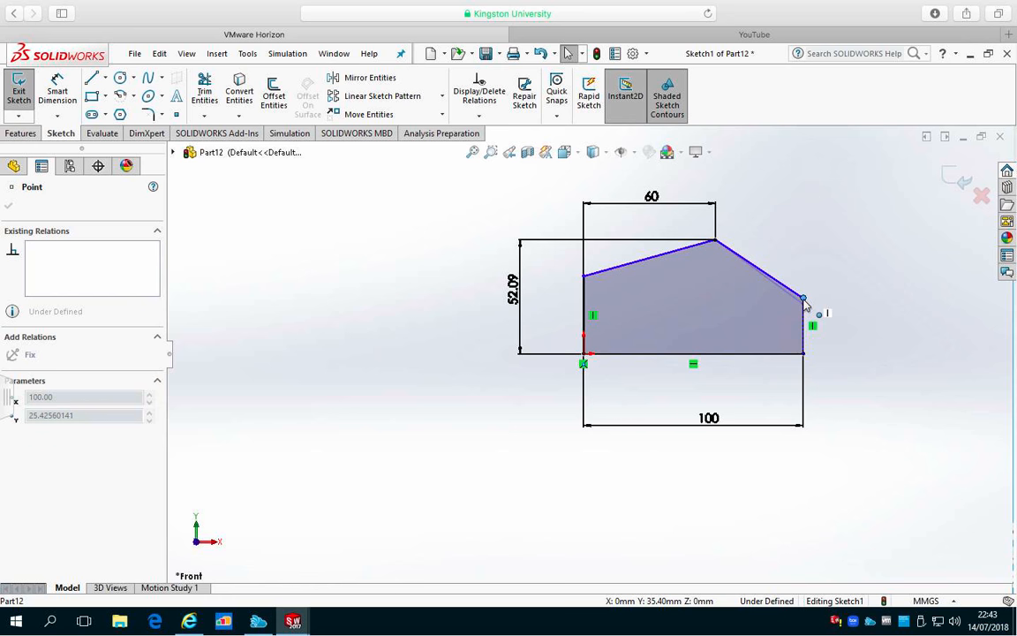
pyautogui.click(583, 276)
pyautogui.moveTo(584, 276); pyautogui.dragTo(585, 290)
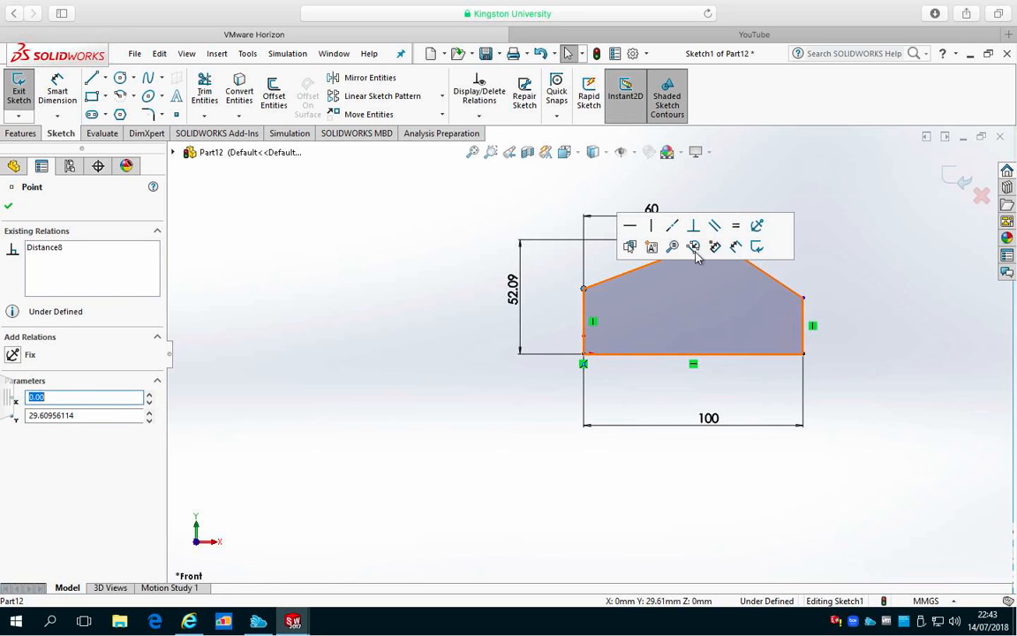
pyautogui.click(716, 241)
pyautogui.click(791, 238)
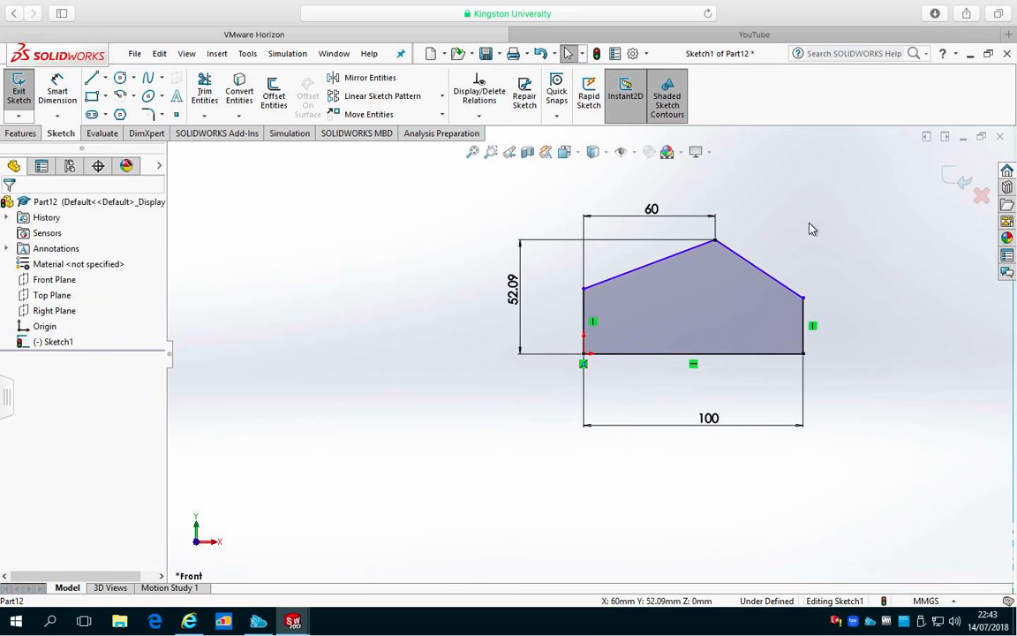
# - Dimension the angle between the two sloping lines at the peak as 135°, placing it inside the profile
pyautogui.click(69, 82)
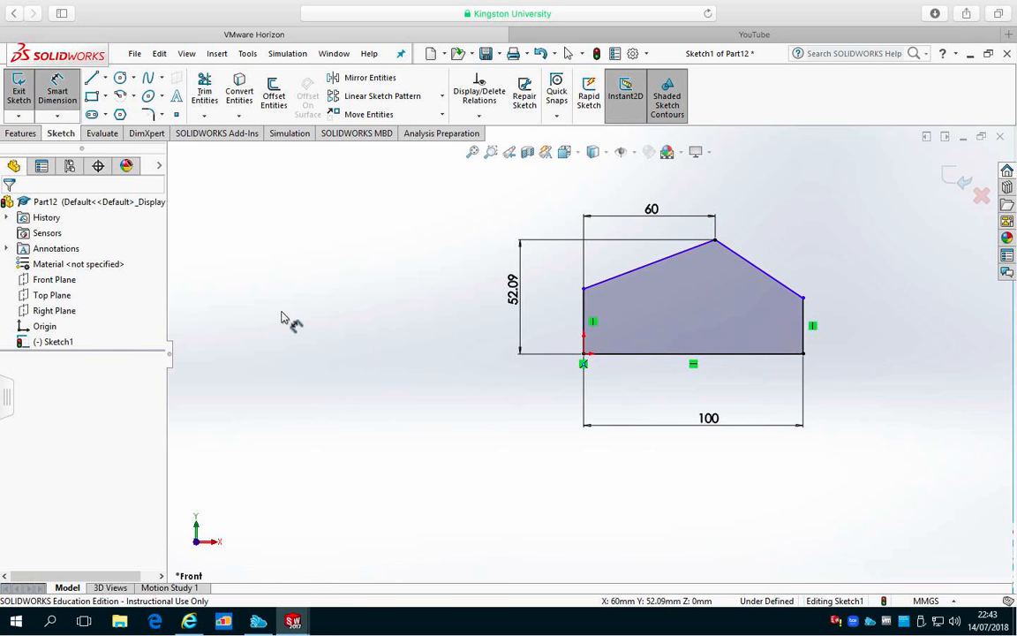
pyautogui.press('Escape')
pyautogui.click(68, 102)
pyautogui.click(669, 268)
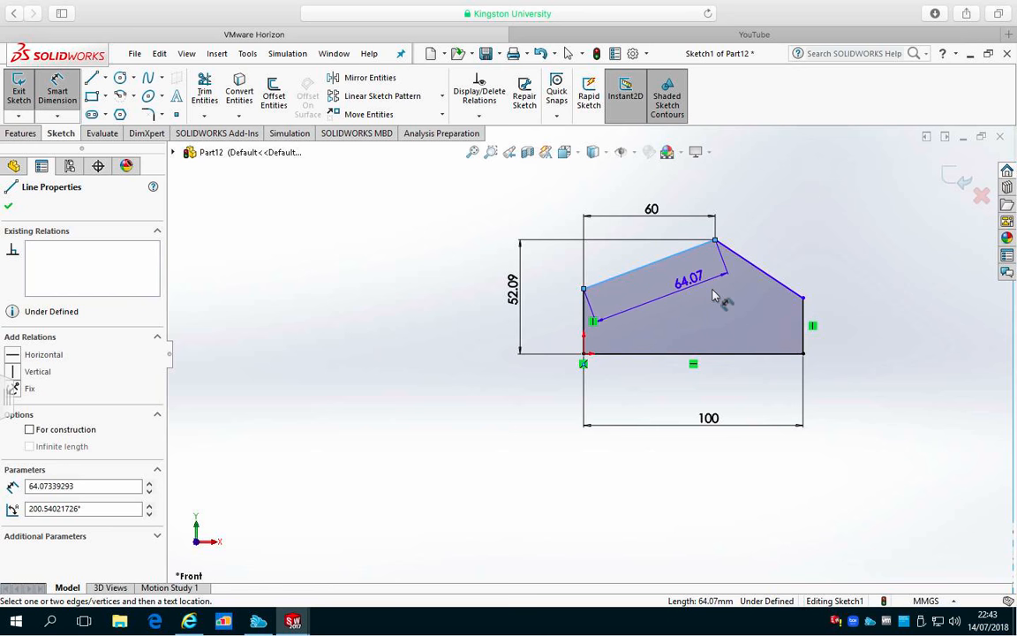
pyautogui.click(768, 278)
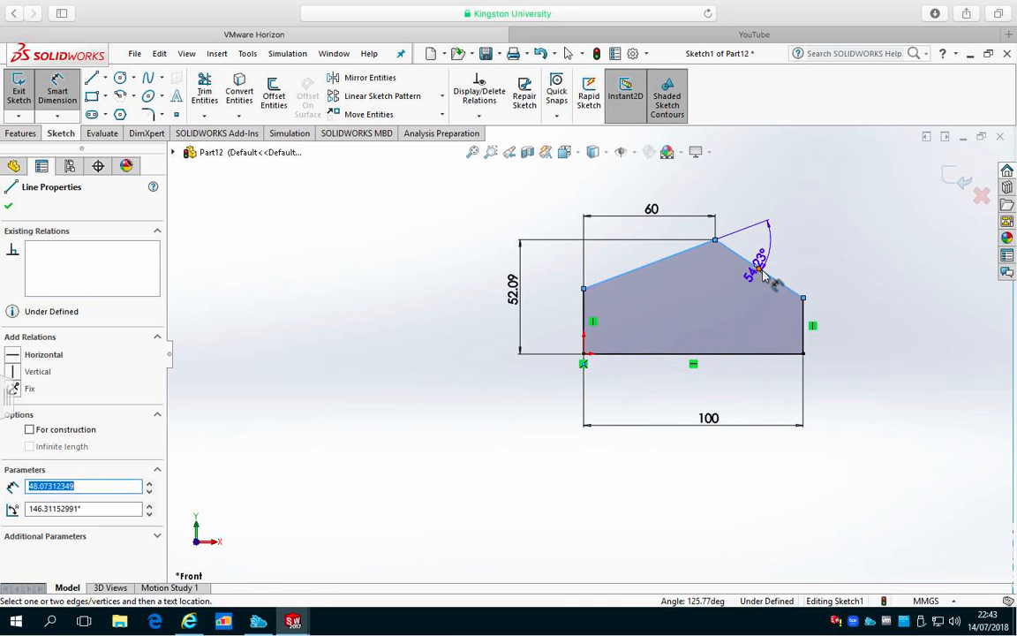
pyautogui.click(707, 305)
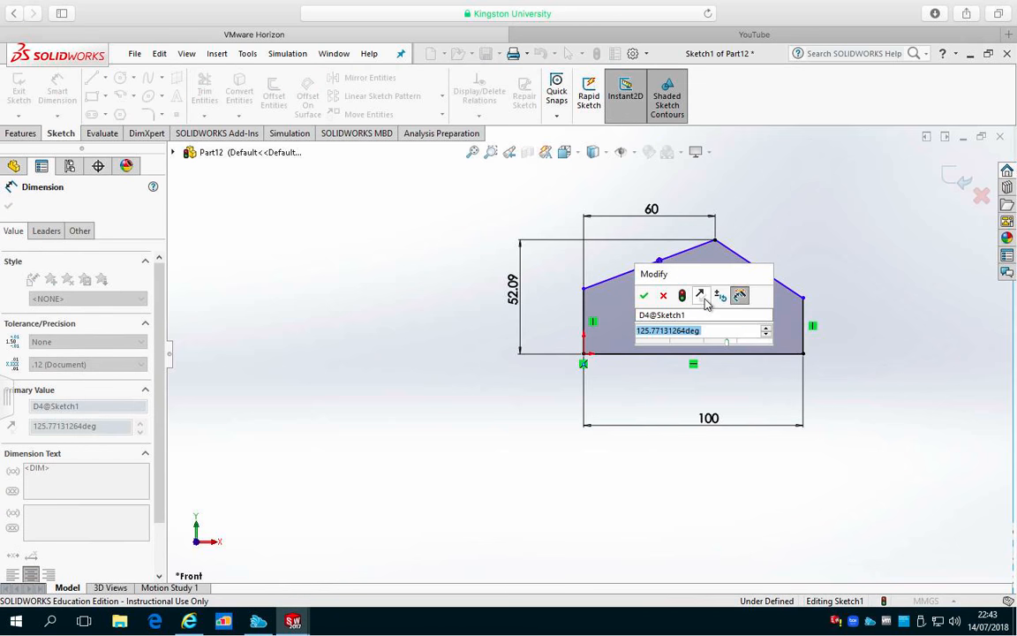
pyautogui.write('135')
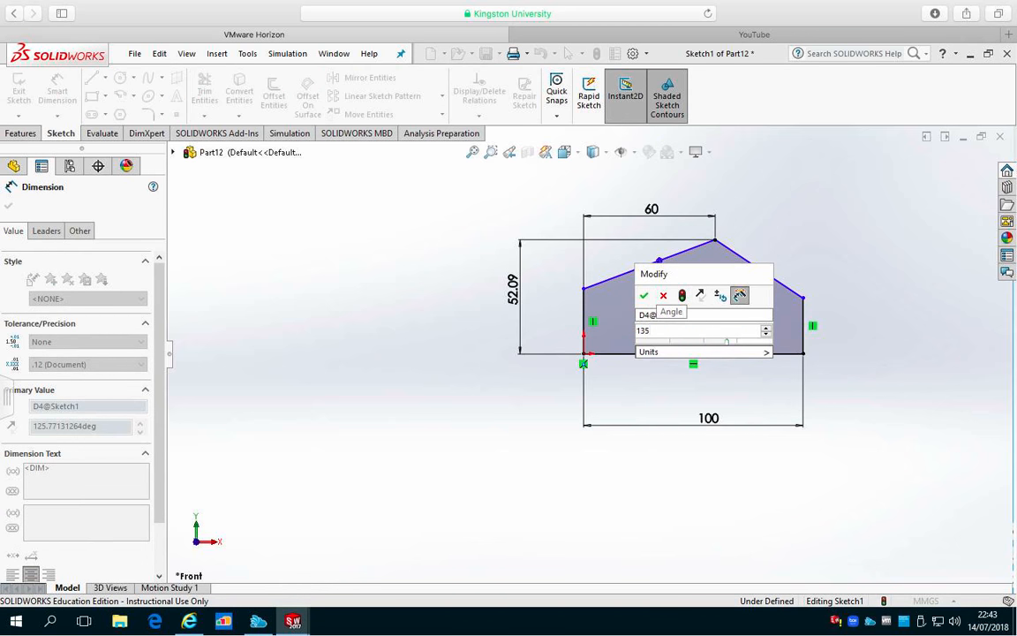
pyautogui.press('Return')
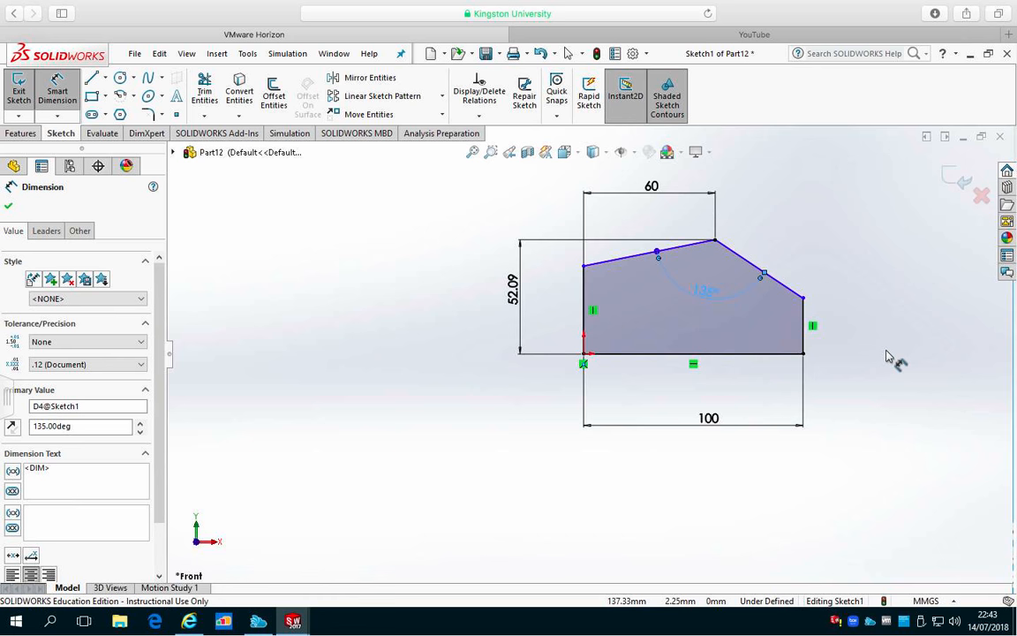
pyautogui.press('Escape')
pyautogui.press('Escape')
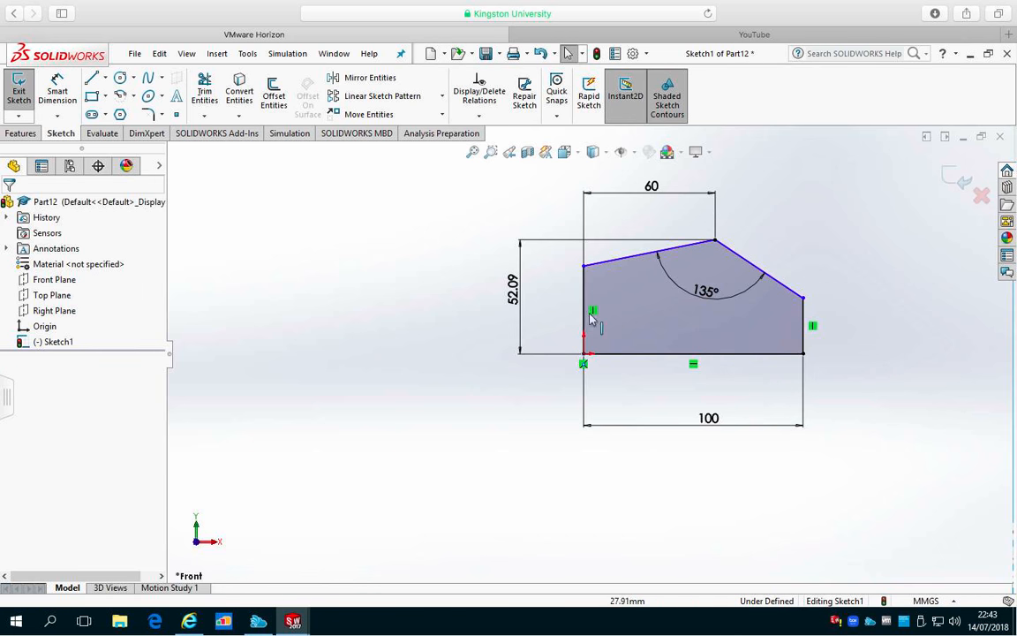
# - Move the upper-left corner down to about 27.7 mm high and try to dimension the angle between the left side and its sloping line
pyautogui.click(583, 266)
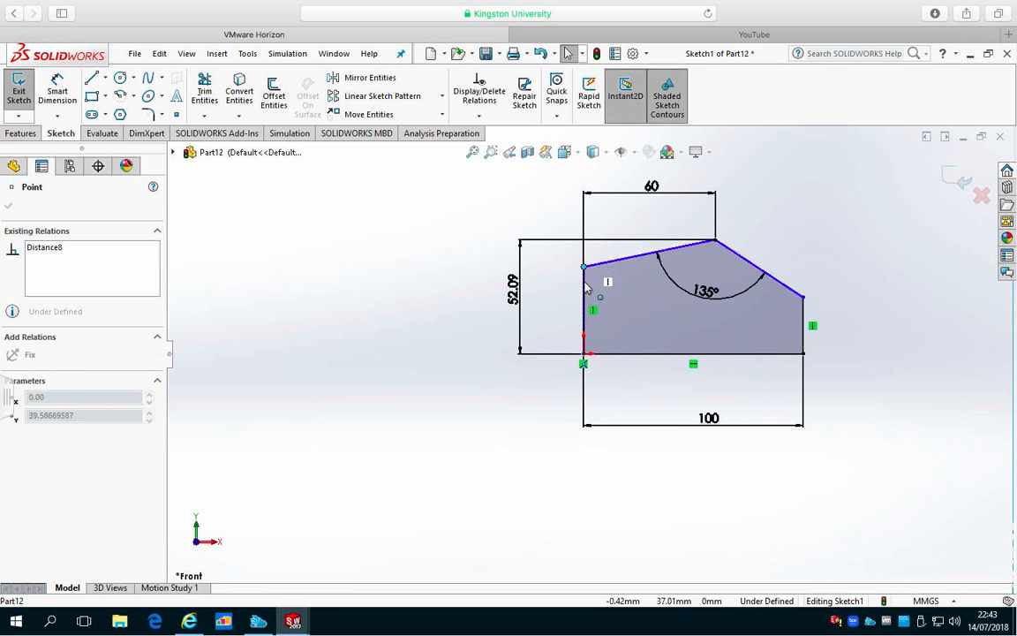
pyautogui.moveTo(585, 285)
pyautogui.mouseDown()
pyautogui.moveTo(587, 318)
pyautogui.moveTo(586, 275)
pyautogui.moveTo(586, 314)
pyautogui.moveTo(588, 283)
pyautogui.moveTo(587, 301)
pyautogui.moveTo(585, 292)
pyautogui.mouseUp()
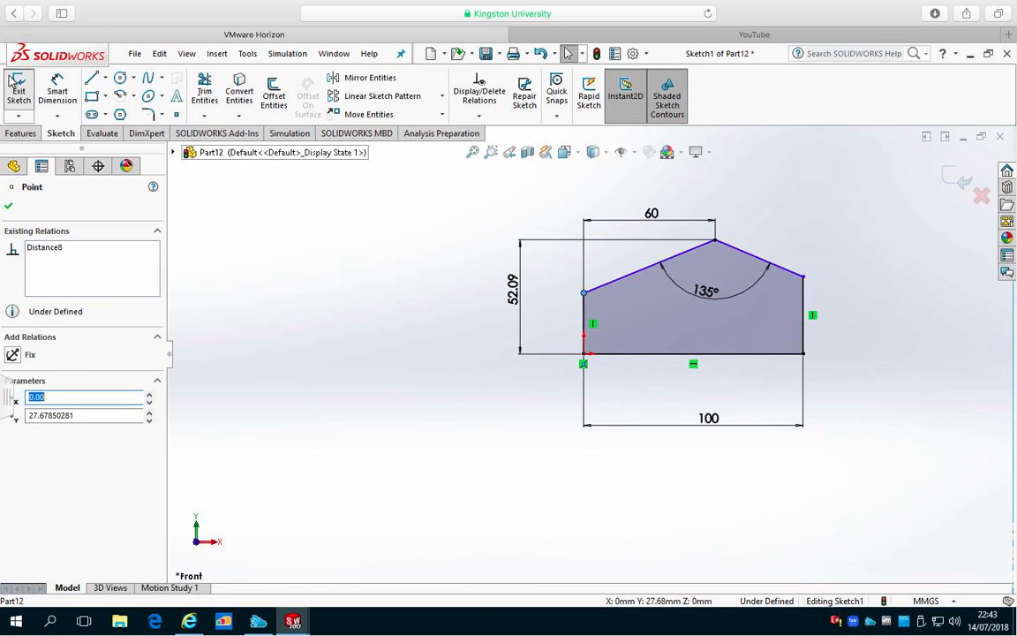
pyautogui.click(57, 90)
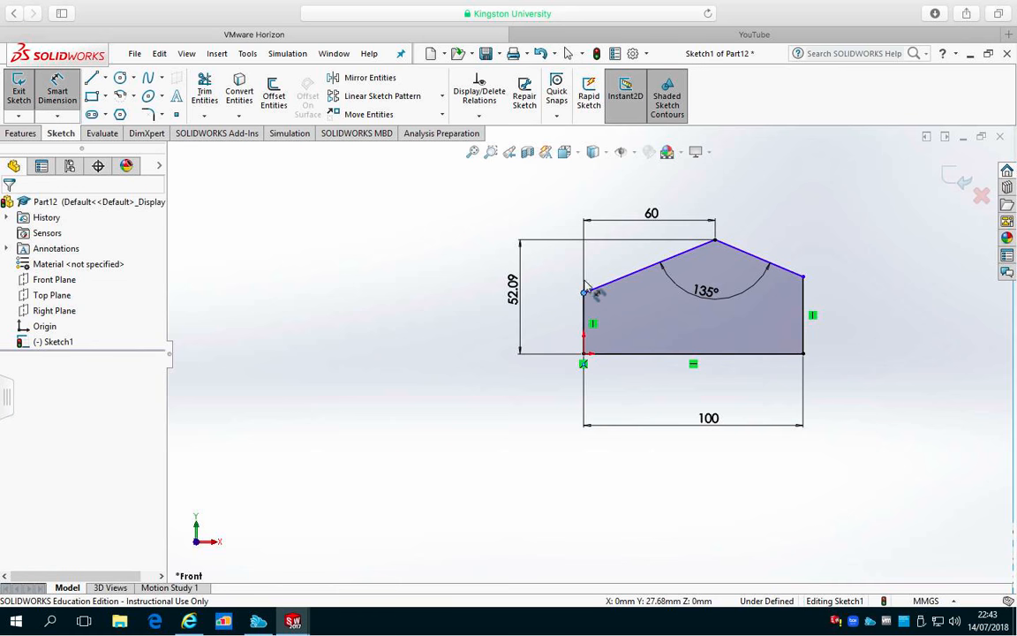
pyautogui.click(622, 281)
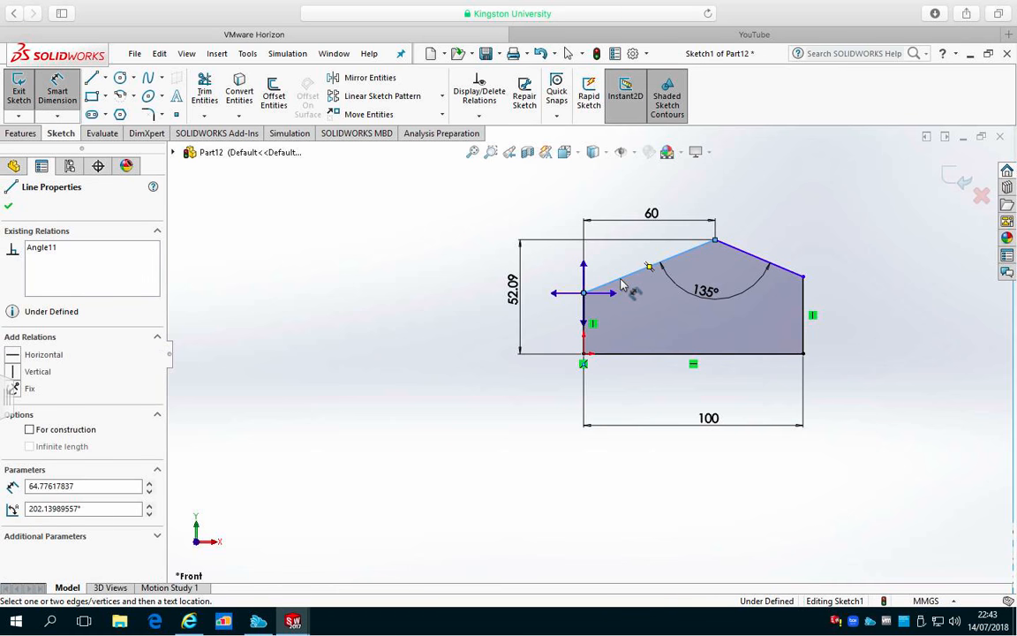
pyautogui.click(591, 321)
pyautogui.click(590, 321)
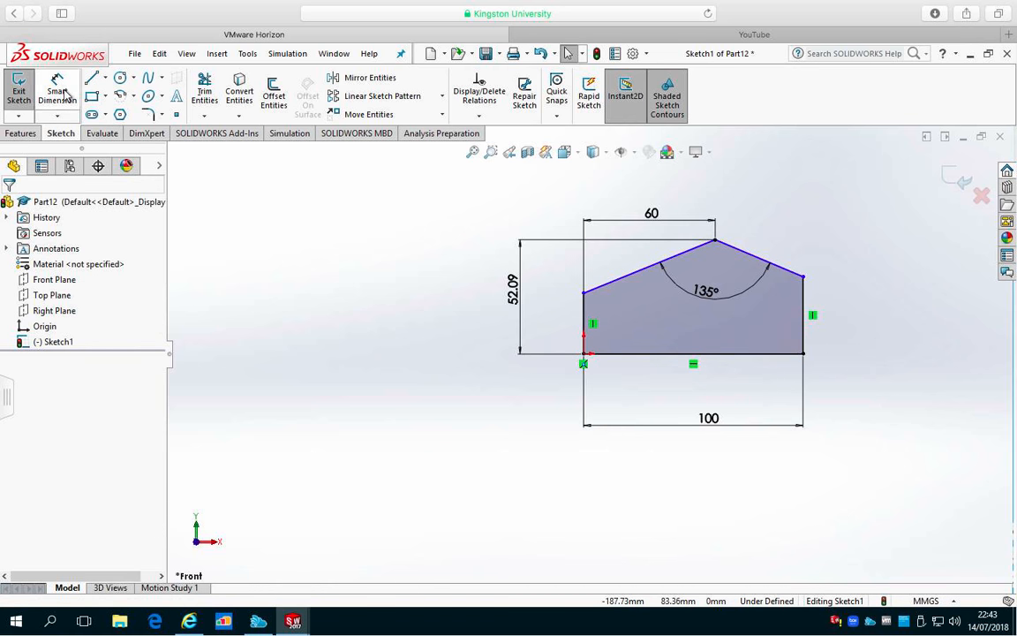
# - Dimension the angle between the left vertical side and the adjoining sloping line as 100°, placing it inside the profile
pyautogui.click(585, 316)
pyautogui.click(618, 278)
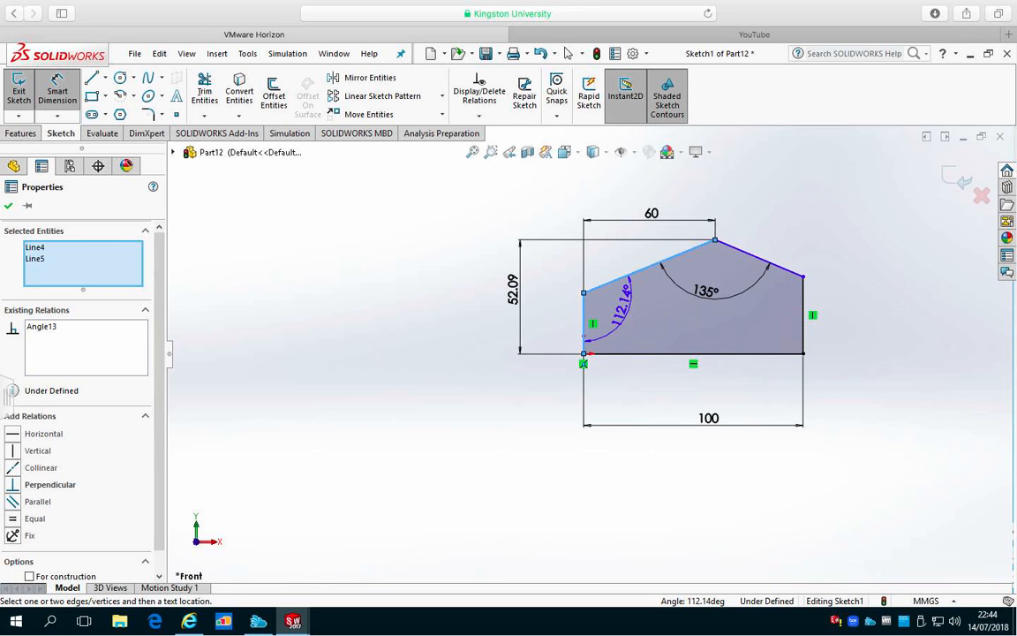
pyautogui.click(623, 300)
pyautogui.press('Return')
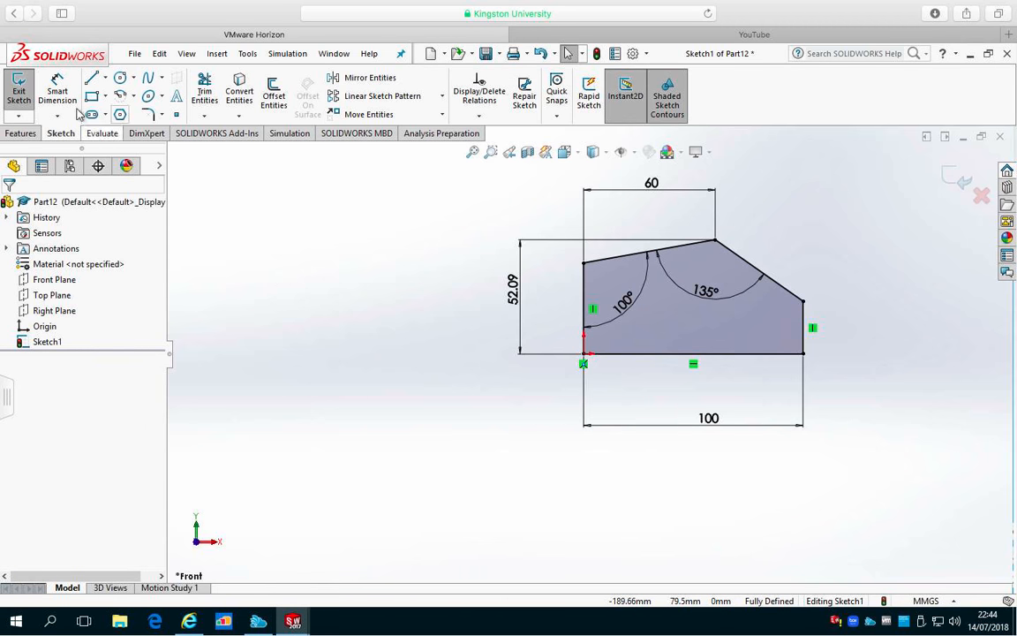
# - Extrude the five-sided profile 25 mm with a Blind end condition
pyautogui.click(21, 133)
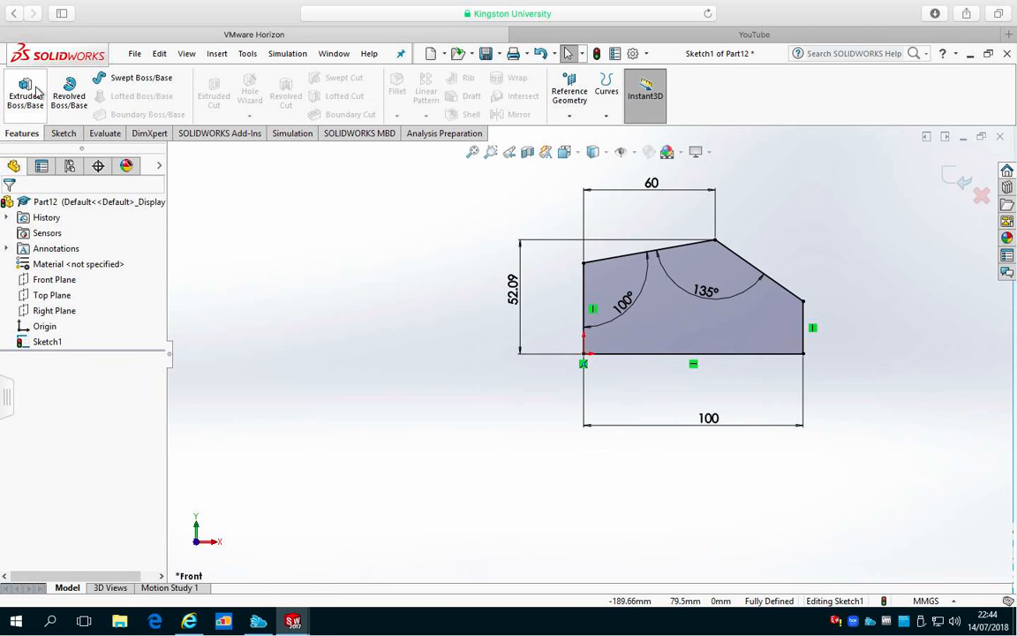
pyautogui.click(34, 92)
pyautogui.write('25')
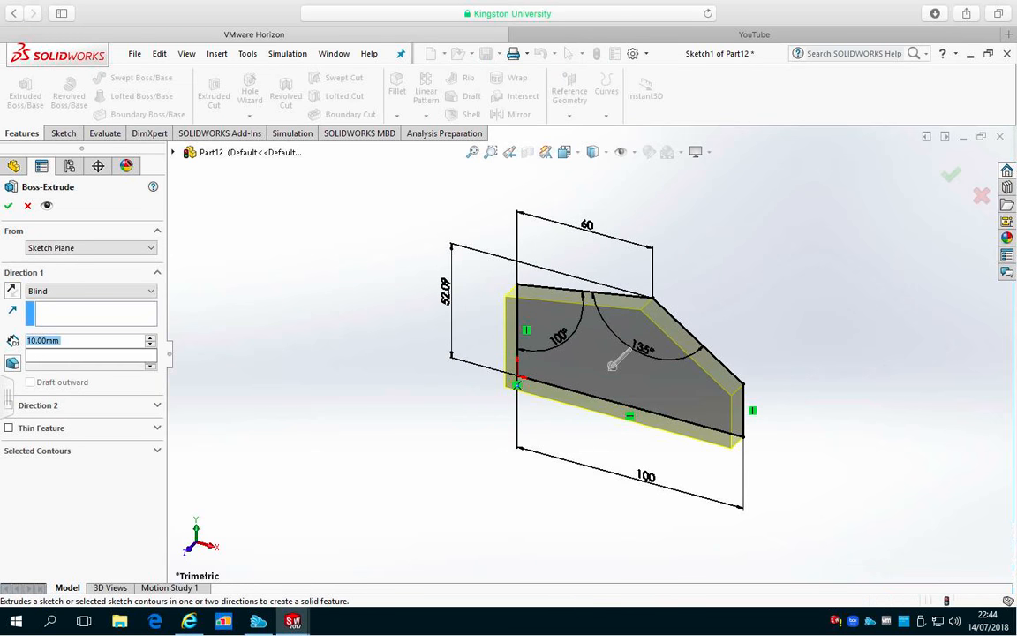
pyautogui.press('Return')
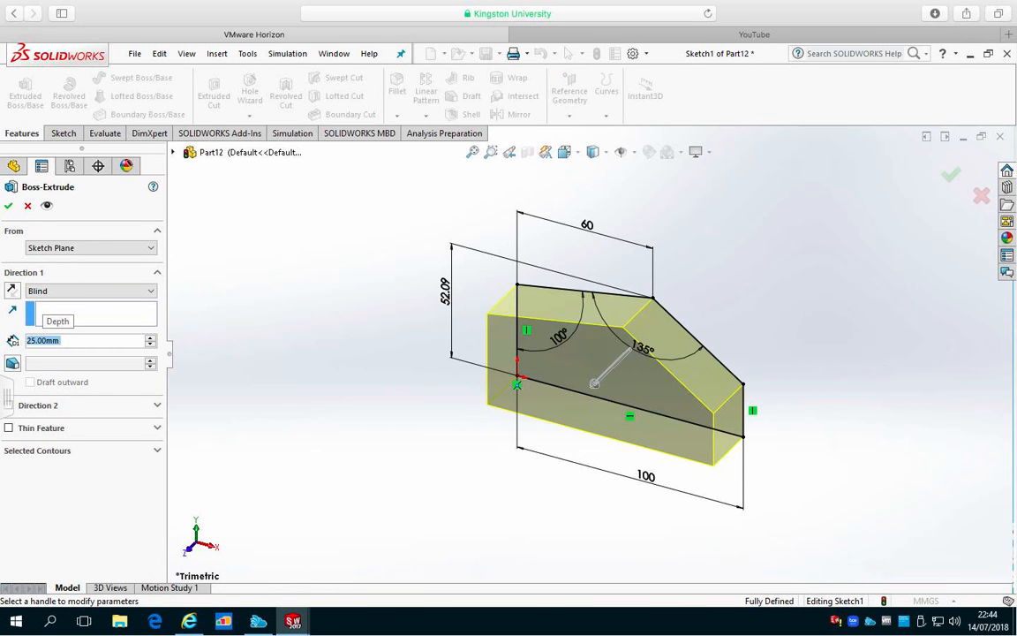
pyautogui.click(8, 206)
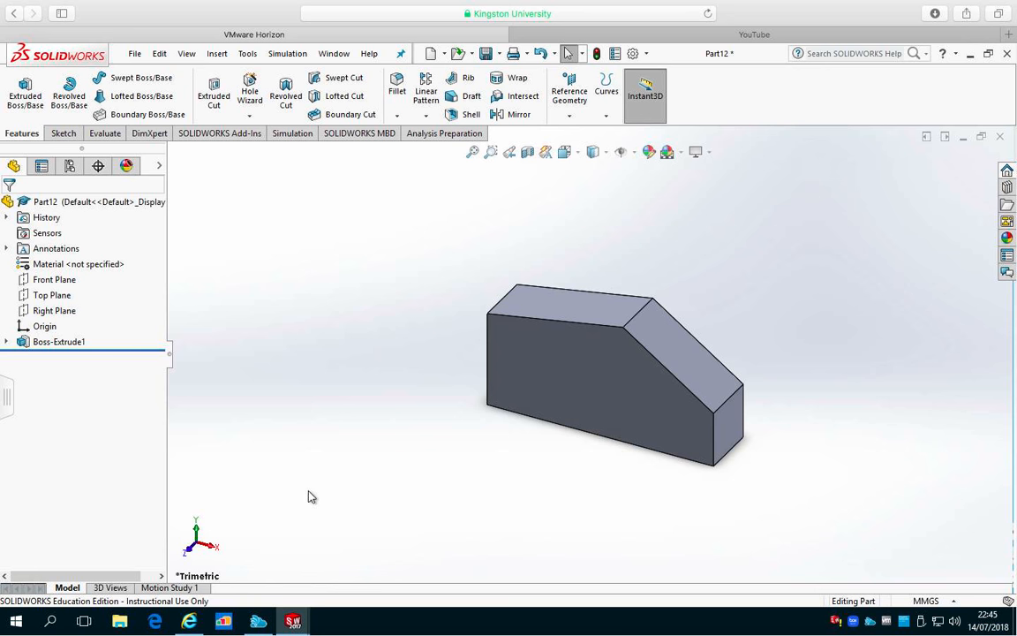
# - Create a further new part document and open a sketch on its Front Plane
pyautogui.click(64, 134)
pyautogui.click(136, 53)
pyautogui.click(141, 75)
pyautogui.doubleClick(325, 364)
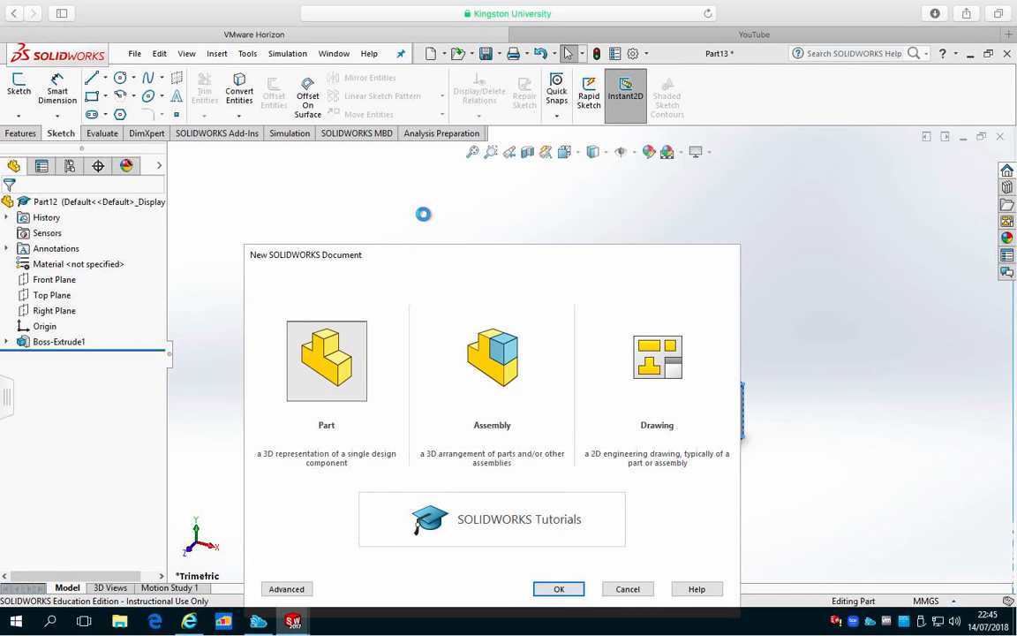
pyautogui.click(55, 280)
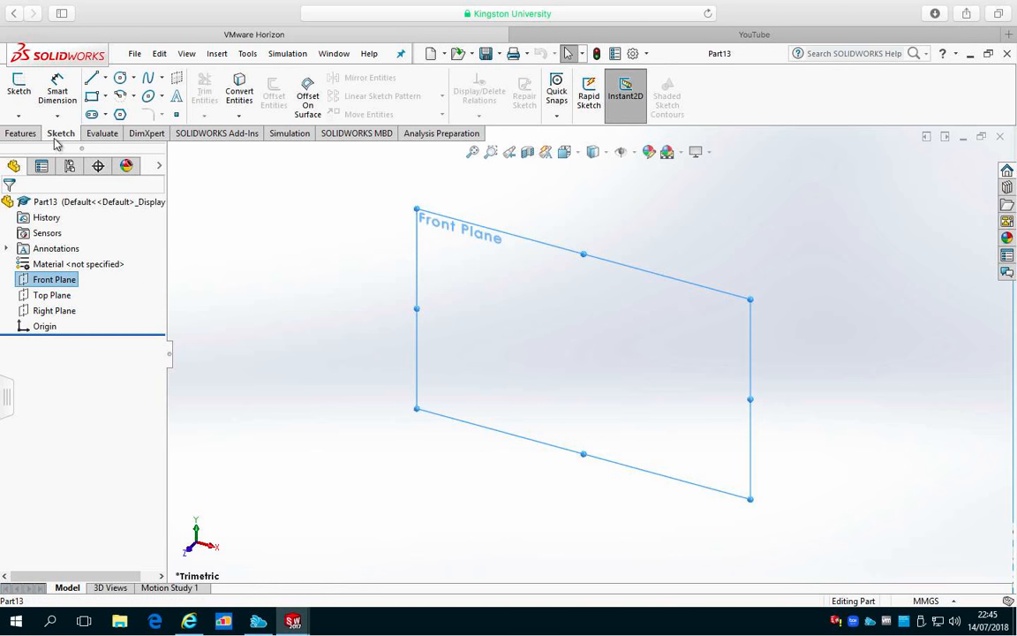
pyautogui.click(18, 86)
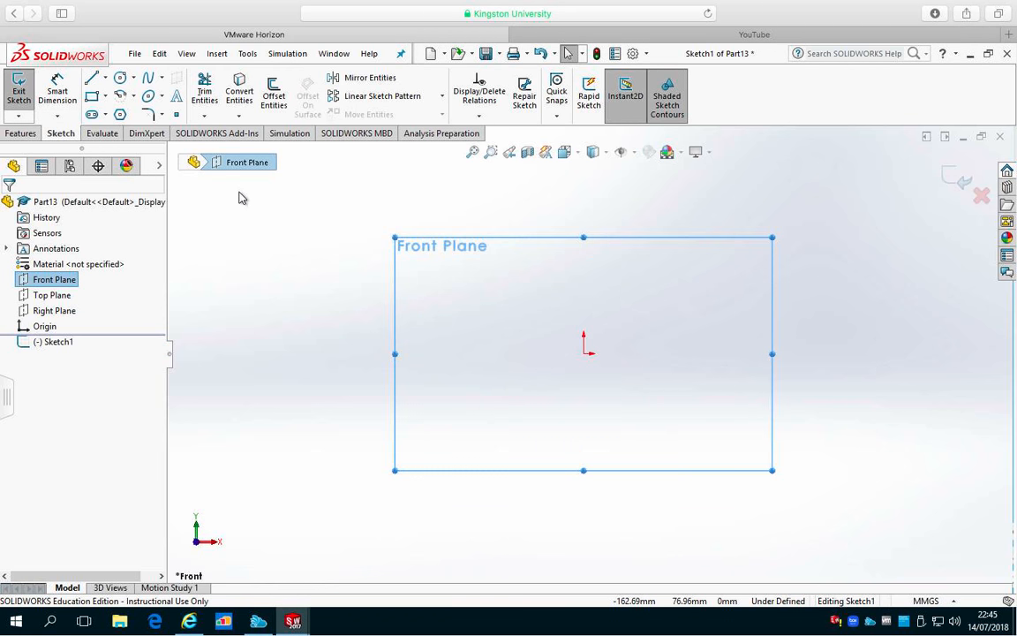
# - Sketch a closed, tilted four-sided profile from the origin with a lower side about 65 mm, an upper side about 49 mm and square right-hand corners
pyautogui.click(92, 77)
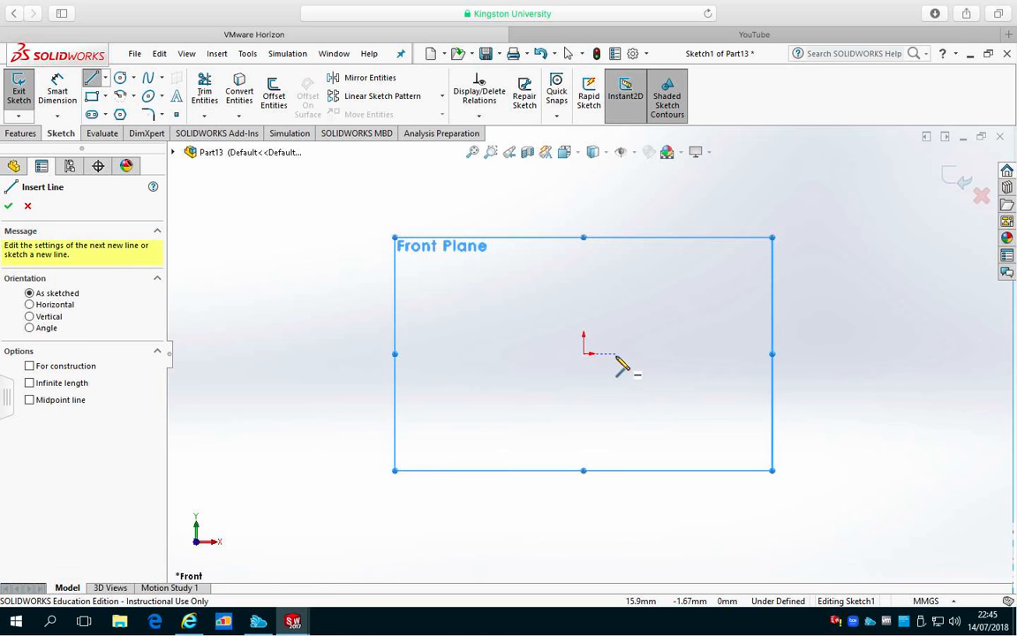
pyautogui.click(586, 352)
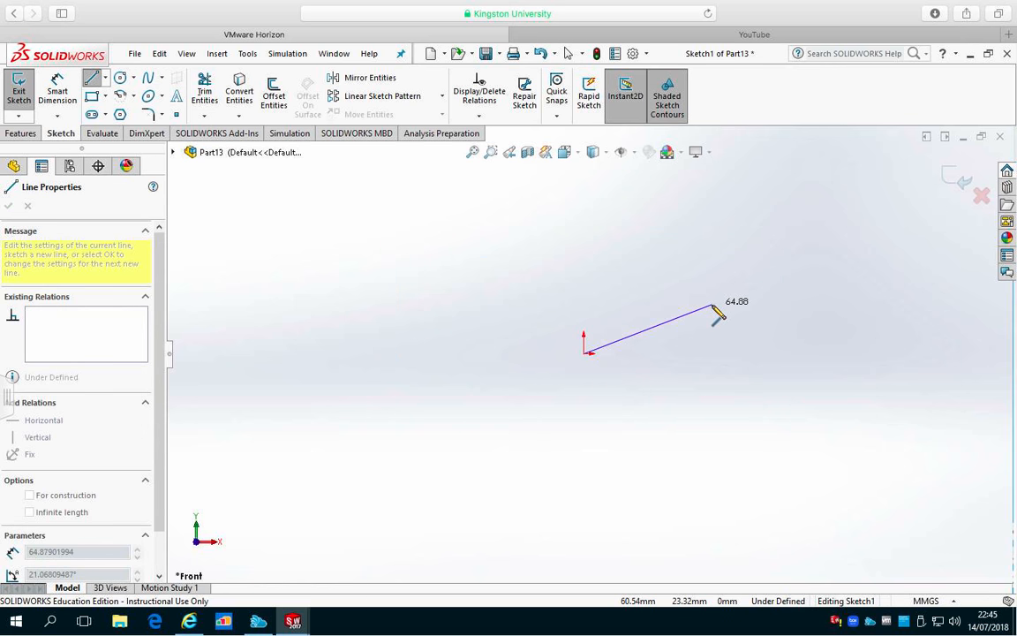
pyautogui.click(712, 305)
pyautogui.click(685, 236)
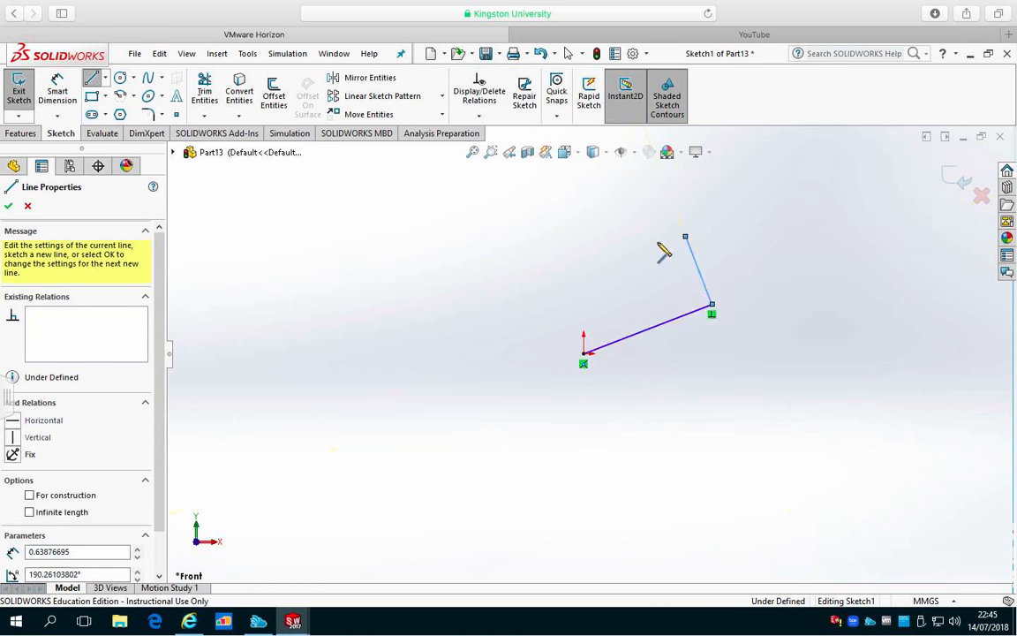
pyautogui.click(589, 273)
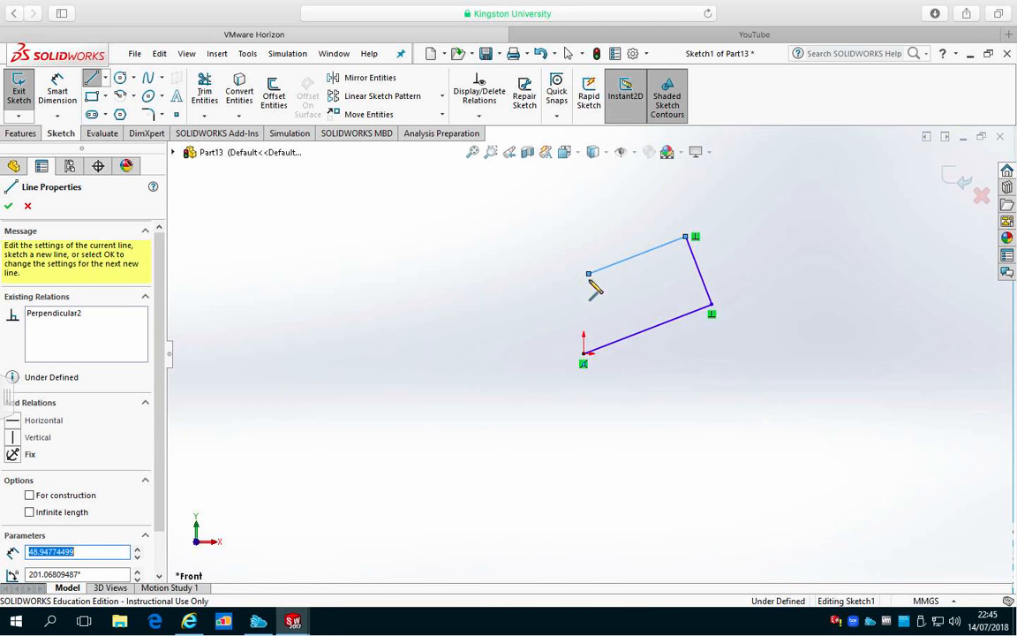
pyautogui.click(583, 354)
pyautogui.press('Escape')
pyautogui.press('Escape')
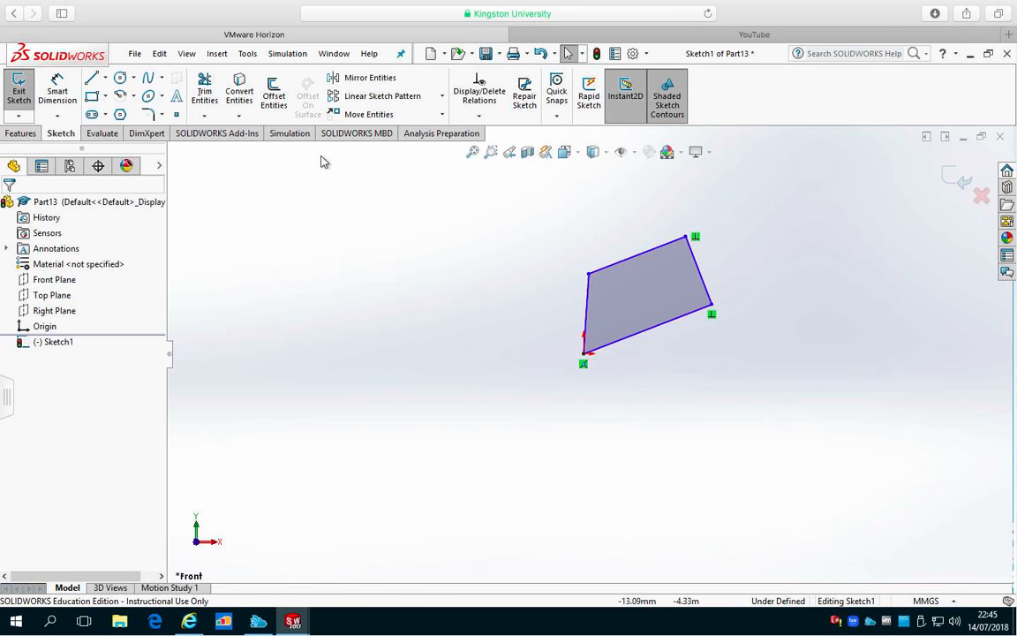
# - Dimension the sloping lower side as an aligned length of 75 mm, placed below the profile
pyautogui.click(57, 87)
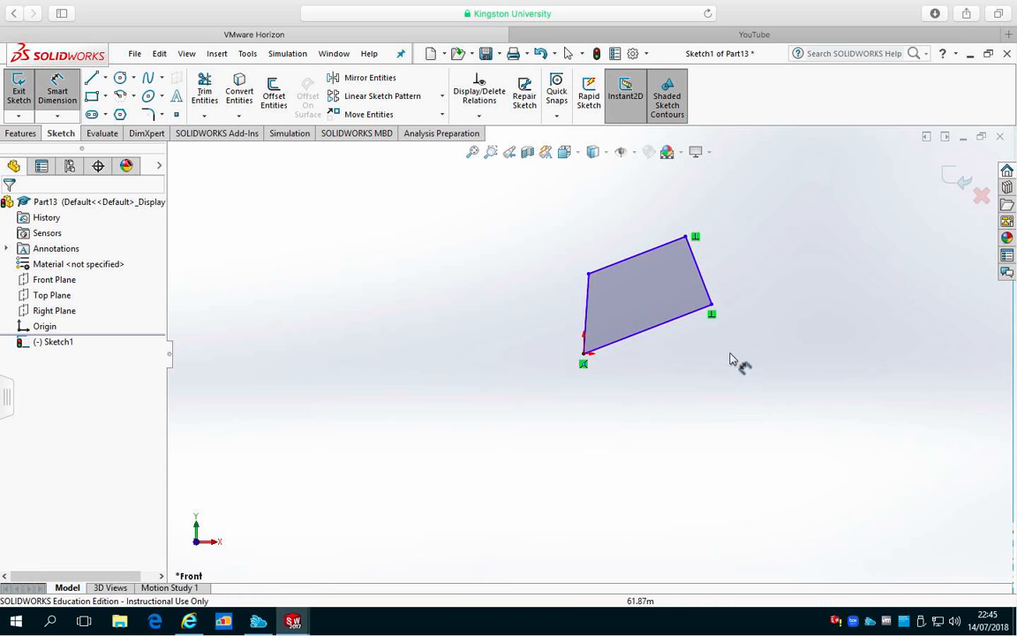
pyautogui.click(664, 325)
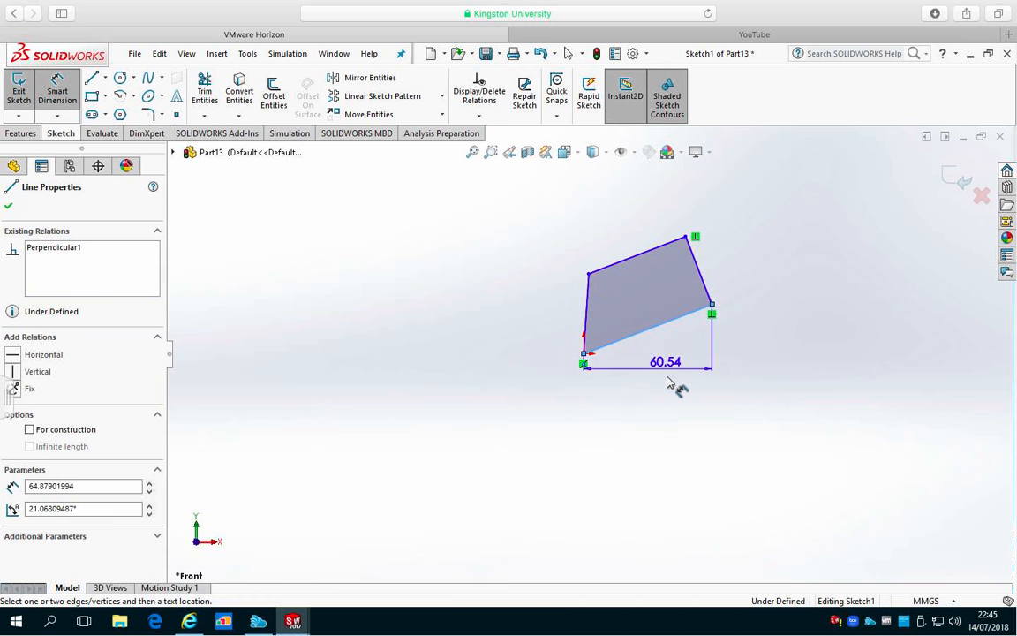
pyautogui.click(737, 404)
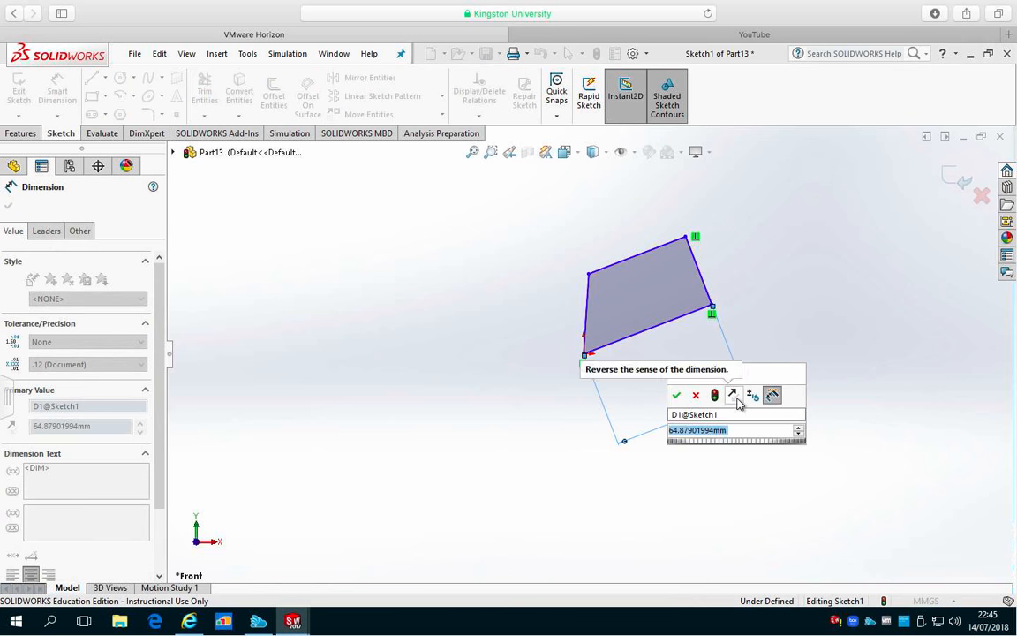
pyautogui.write('75')
pyautogui.press('Return')
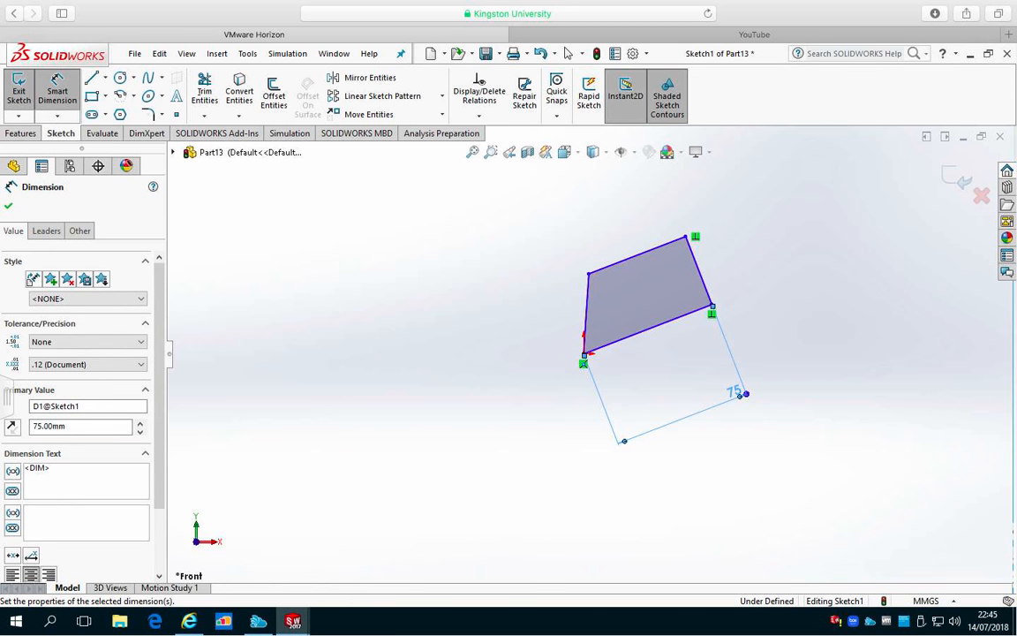
# - Dimension the short side at the profile's right end as 25 mm
pyautogui.click(702, 273)
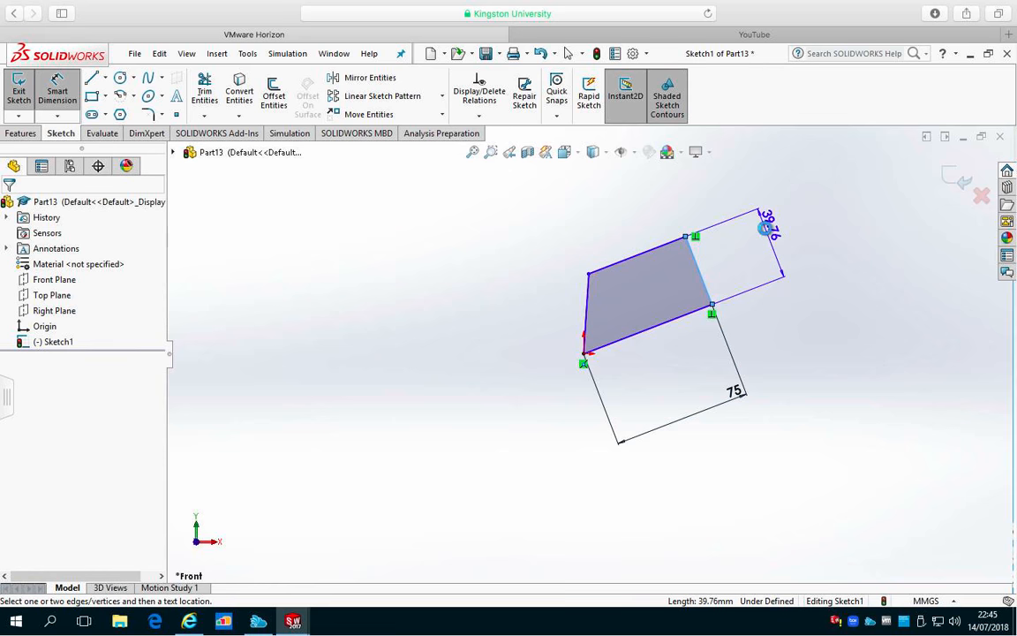
pyautogui.click(766, 227)
pyautogui.write('25')
pyautogui.press('Return')
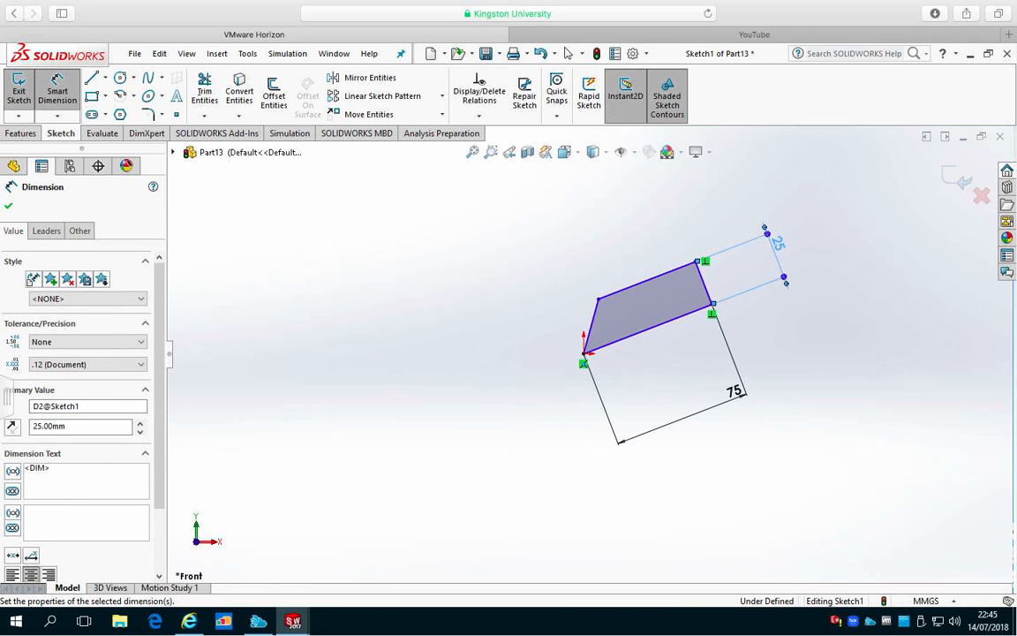
pyautogui.press('Escape')
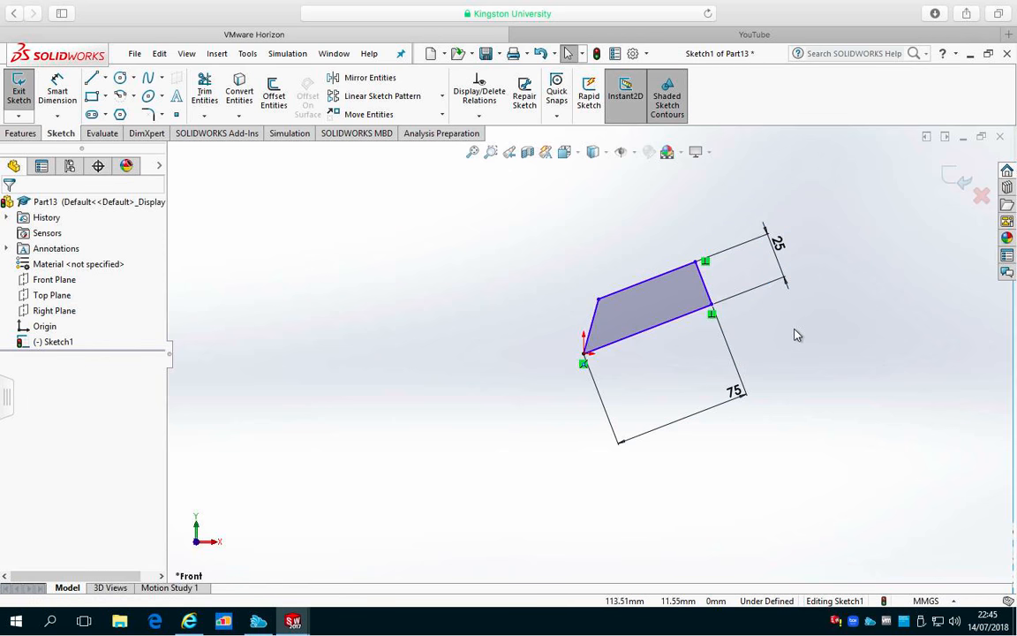
# - Reposition the 25 mm and 75 mm dimension texts so each sits midway along its dimension line
pyautogui.click(786, 250)
pyautogui.moveTo(740, 399)
pyautogui.mouseDown()
pyautogui.moveTo(687, 409)
pyautogui.moveTo(673, 397)
pyautogui.mouseUp()
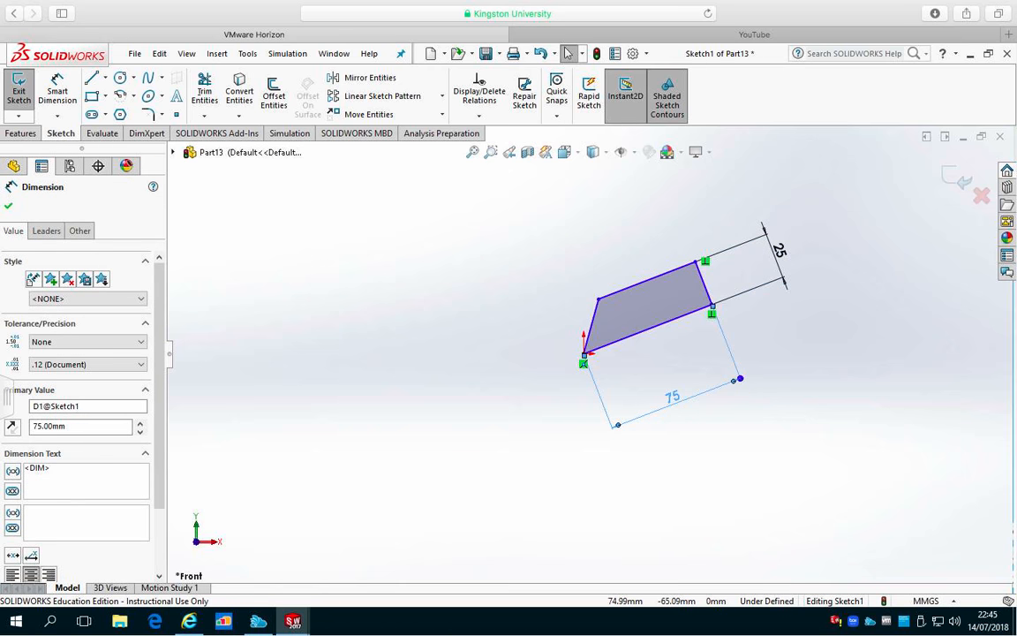
pyautogui.press('Escape')
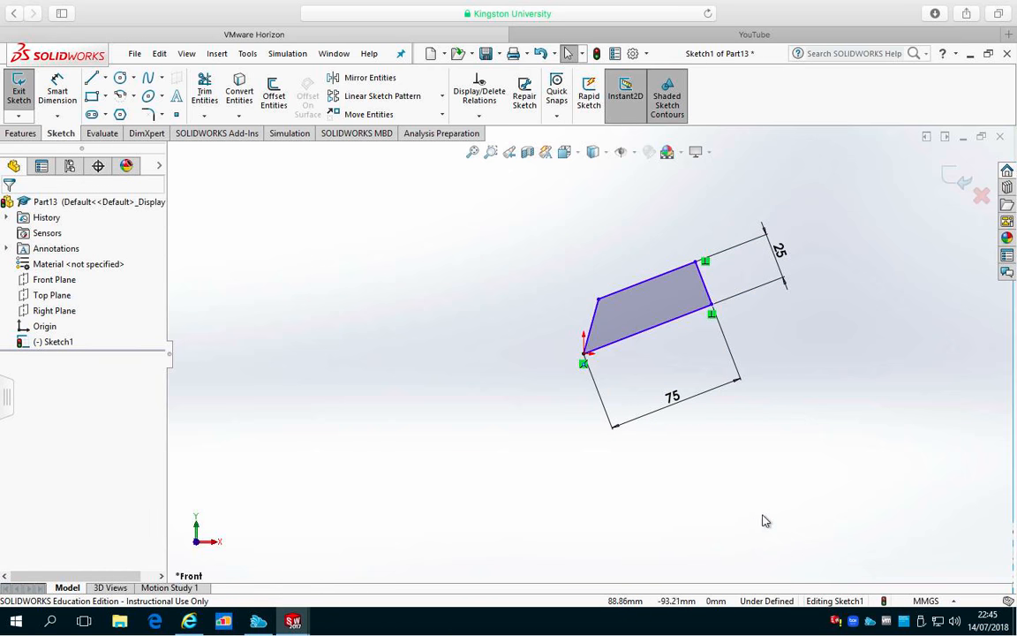
# - Test the profile's freedom by moving its upper-right corner down and back, and try to dimension the upper side
pyautogui.moveTo(704, 262)
pyautogui.mouseDown()
pyautogui.moveTo(667, 237)
pyautogui.moveTo(693, 240)
pyautogui.moveTo(717, 281)
pyautogui.moveTo(696, 254)
pyautogui.moveTo(717, 277)
pyautogui.moveTo(700, 257)
pyautogui.moveTo(706, 248)
pyautogui.moveTo(620, 203)
pyautogui.moveTo(710, 288)
pyautogui.moveTo(711, 344)
pyautogui.mouseUp()
pyautogui.moveTo(715, 270)
pyautogui.mouseDown()
pyautogui.moveTo(709, 253)
pyautogui.moveTo(694, 260)
pyautogui.mouseUp()
pyautogui.click(57, 80)
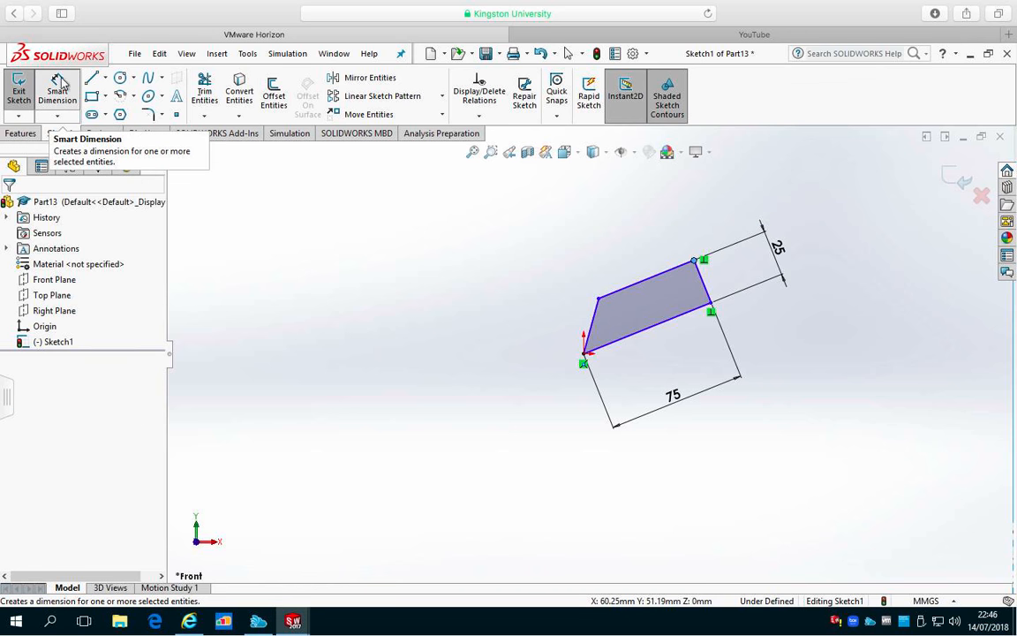
pyautogui.click(654, 280)
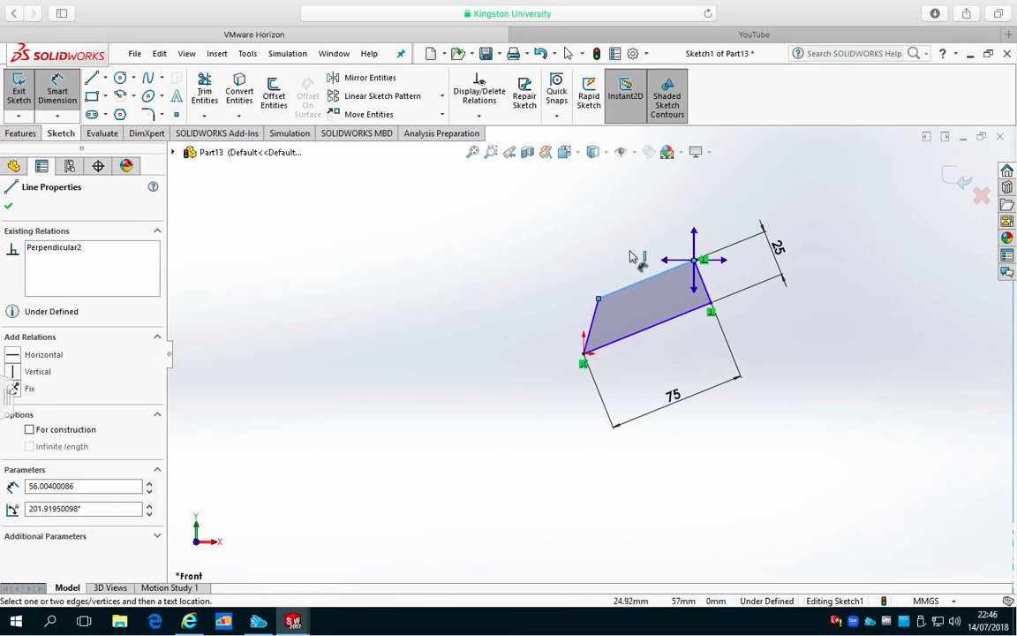
pyautogui.press('Escape')
# - Dimension the angle between the upper side and the slanted left side as 75°, placed above the profile
pyautogui.click(76, 94)
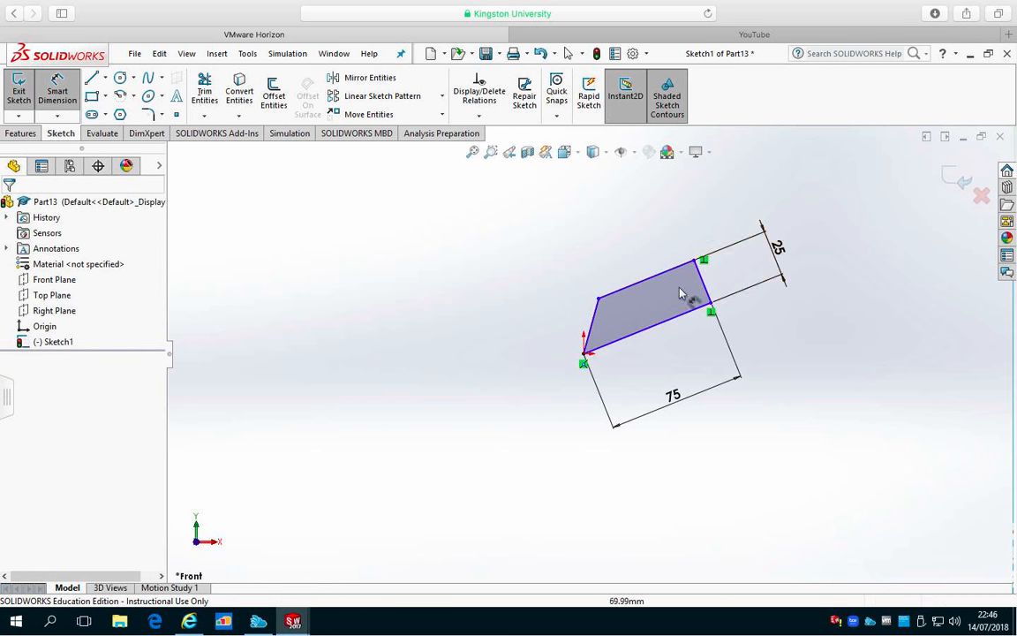
pyautogui.click(629, 291)
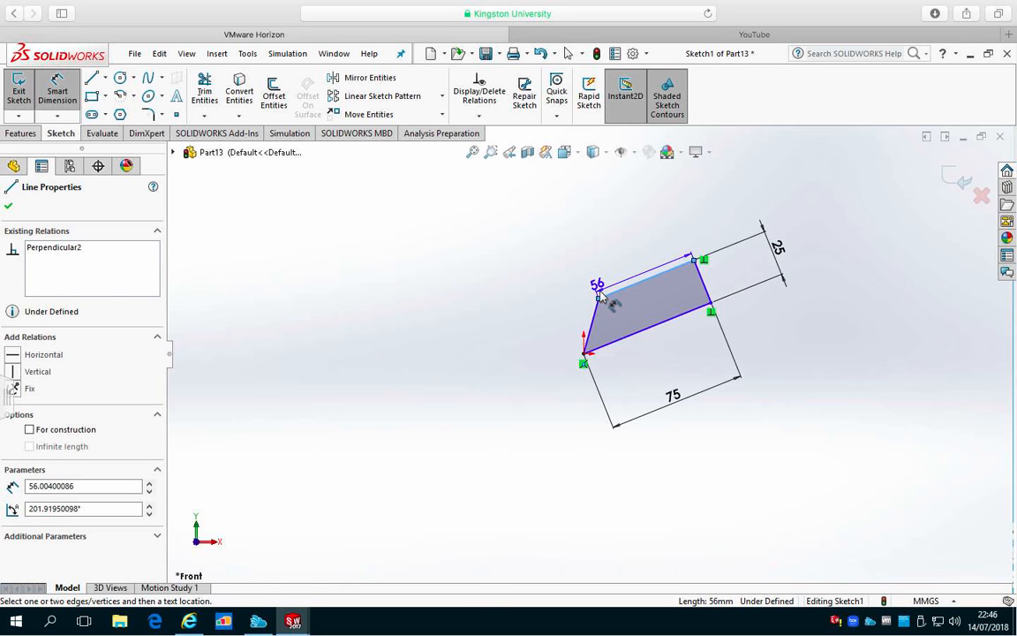
pyautogui.click(589, 331)
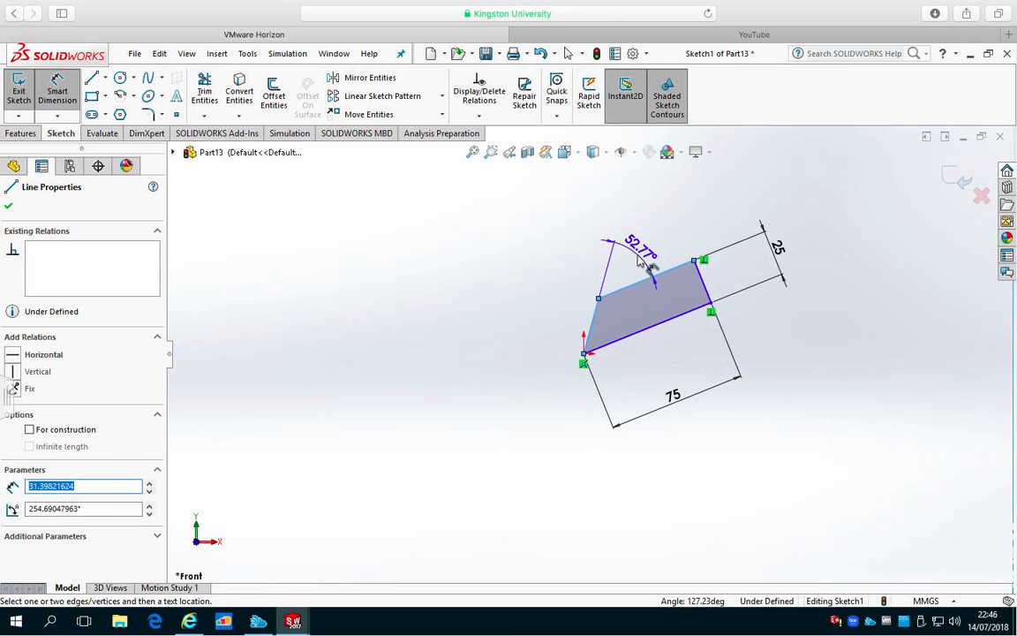
pyautogui.click(642, 256)
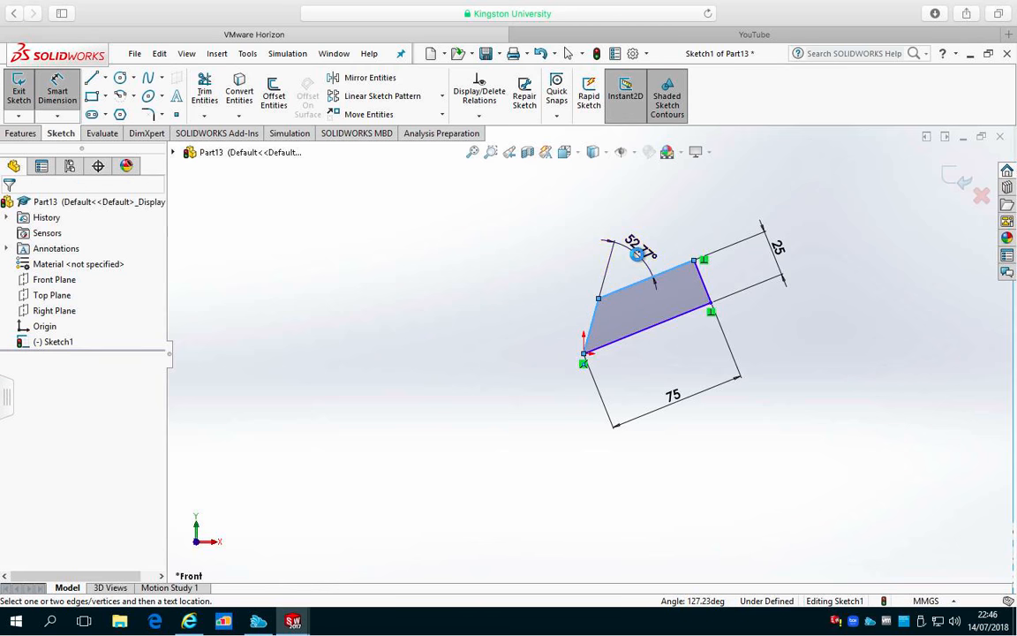
pyautogui.write('75')
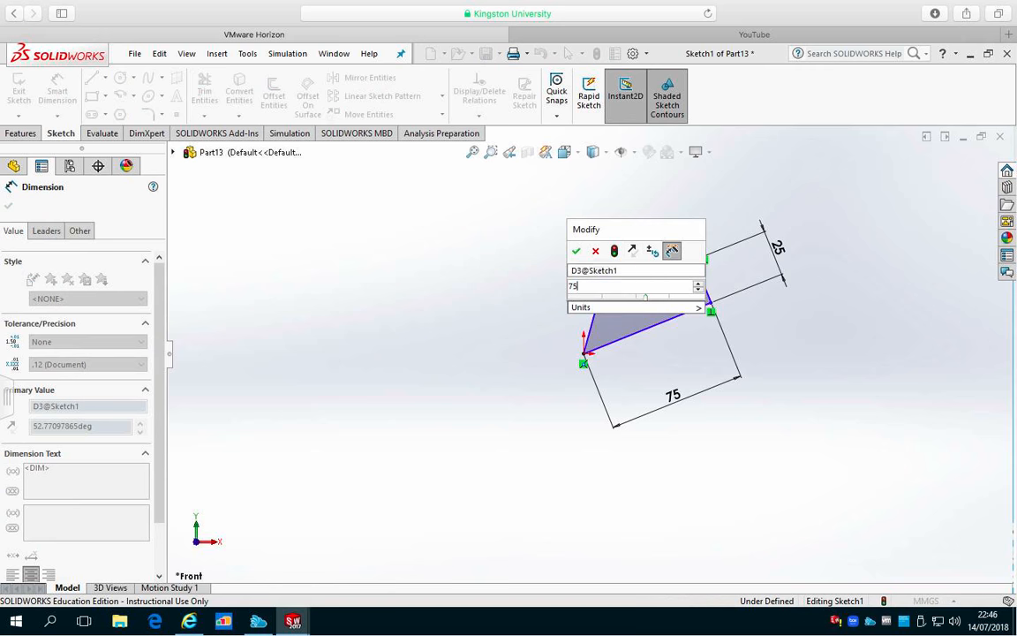
pyautogui.press('Return')
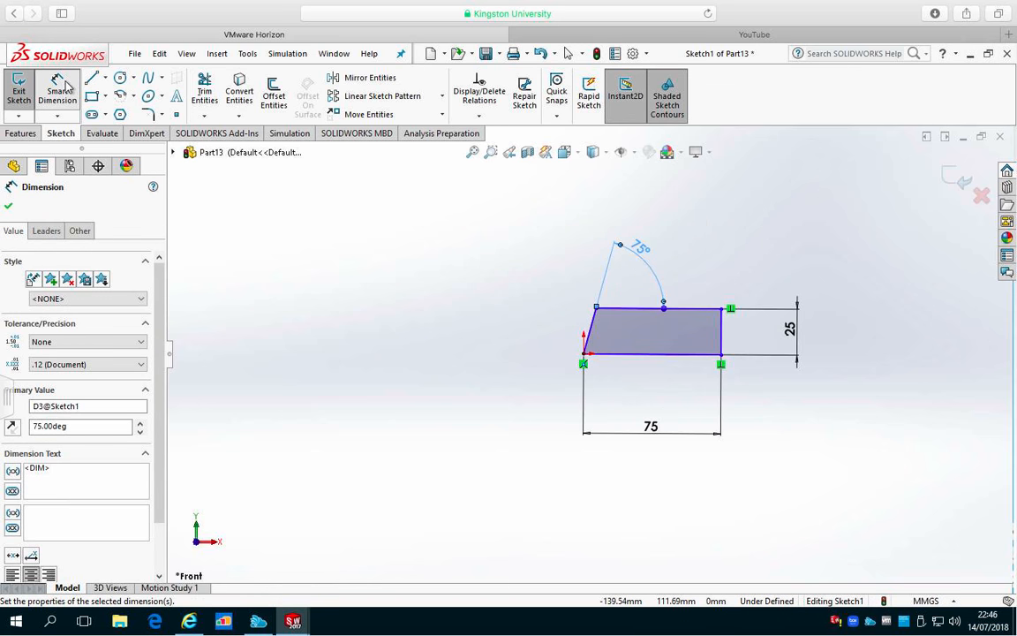
pyautogui.click(8, 208)
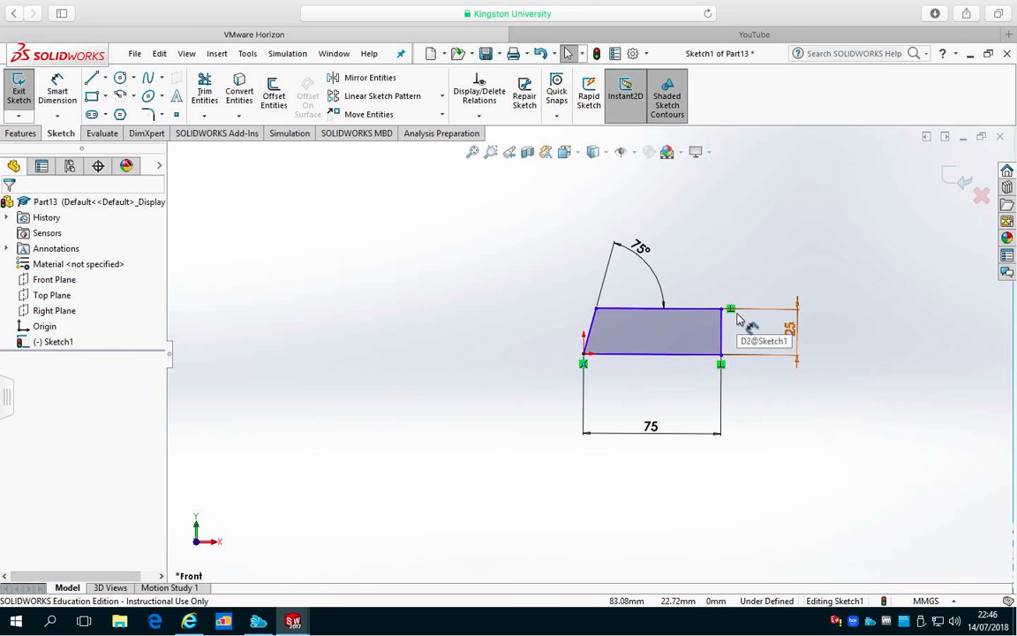
# - Swing the profile about the origin by raising its upper-right corner, and return it to a nearly level position
pyautogui.moveTo(723, 314)
pyautogui.mouseDown()
pyautogui.moveTo(695, 269)
pyautogui.moveTo(723, 317)
pyautogui.moveTo(711, 341)
pyautogui.moveTo(717, 311)
pyautogui.moveTo(717, 320)
pyautogui.mouseUp()
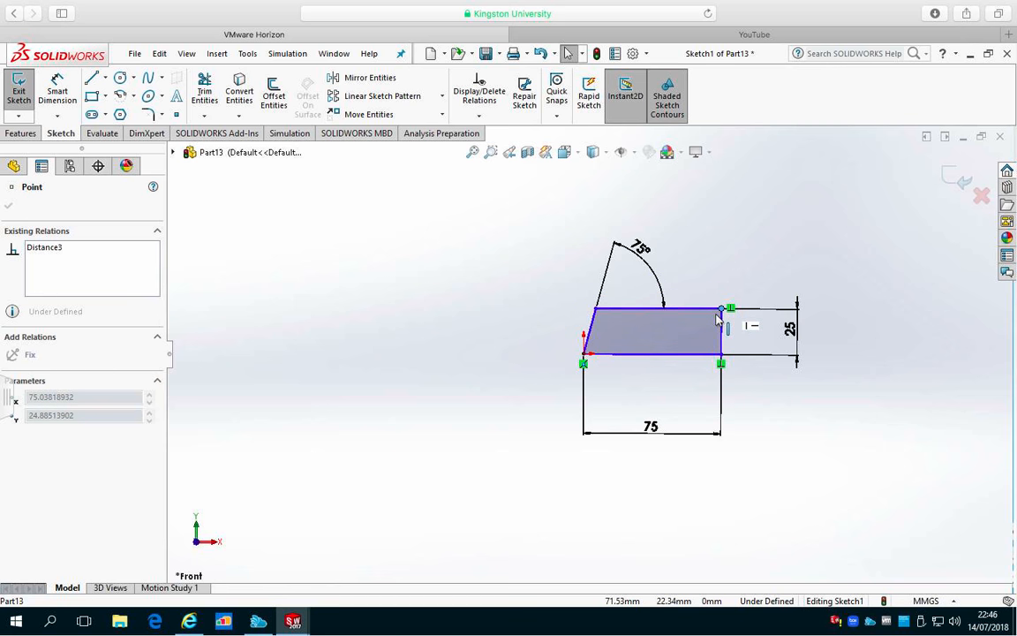
pyautogui.moveTo(718, 319)
pyautogui.mouseDown()
pyautogui.moveTo(718, 287)
pyautogui.moveTo(695, 251)
pyautogui.moveTo(708, 275)
pyautogui.mouseUp()
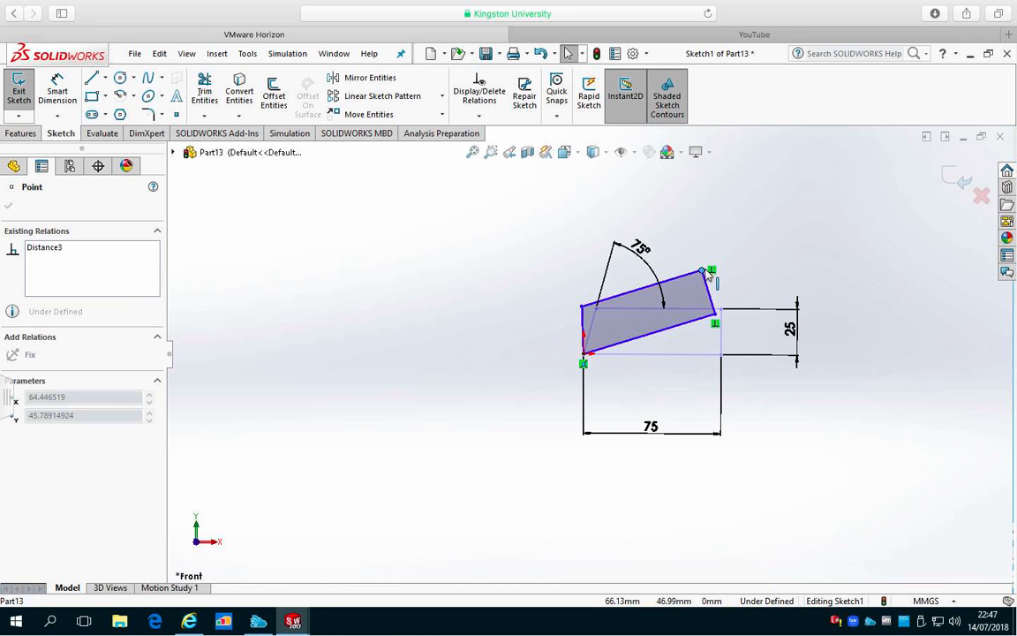
pyautogui.moveTo(709, 277)
pyautogui.mouseDown()
pyautogui.moveTo(690, 244)
pyautogui.moveTo(684, 250)
pyautogui.moveTo(708, 256)
pyautogui.moveTo(730, 320)
pyautogui.moveTo(722, 307)
pyautogui.mouseUp()
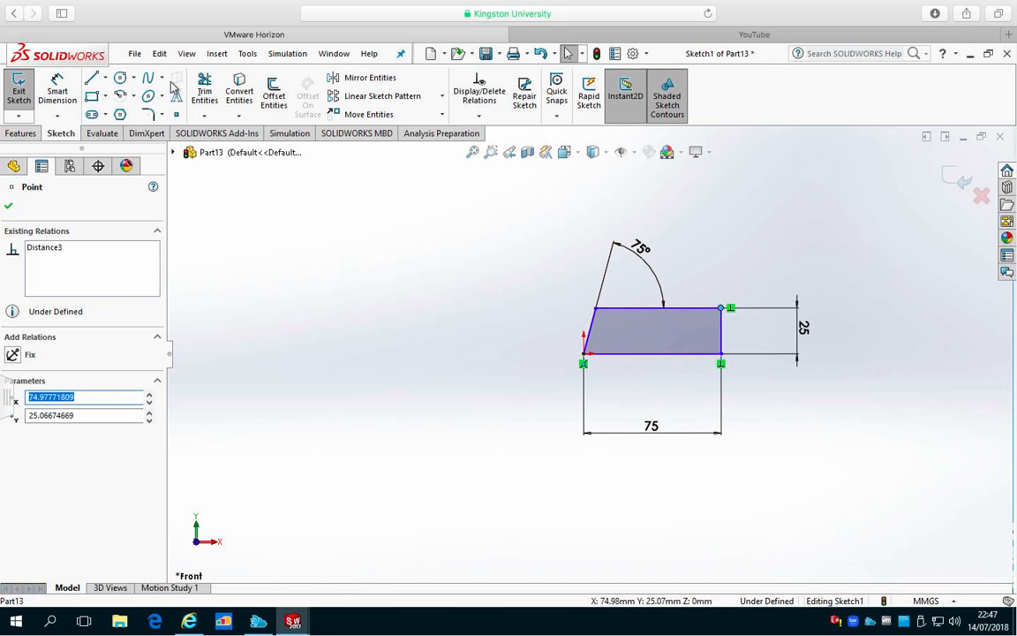
# - Draw a vertical centerline about 71 mm long upward from the origin
pyautogui.click(105, 78)
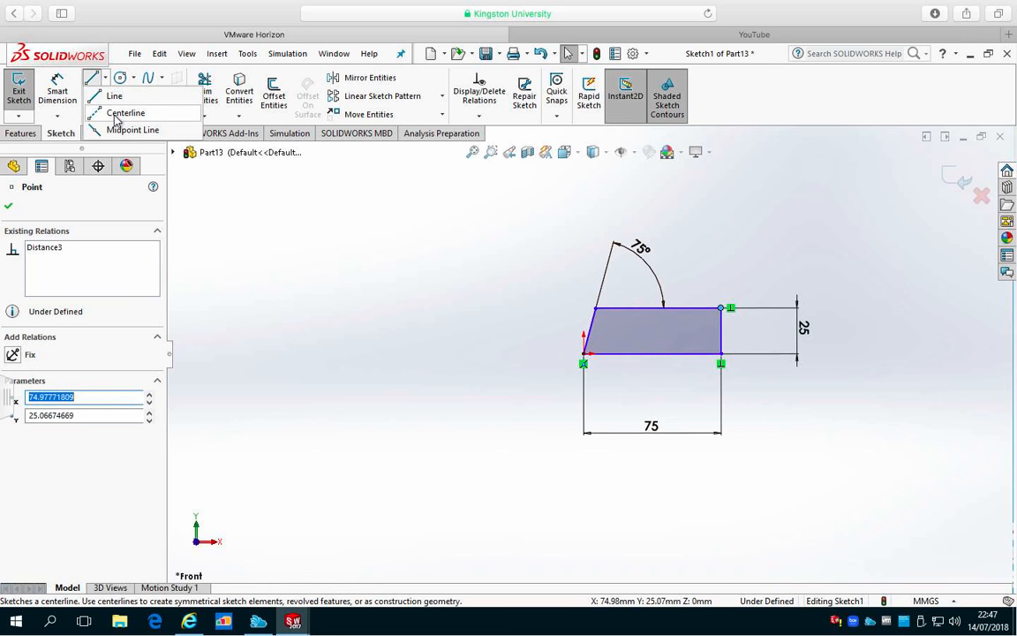
pyautogui.click(88, 109)
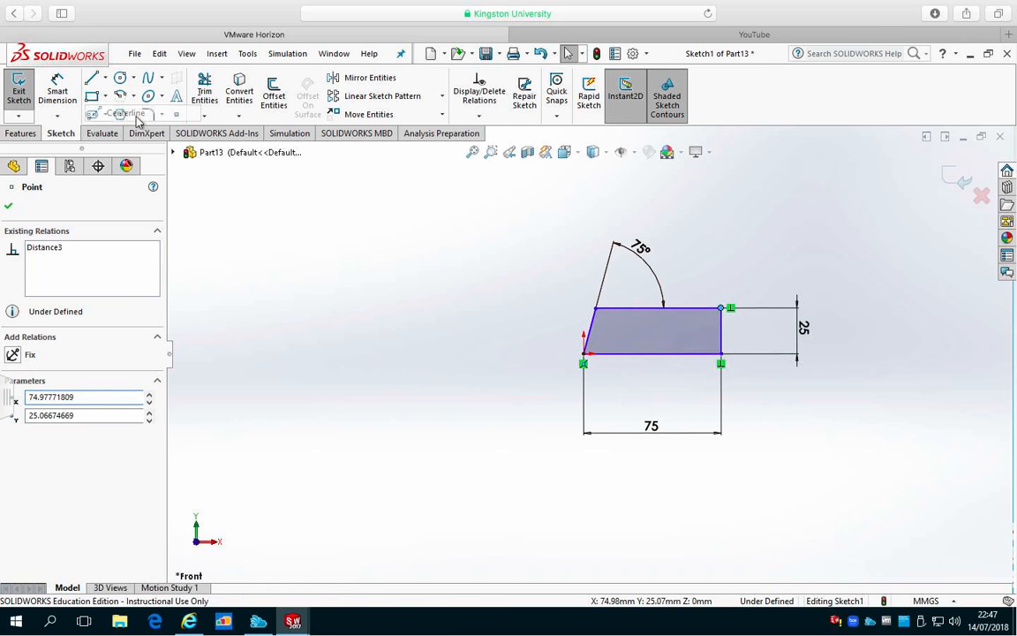
pyautogui.click(585, 354)
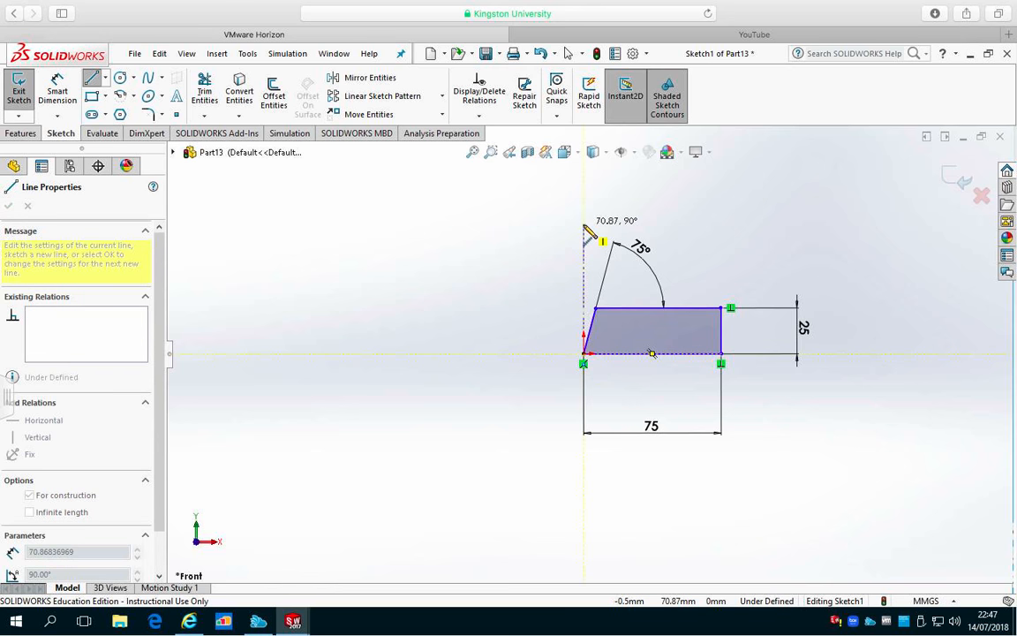
pyautogui.click(583, 223)
pyautogui.click(569, 54)
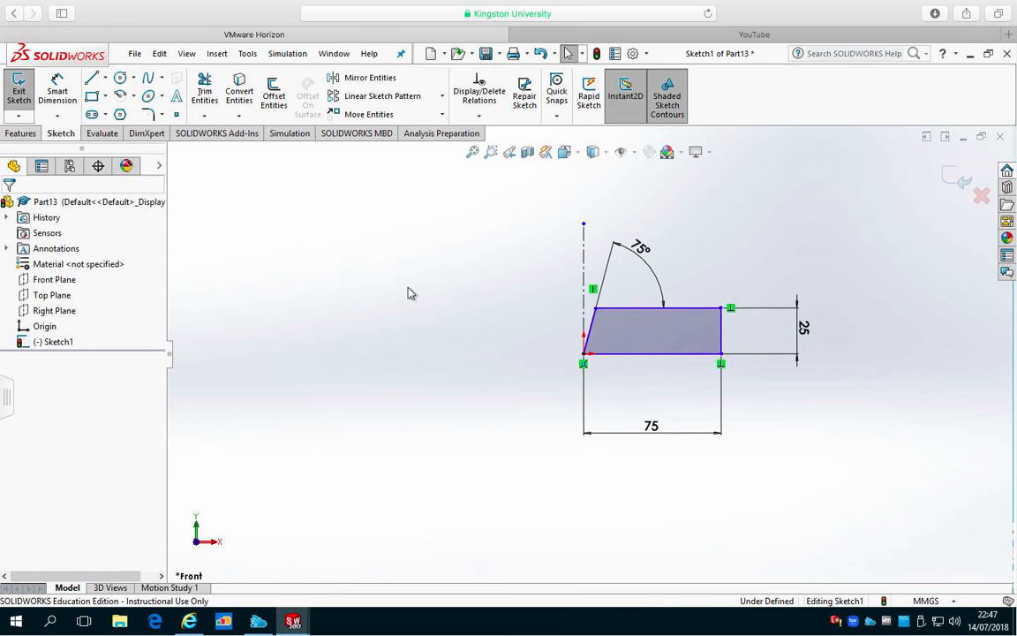
# - Dimension the angle between the slanted left side and the vertical centerline as 15°, placed above the profile
pyautogui.click(57, 89)
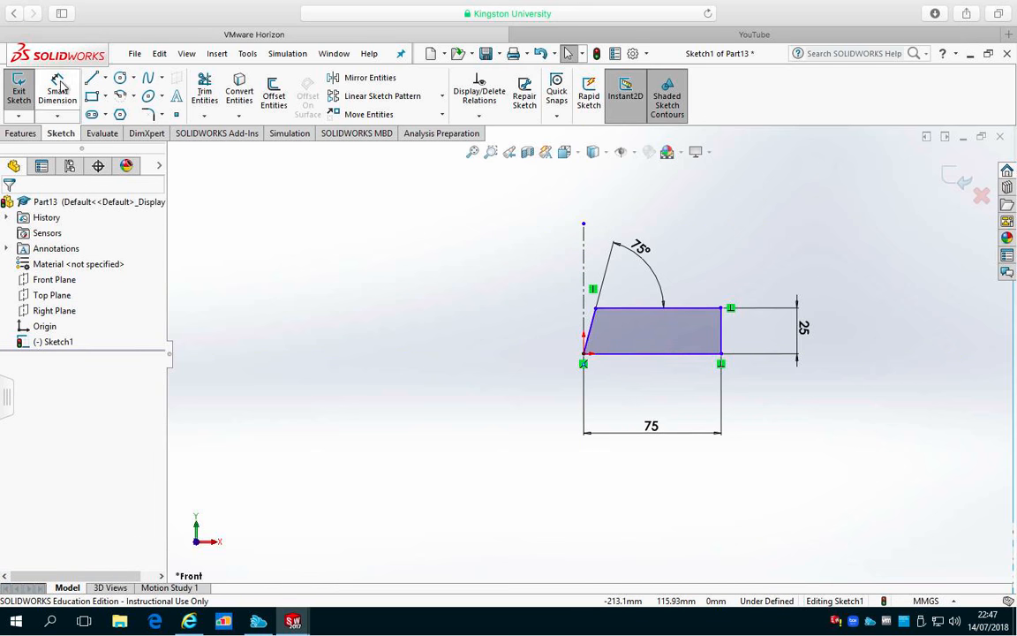
pyautogui.click(593, 326)
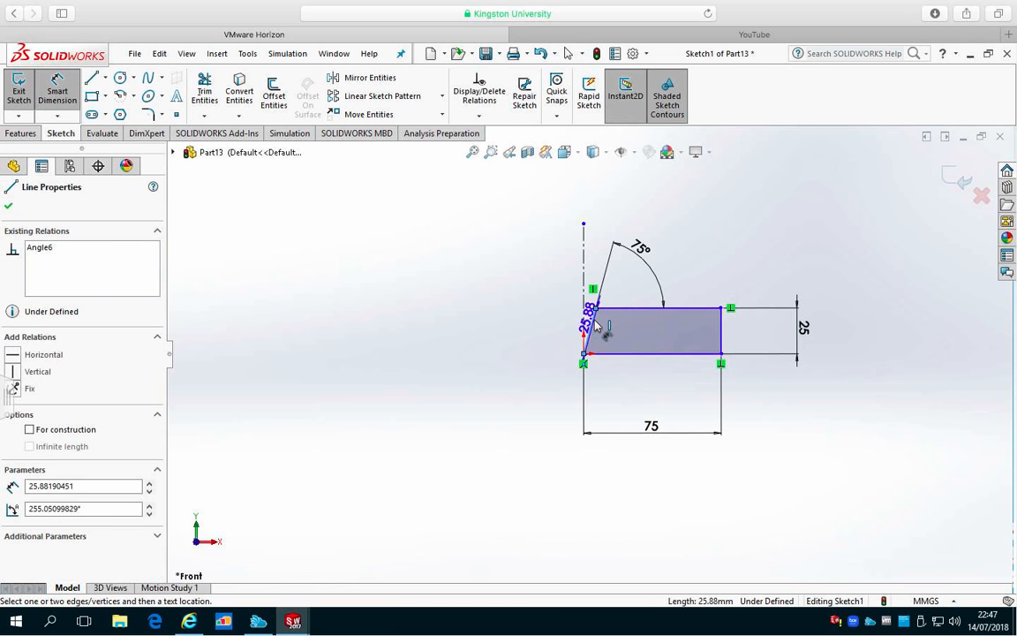
pyautogui.click(583, 283)
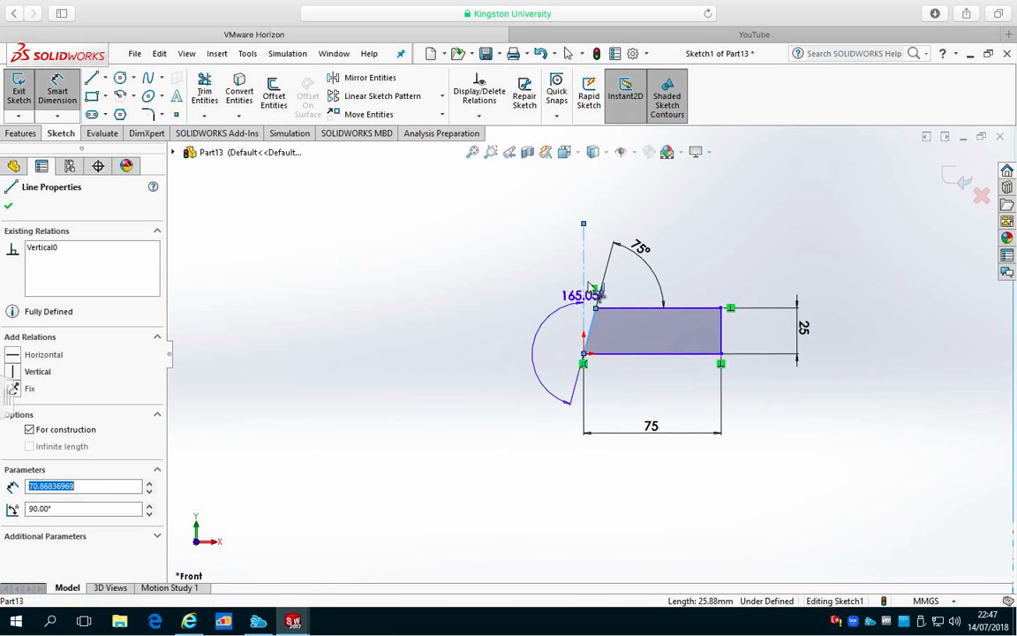
pyautogui.click(597, 209)
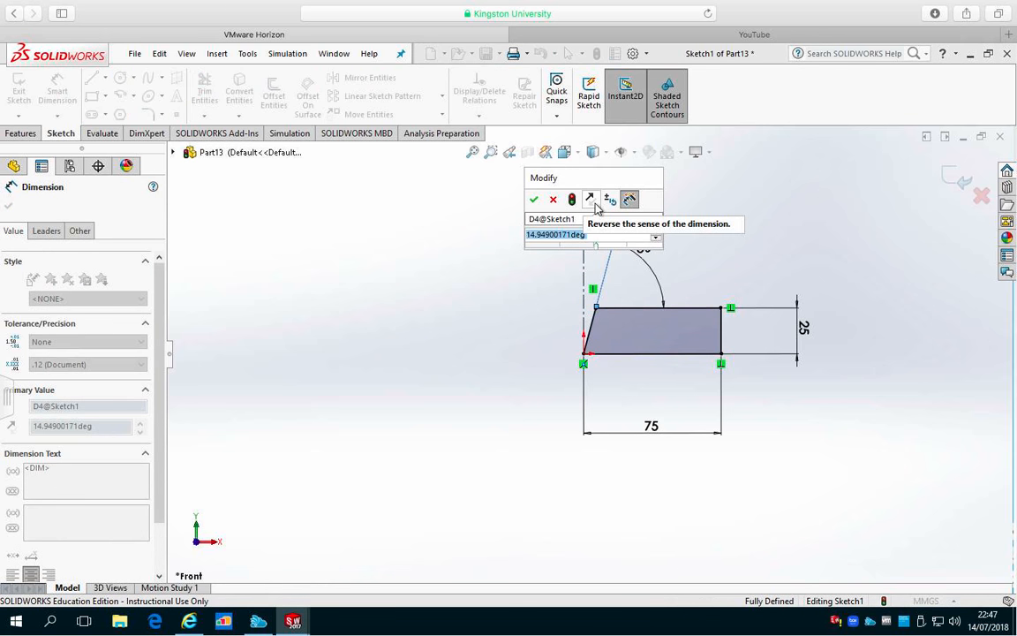
pyautogui.write('15')
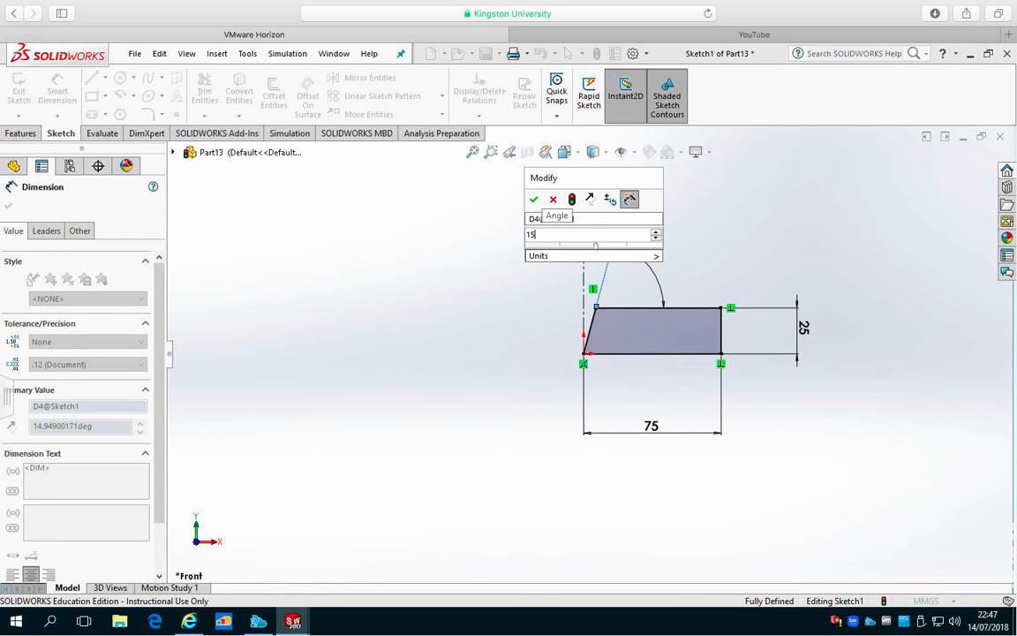
pyautogui.click(533, 201)
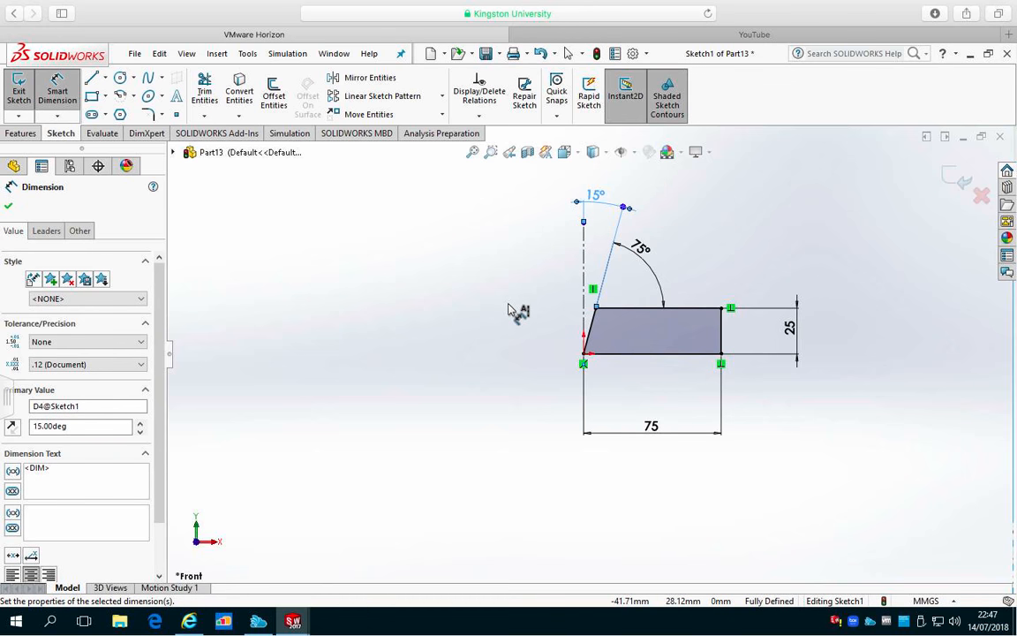
pyautogui.click(9, 207)
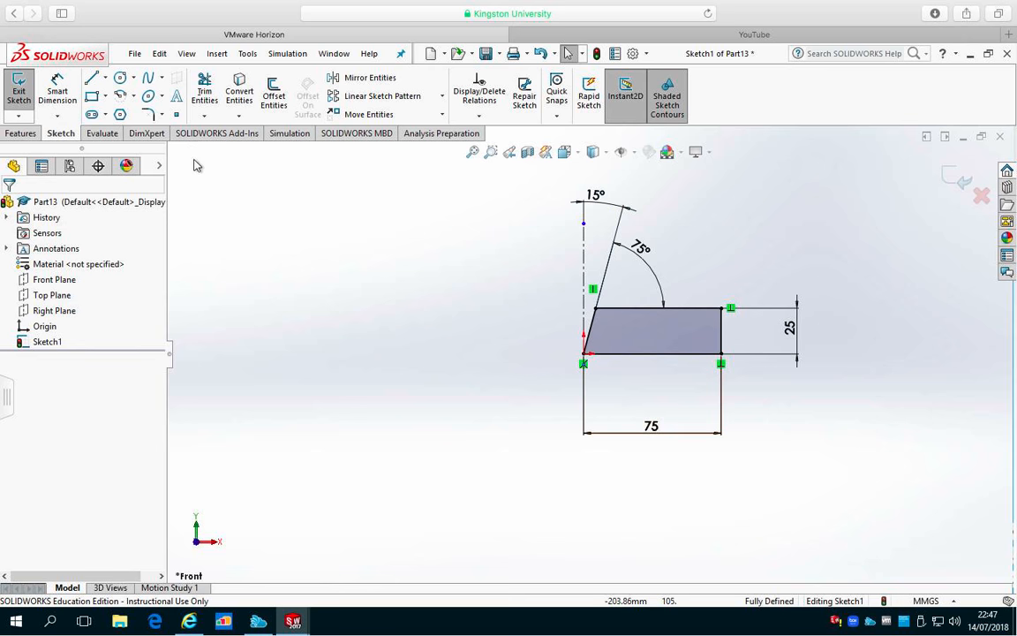
# - Extrude the four-sided profile as a blind boss 12 mm deep from the sketch plane
pyautogui.click(20, 132)
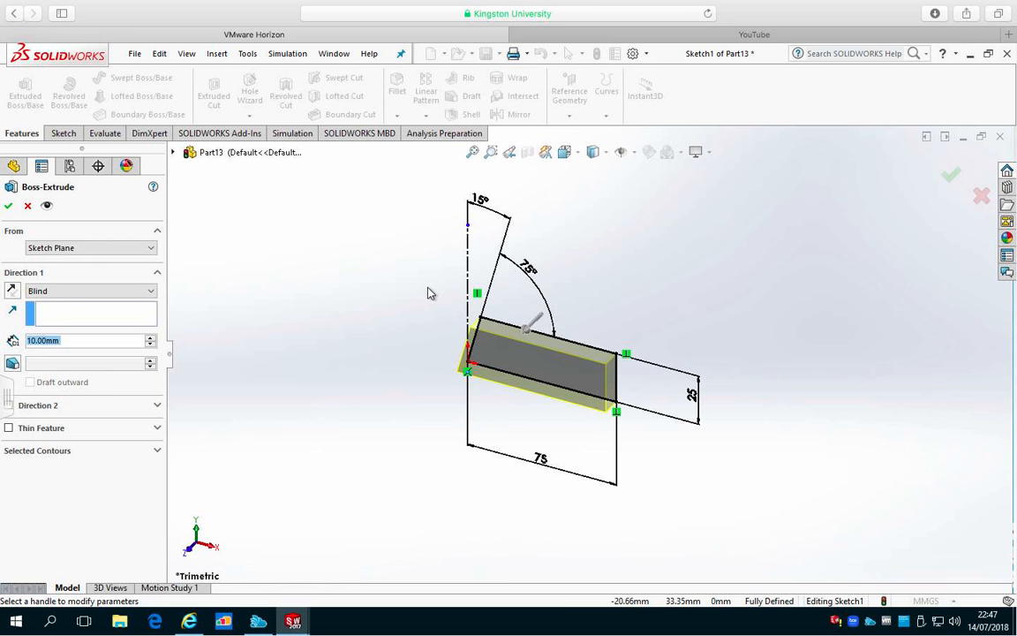
pyautogui.write('12')
pyautogui.press('Return')
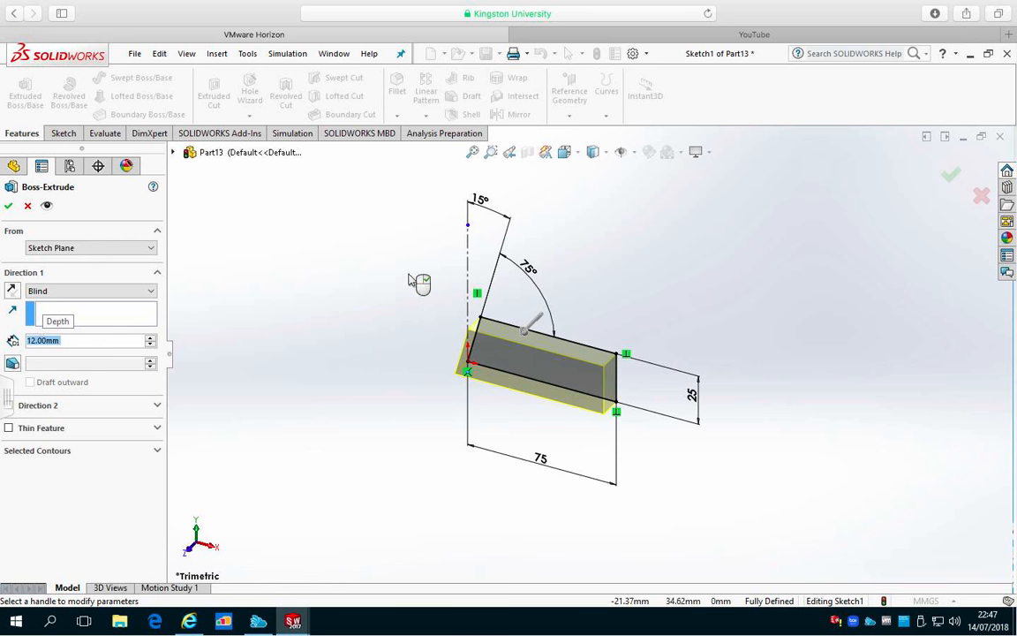
pyautogui.click(8, 205)
pyautogui.moveTo(778, 415); pyautogui.dragTo(867, 331, button='middle')
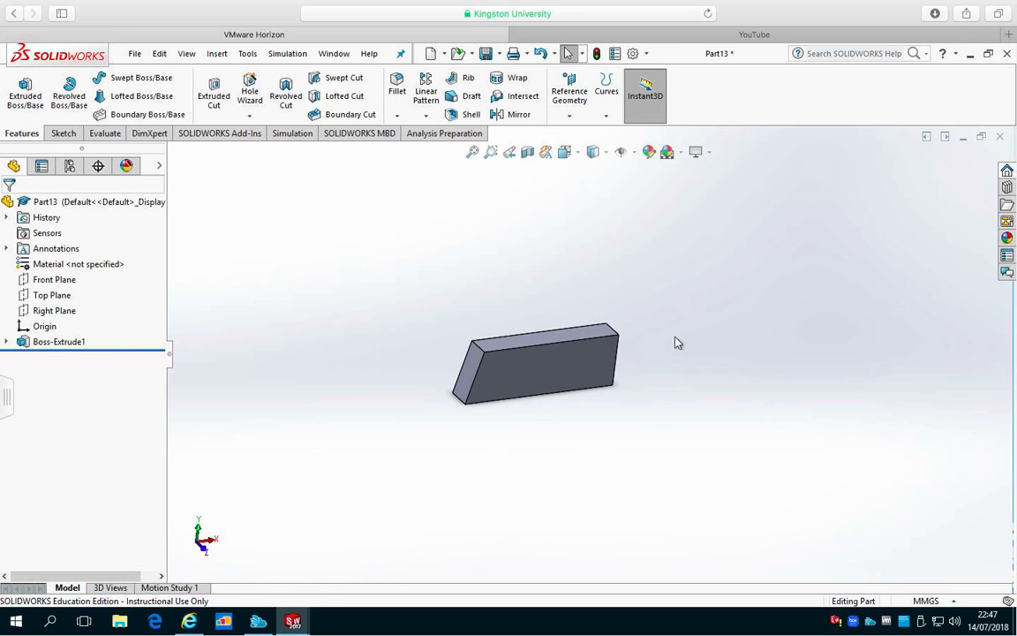
pyautogui.moveTo(730, 404); pyautogui.dragTo(704, 361, button='middle')
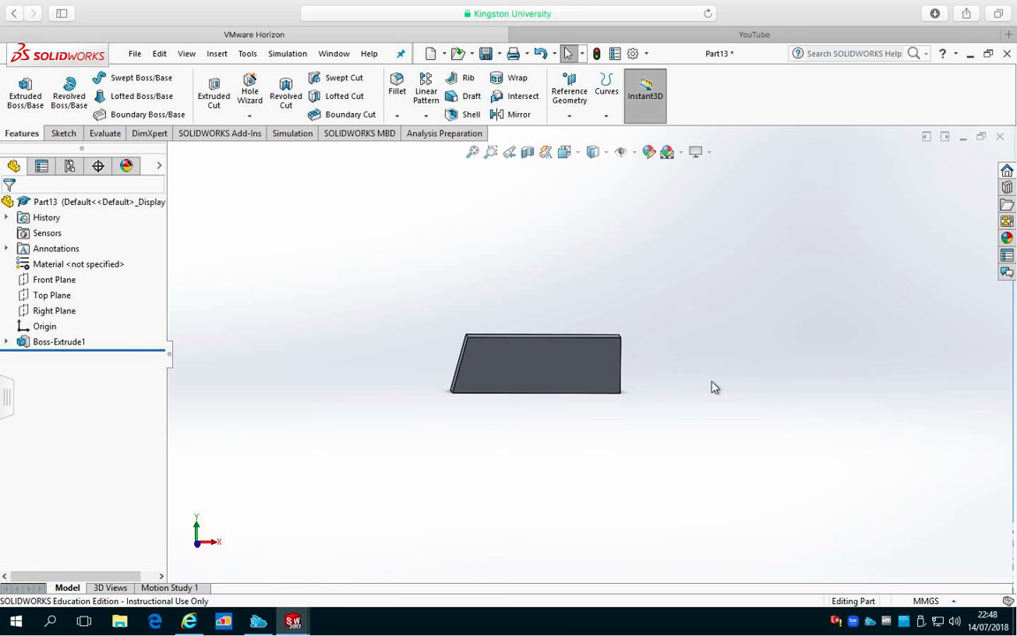
pyautogui.moveTo(845, 4)
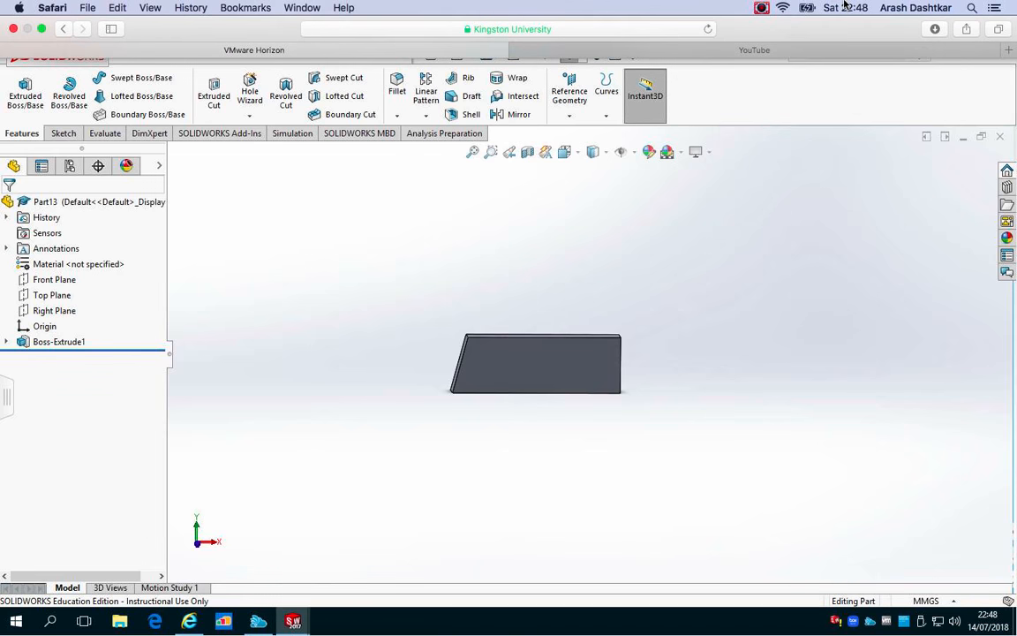